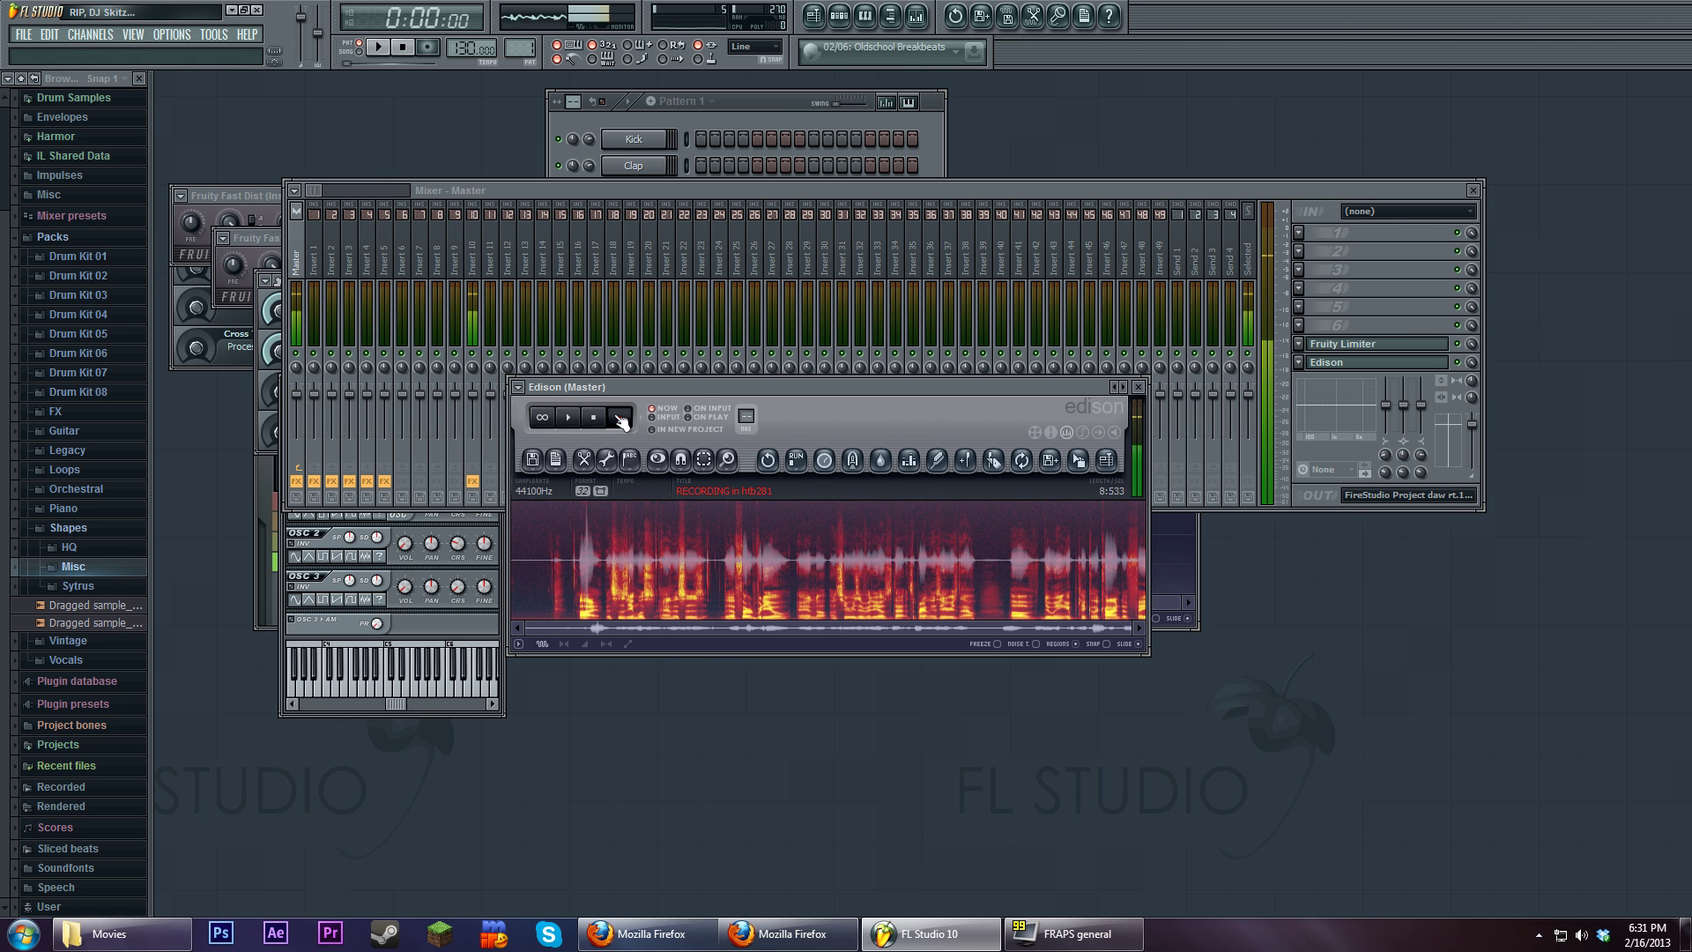
Open the channel settings of 3xOsc #2, move them clear, and close the master track's Edison window
{"action": "left_click_drag", "start_coordinate": [671, 391], "coordinate": [710, 429]}
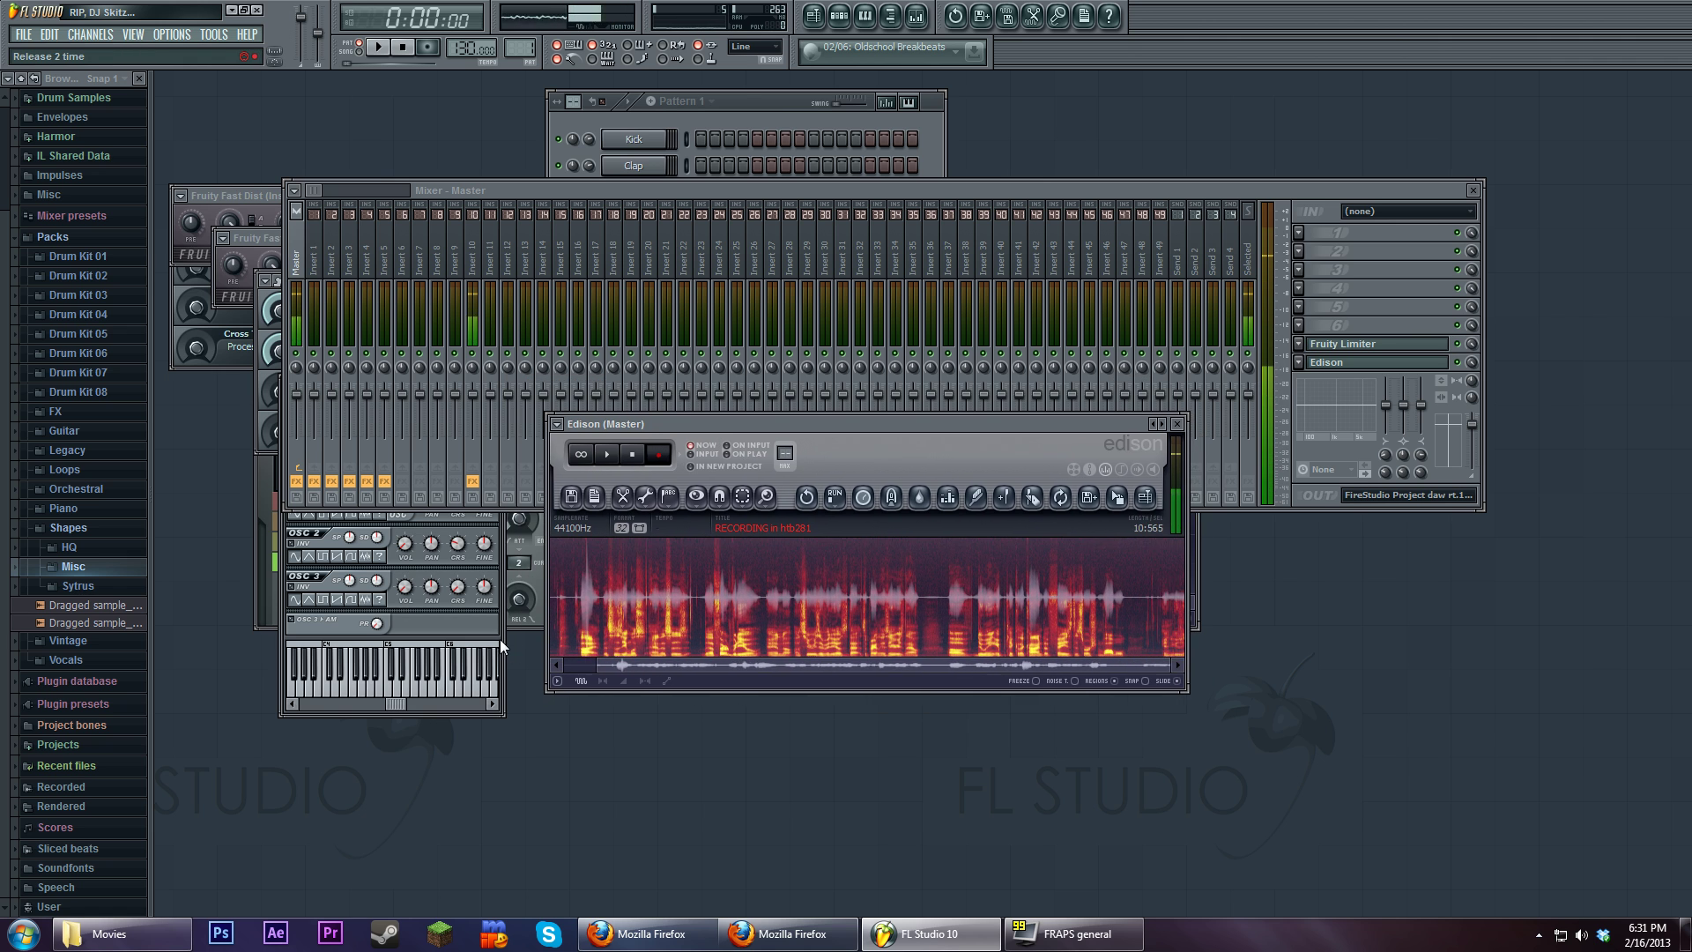
{"action": "left_click", "coordinate": [759, 105]}
{"action": "left_click", "coordinate": [635, 405]}
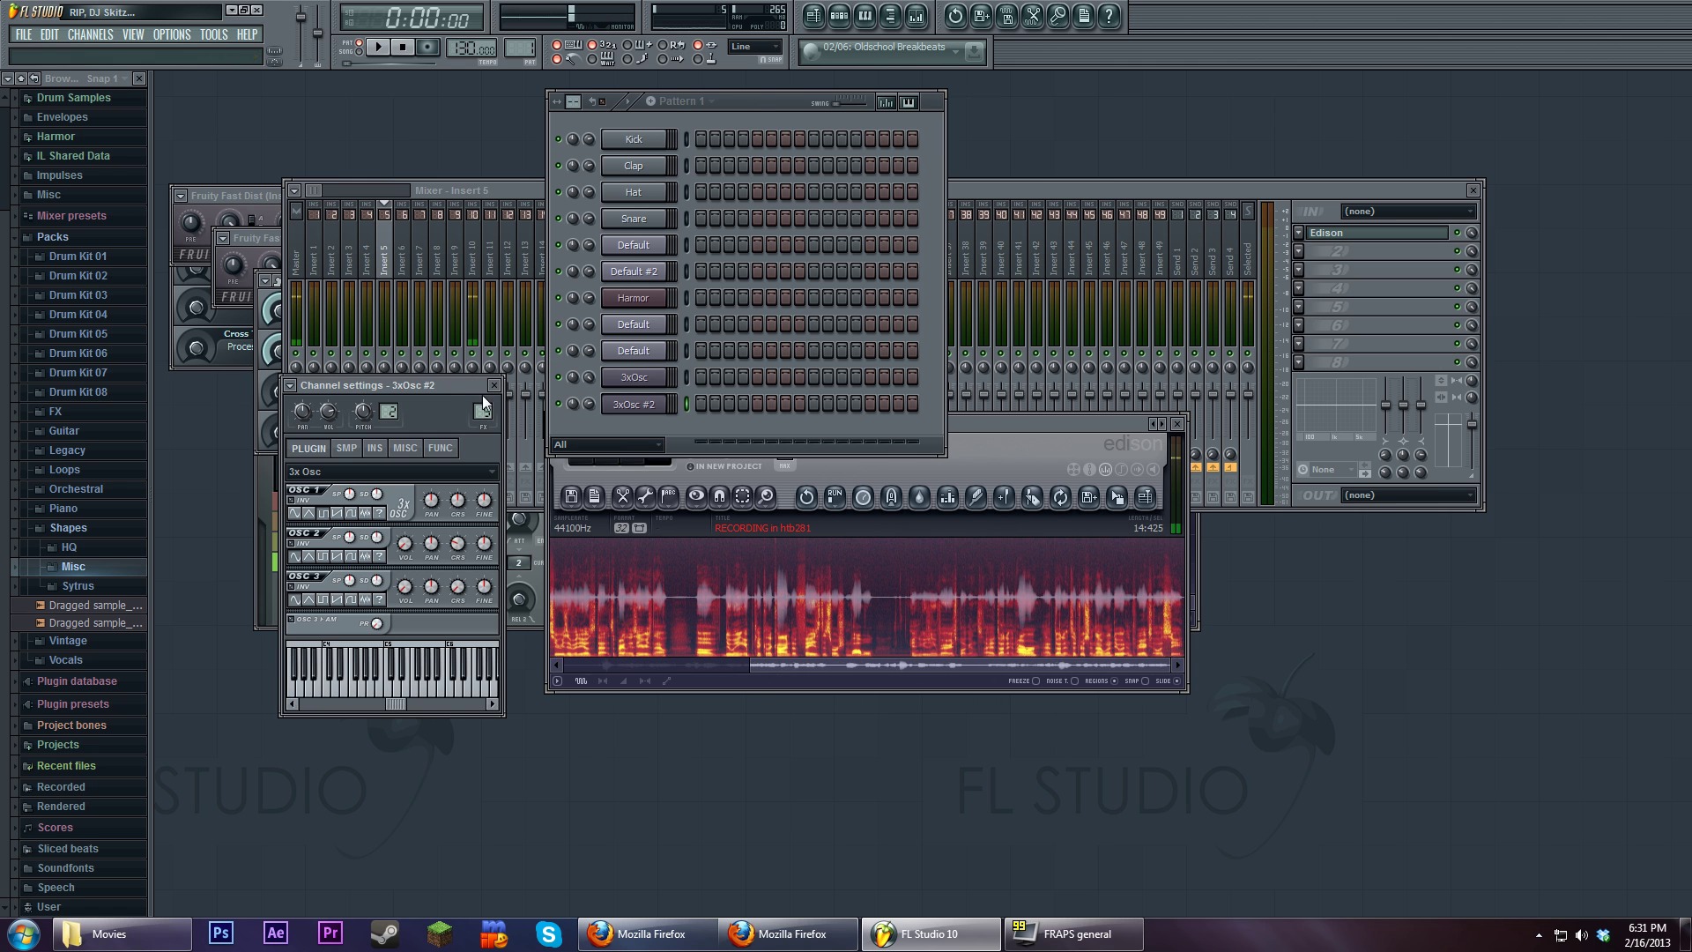
{"action": "left_click_drag", "start_coordinate": [443, 386], "coordinate": [1378, 421]}
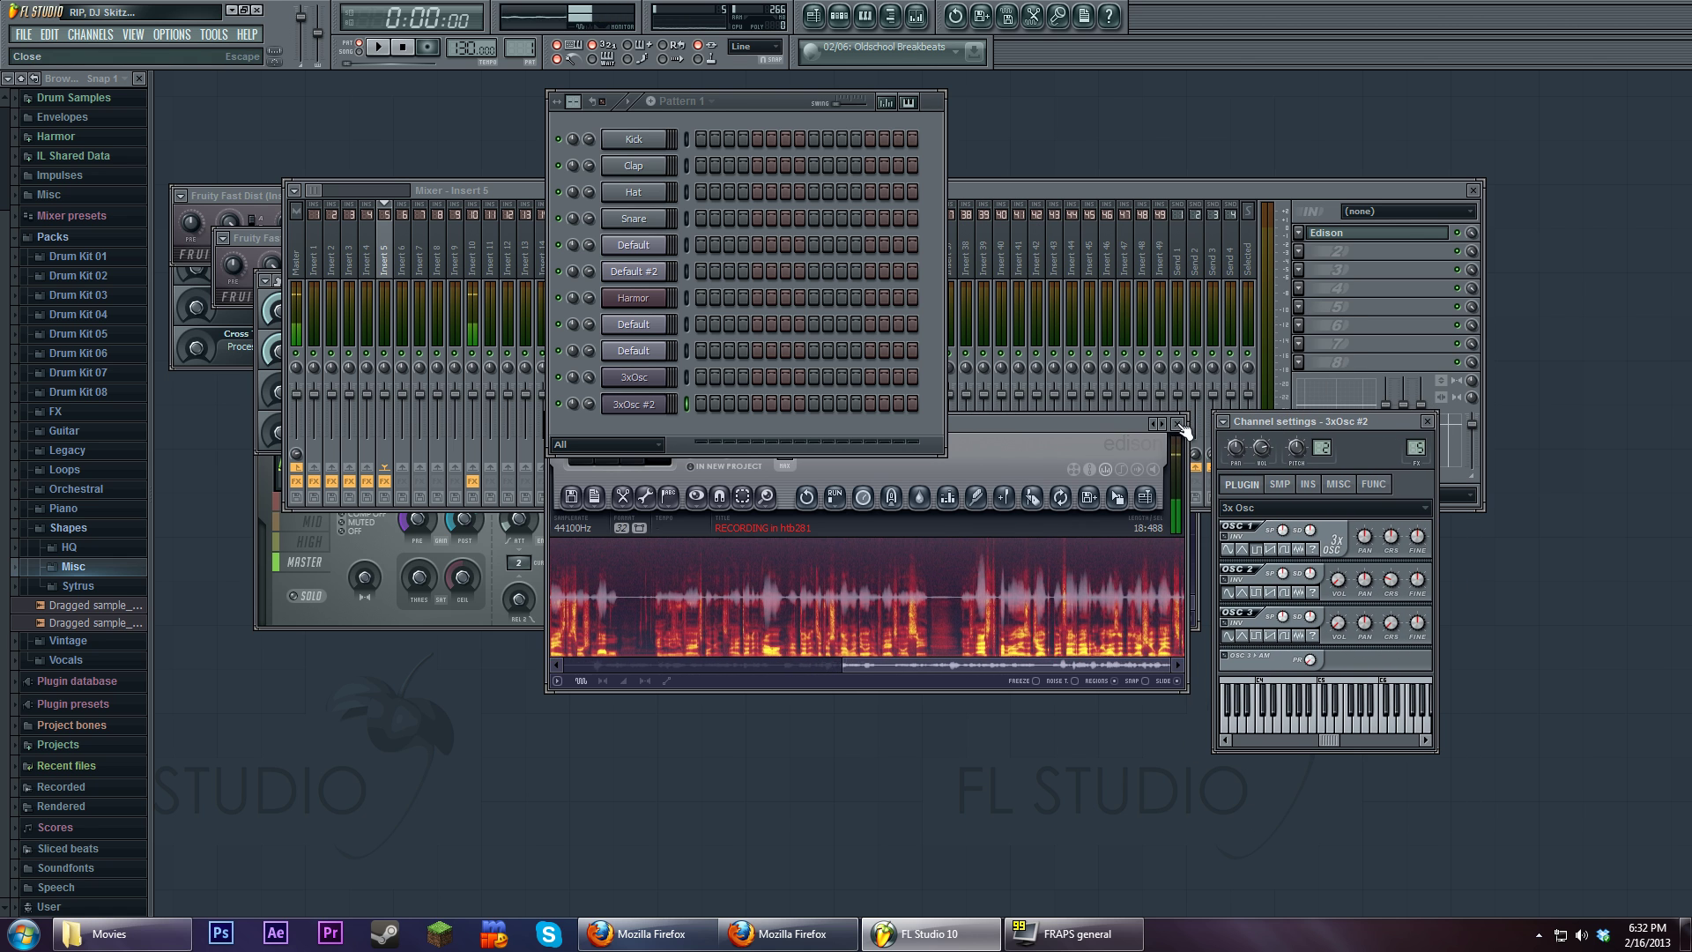
{"action": "left_click", "coordinate": [1177, 424]}
Open the Harmor synth and try its pitch frequency control while auditioning a note
{"action": "left_click", "coordinate": [652, 300]}
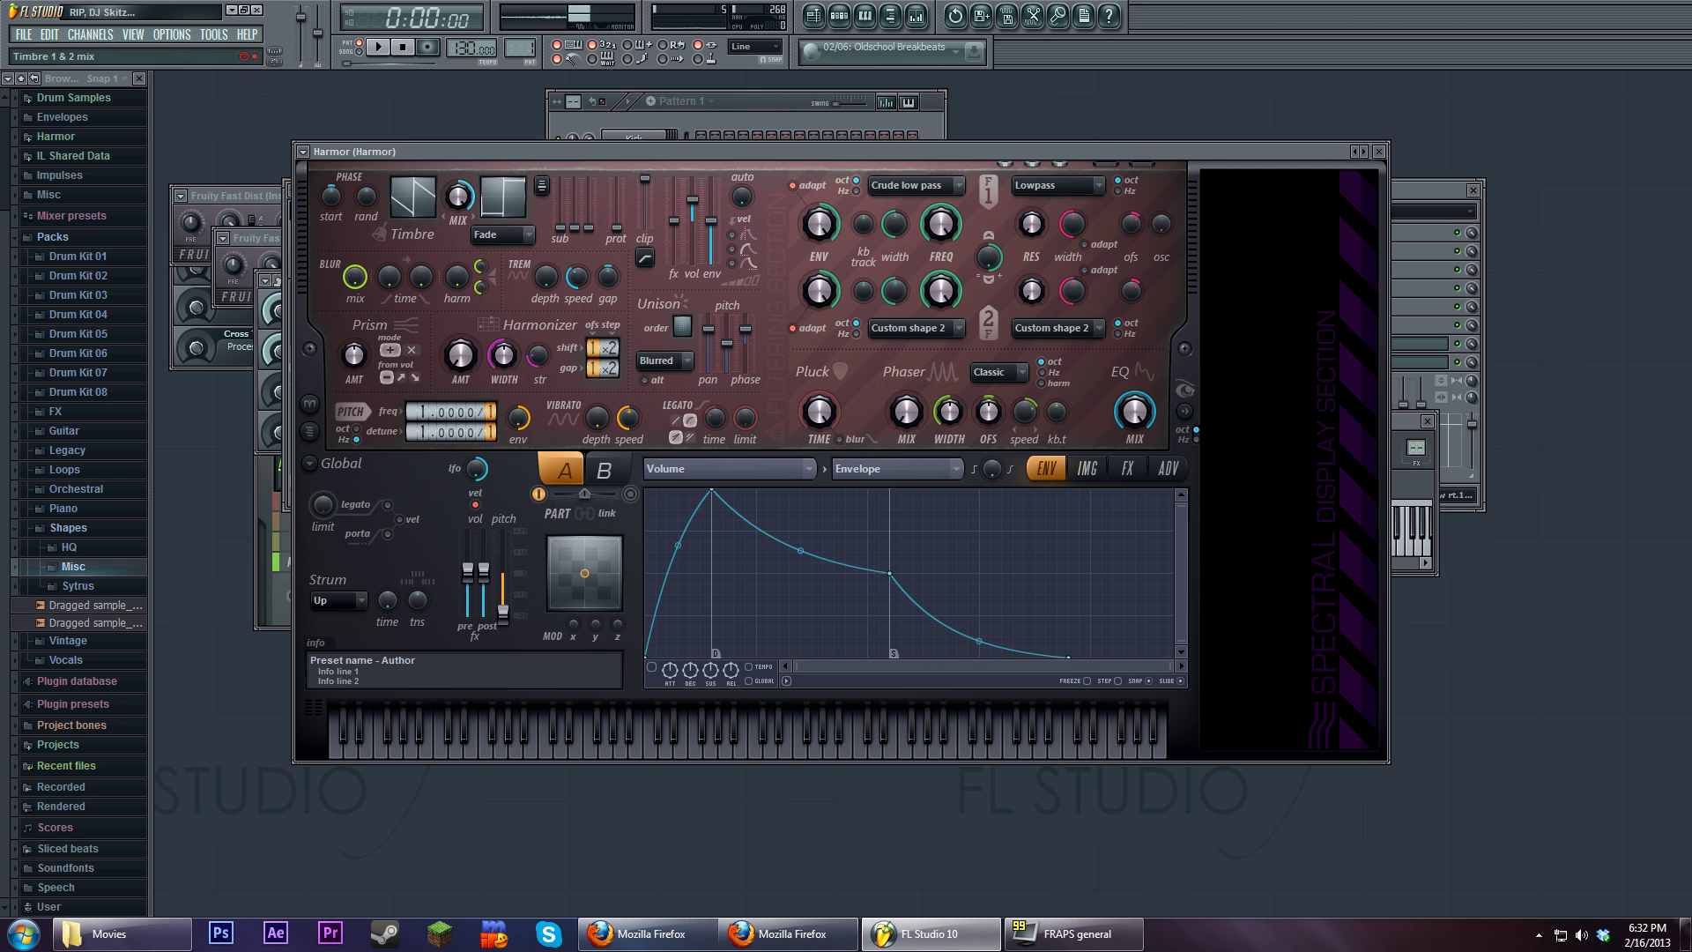
{"action": "key", "text": "z"}
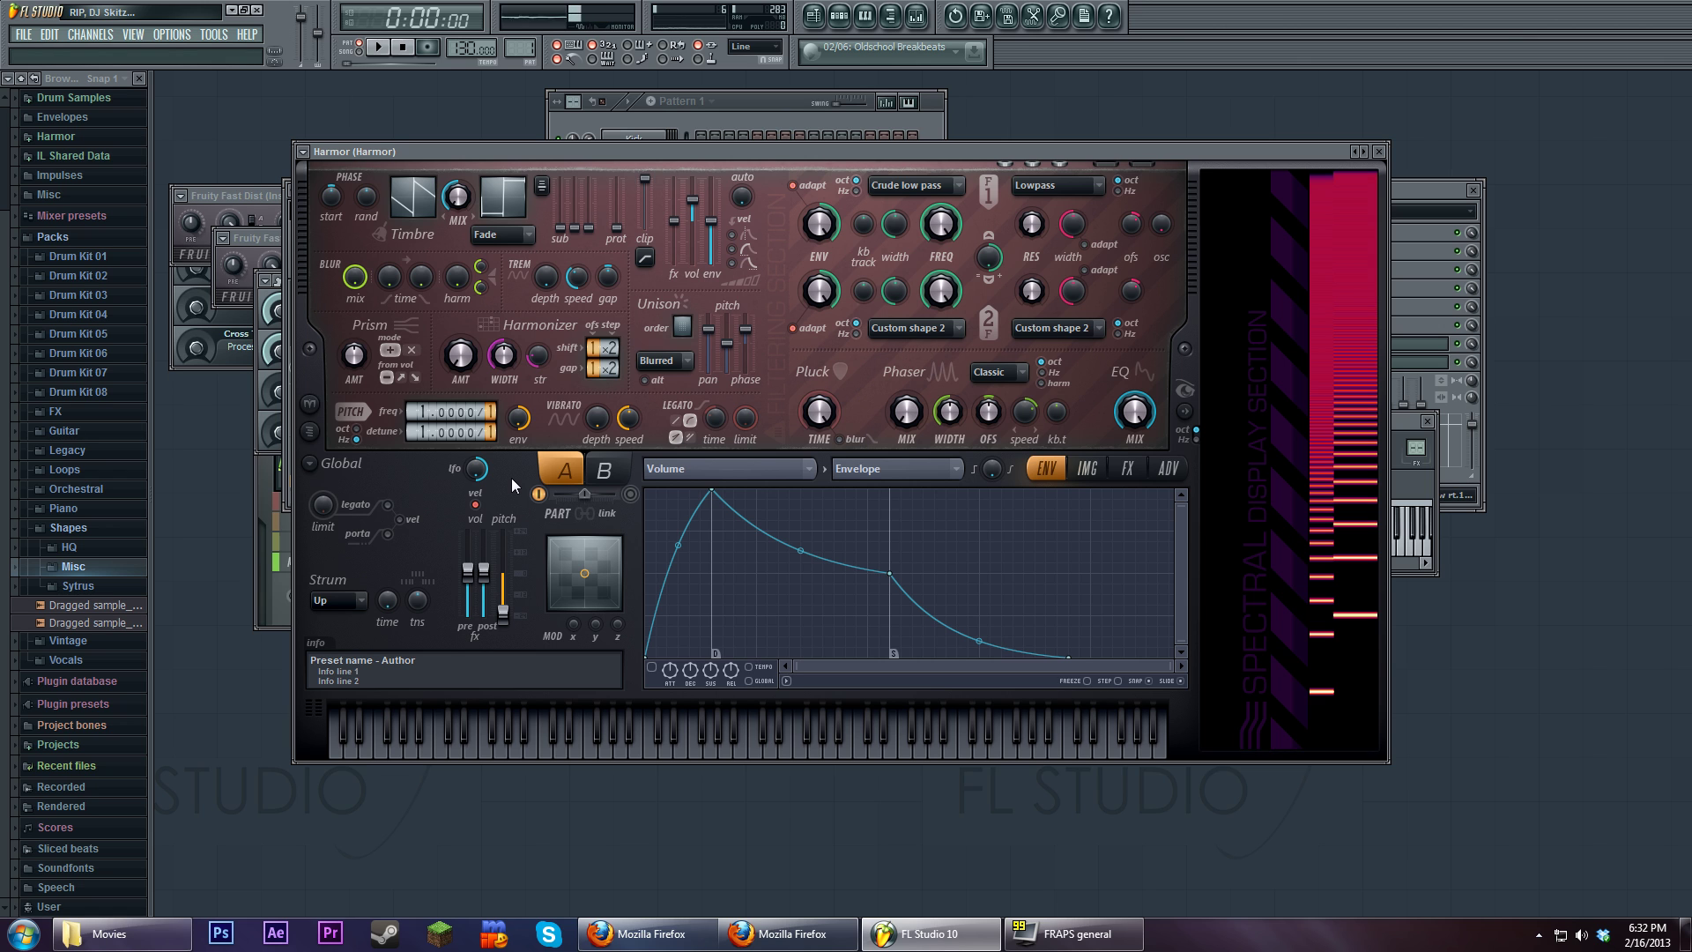
{"action": "left_click_drag", "start_coordinate": [443, 412], "coordinate": [443, 403]}
{"action": "left_click_drag", "start_coordinate": [443, 411], "coordinate": [444, 454]}
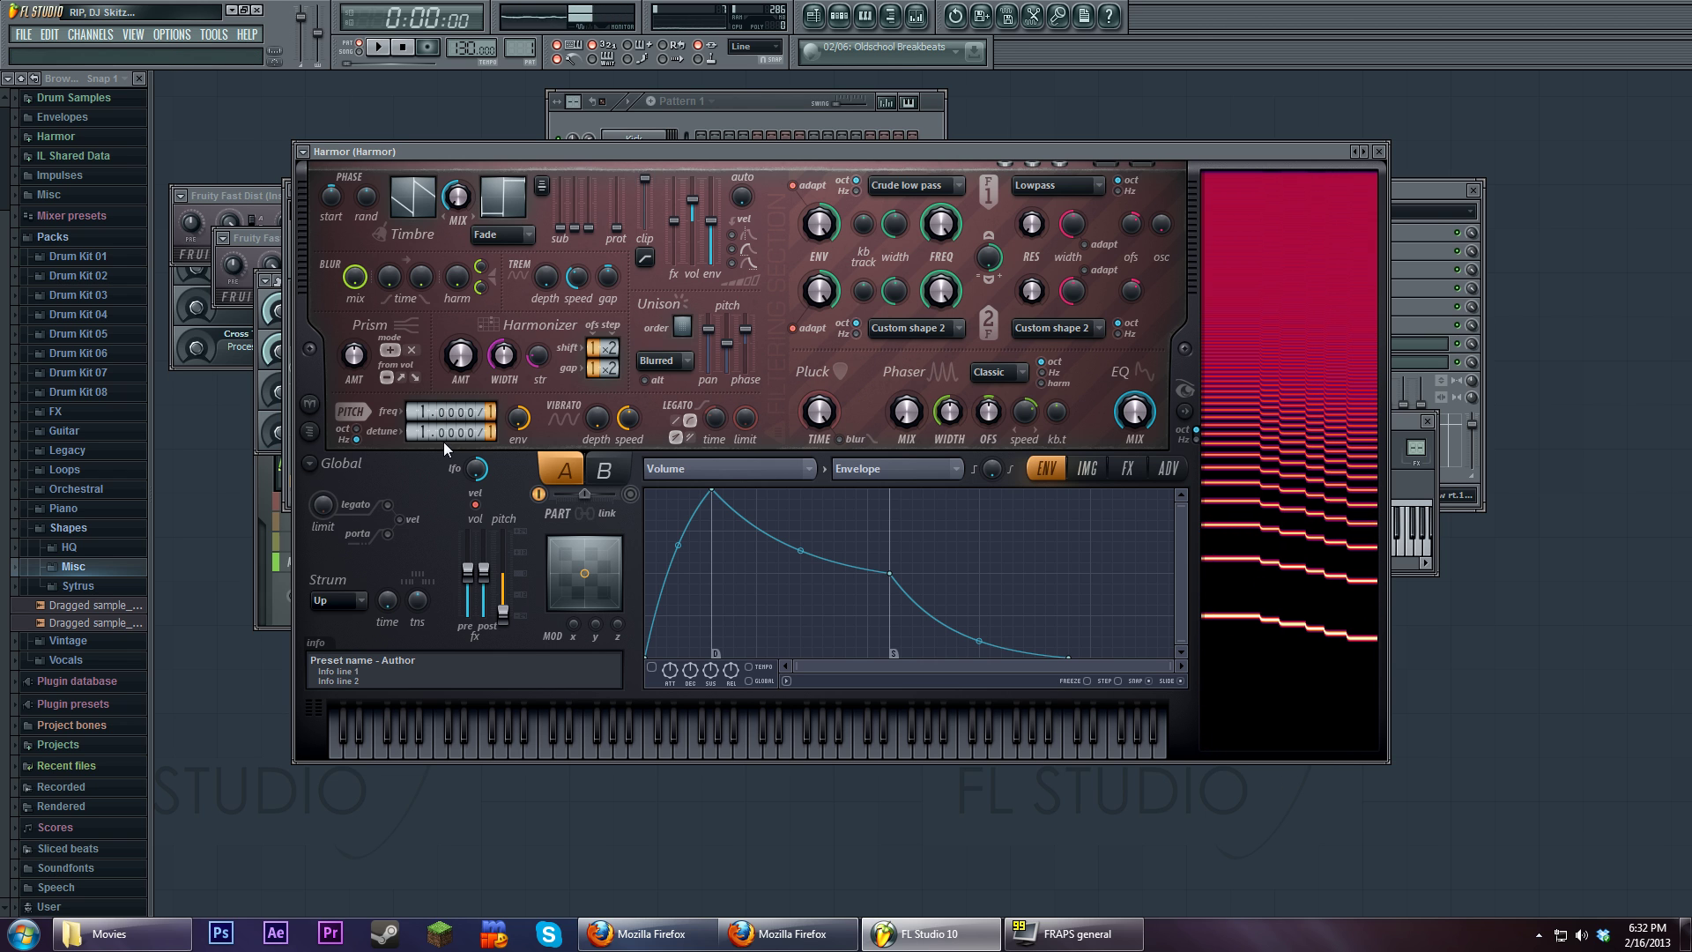
Try a Harmor detune ratio of 1.9000 while playing several notes, and restore it to 1.0000
{"action": "left_click_drag", "start_coordinate": [423, 434], "coordinate": [440, 434]}
{"action": "key", "text": "d"}
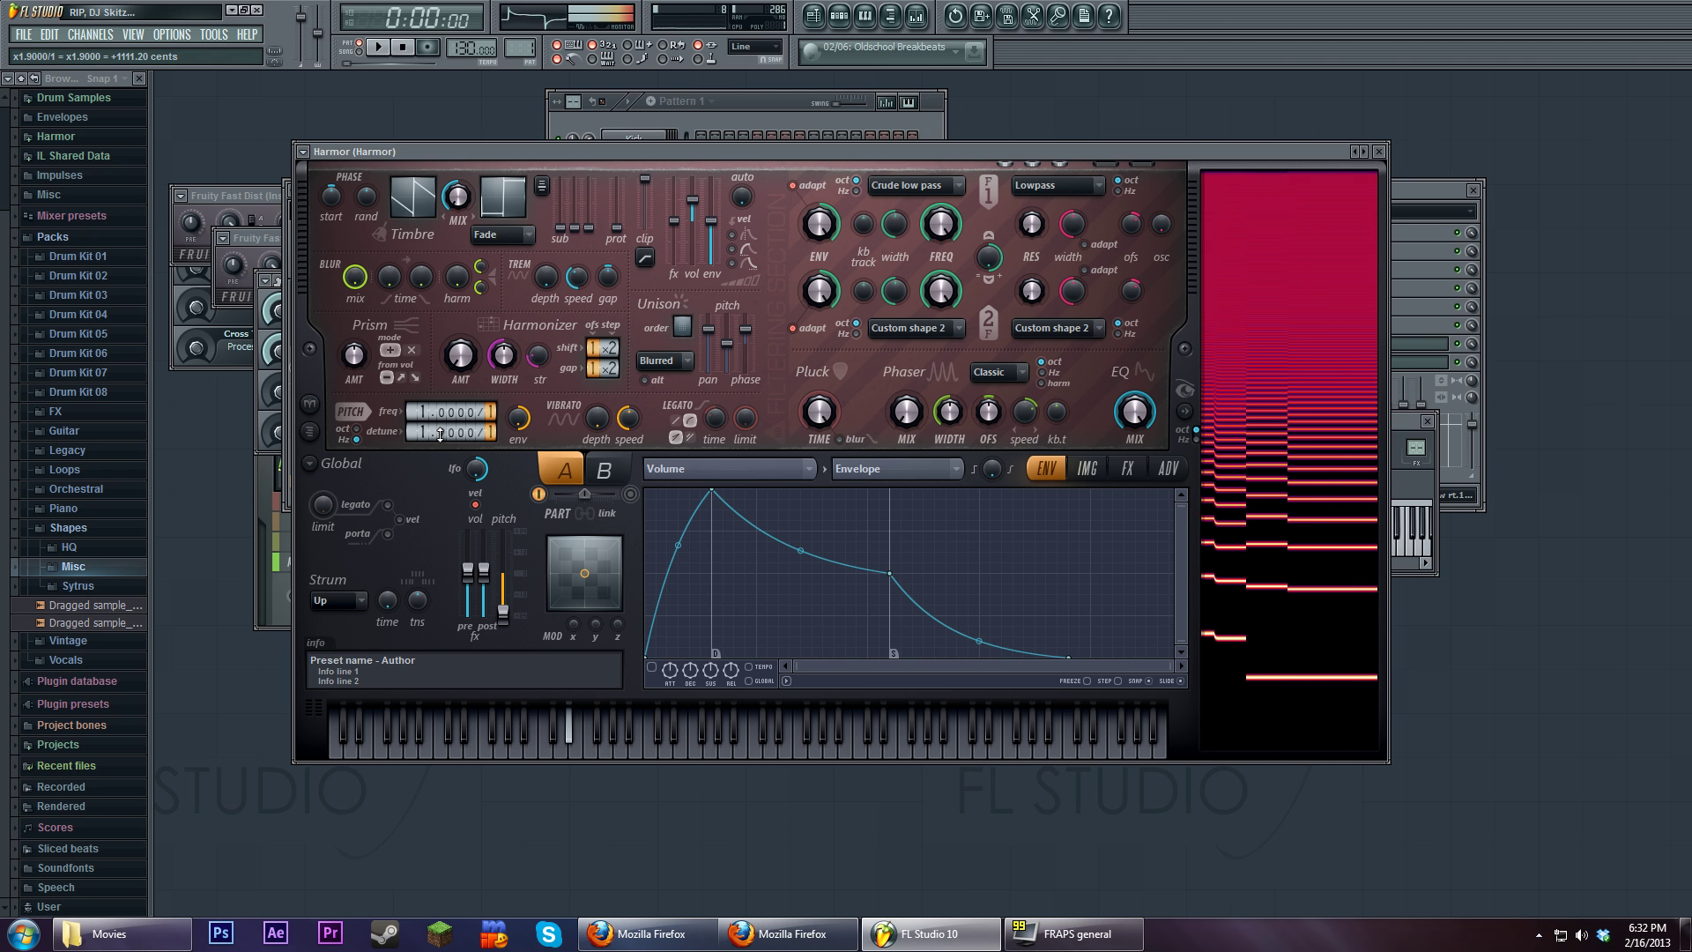
{"action": "key", "text": "e"}
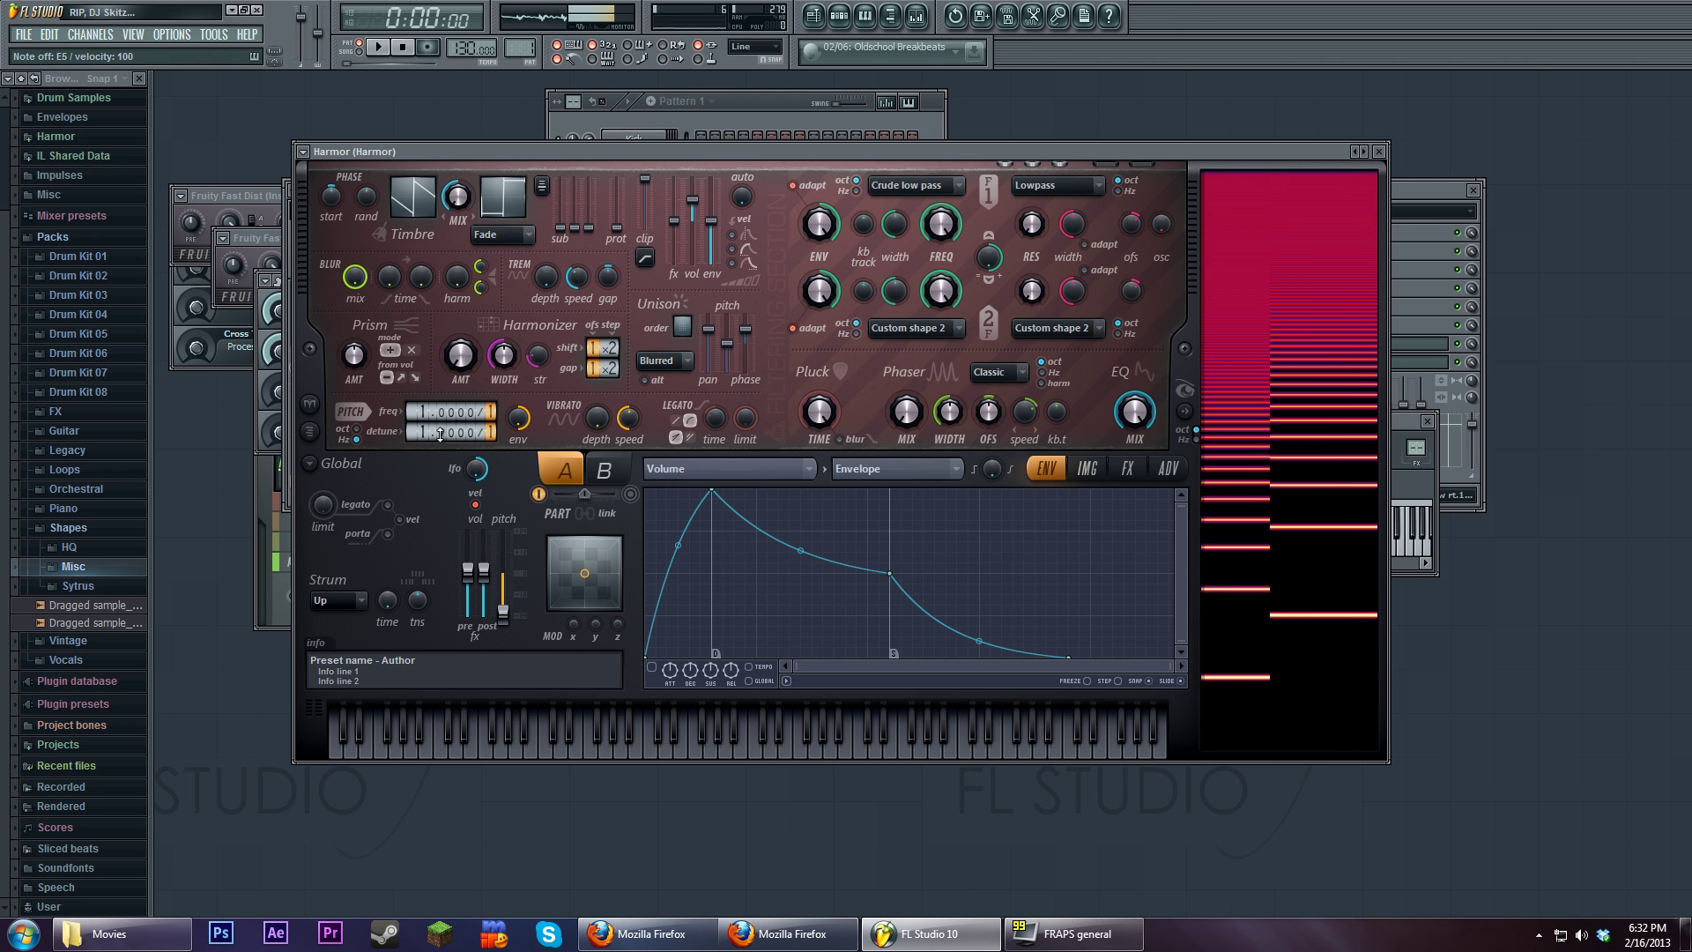
{"action": "key", "text": "v"}
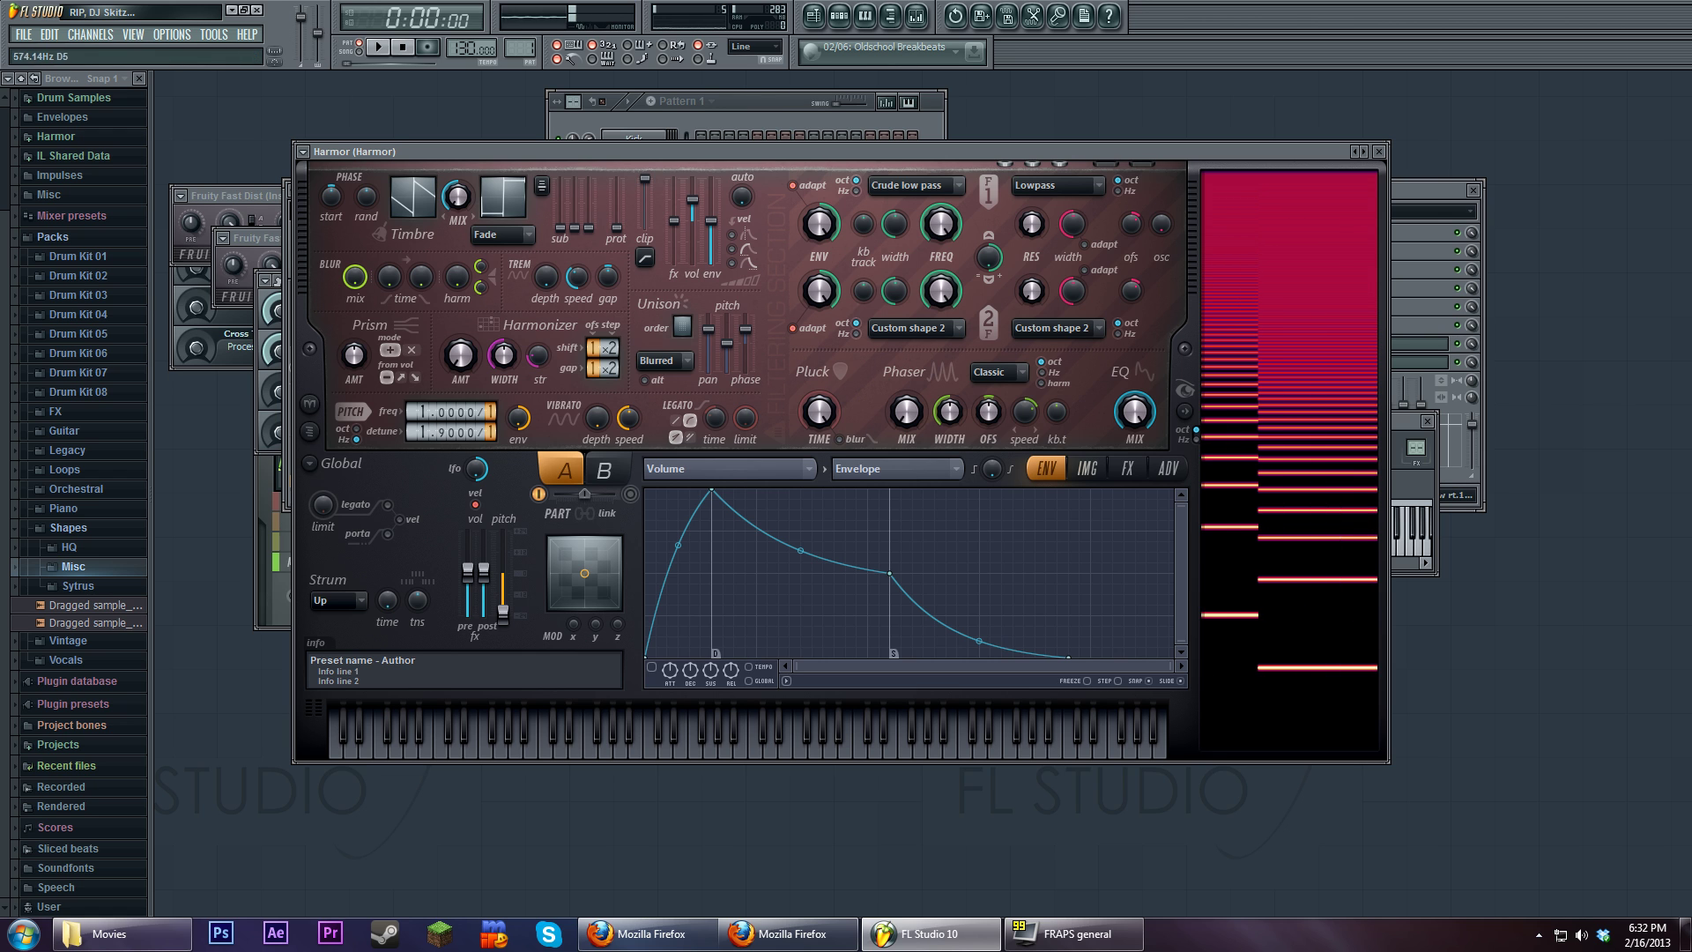
{"action": "key", "text": "v"}
{"action": "mouse_move", "coordinate": [446, 432]}
{"action": "left_mouse_down"}
{"action": "mouse_move", "coordinate": [447, 449]}
{"action": "mouse_move", "coordinate": [446, 392]}
{"action": "mouse_move", "coordinate": [446, 454]}
{"action": "left_mouse_up"}
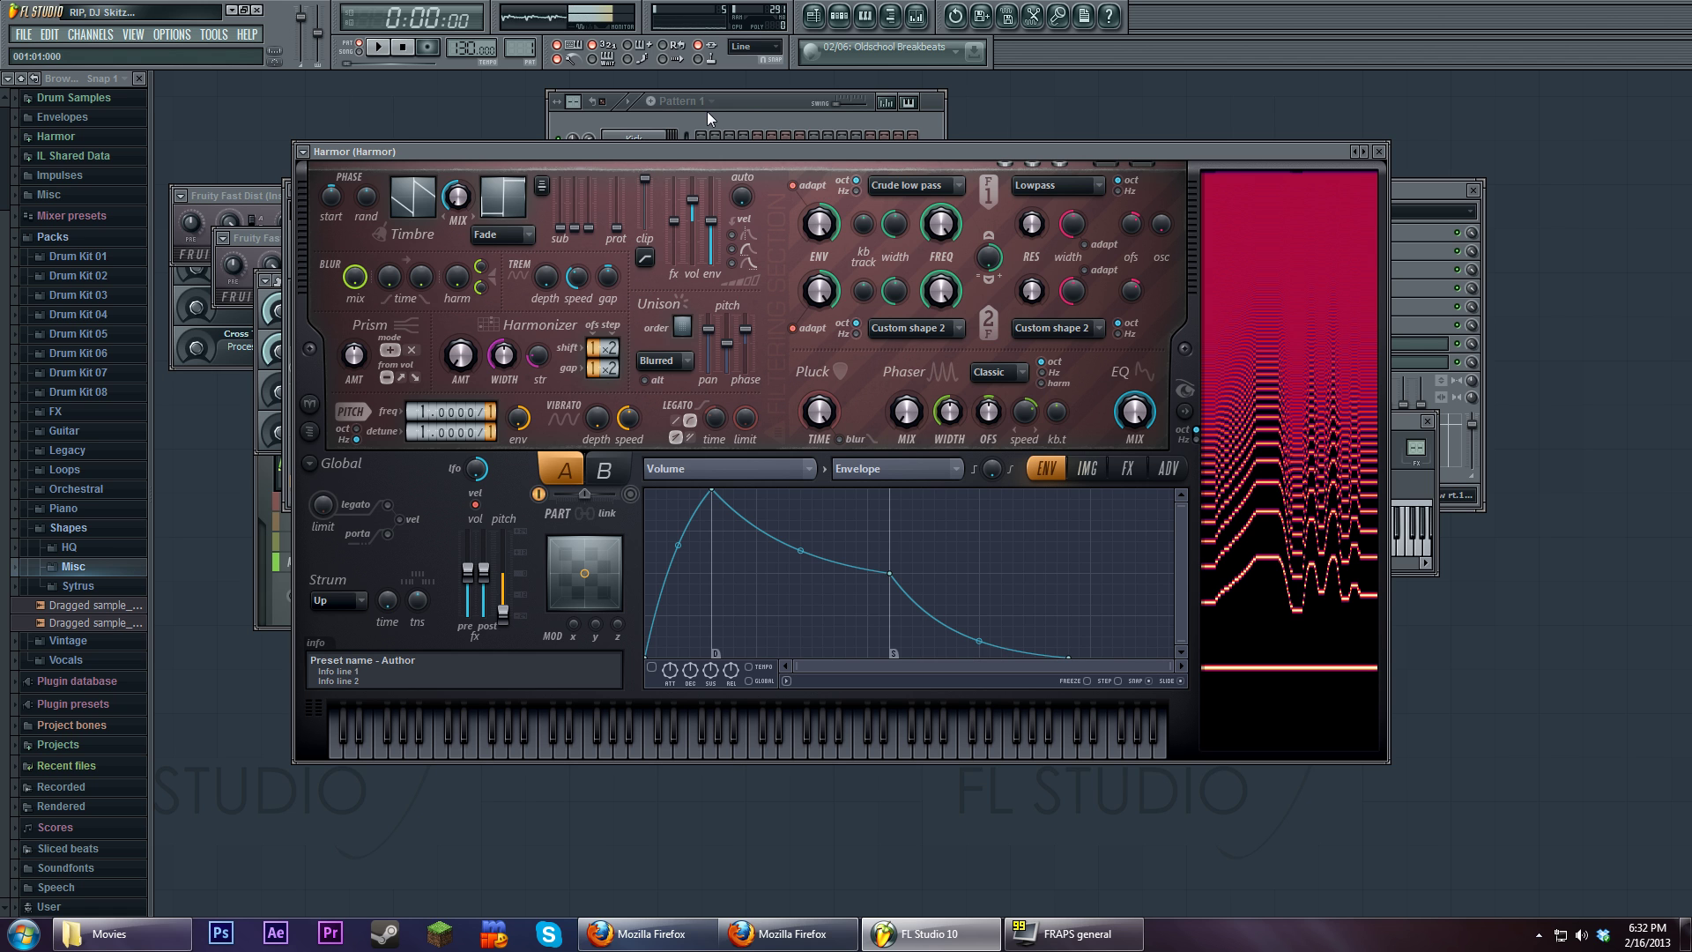
Open Sytrus from the lower Default channel and examine the oscillator waveforms of operators 1 and 2
{"action": "left_click", "coordinate": [758, 108]}
{"action": "left_click", "coordinate": [633, 351]}
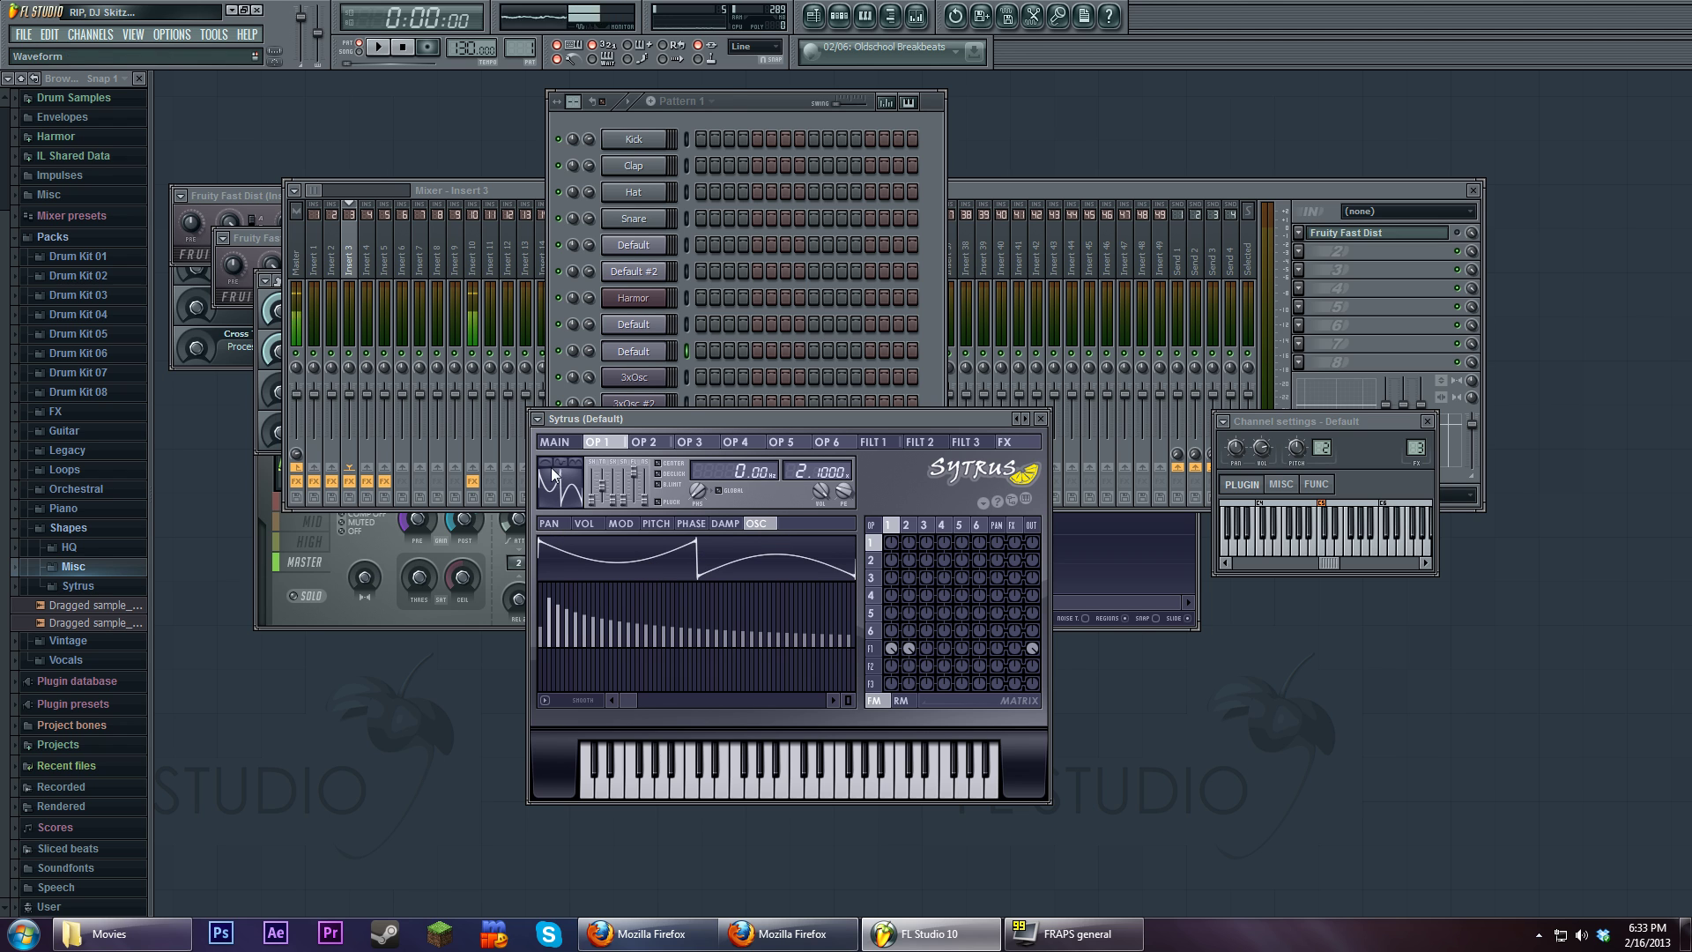
{"action": "left_click_drag", "start_coordinate": [670, 416], "coordinate": [644, 388]}
{"action": "mouse_move", "coordinate": [520, 612]}
{"action": "left_mouse_down"}
{"action": "mouse_move", "coordinate": [518, 559]}
{"action": "mouse_move", "coordinate": [516, 606]}
{"action": "left_mouse_up"}
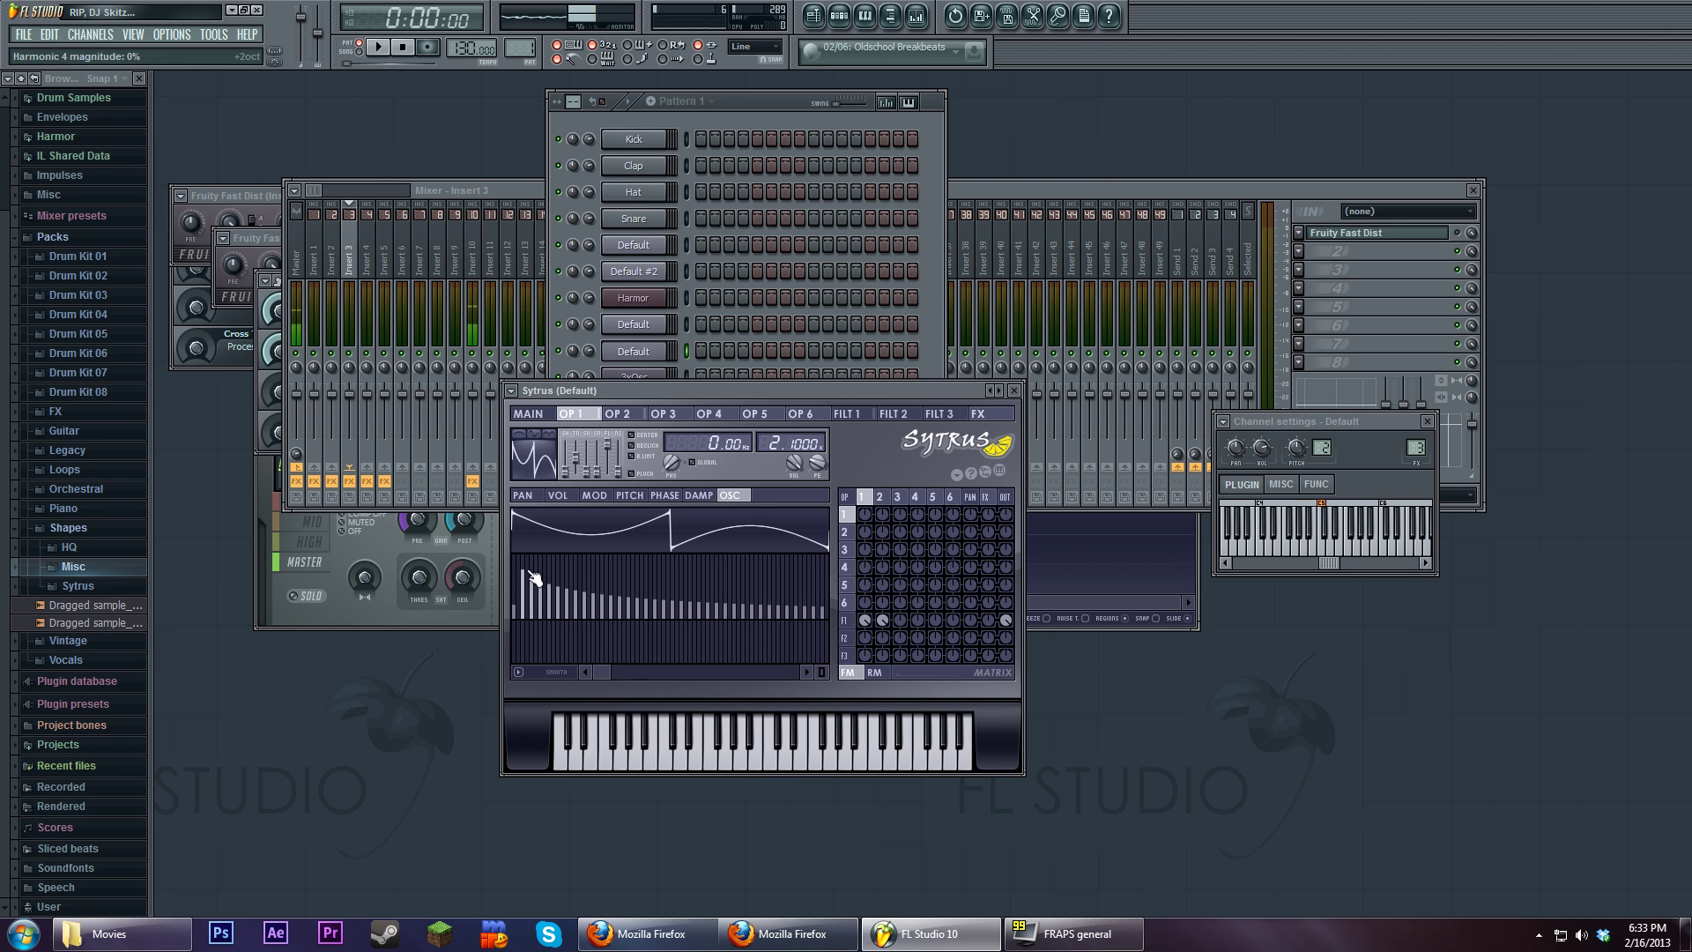
{"action": "left_click", "coordinate": [844, 533]}
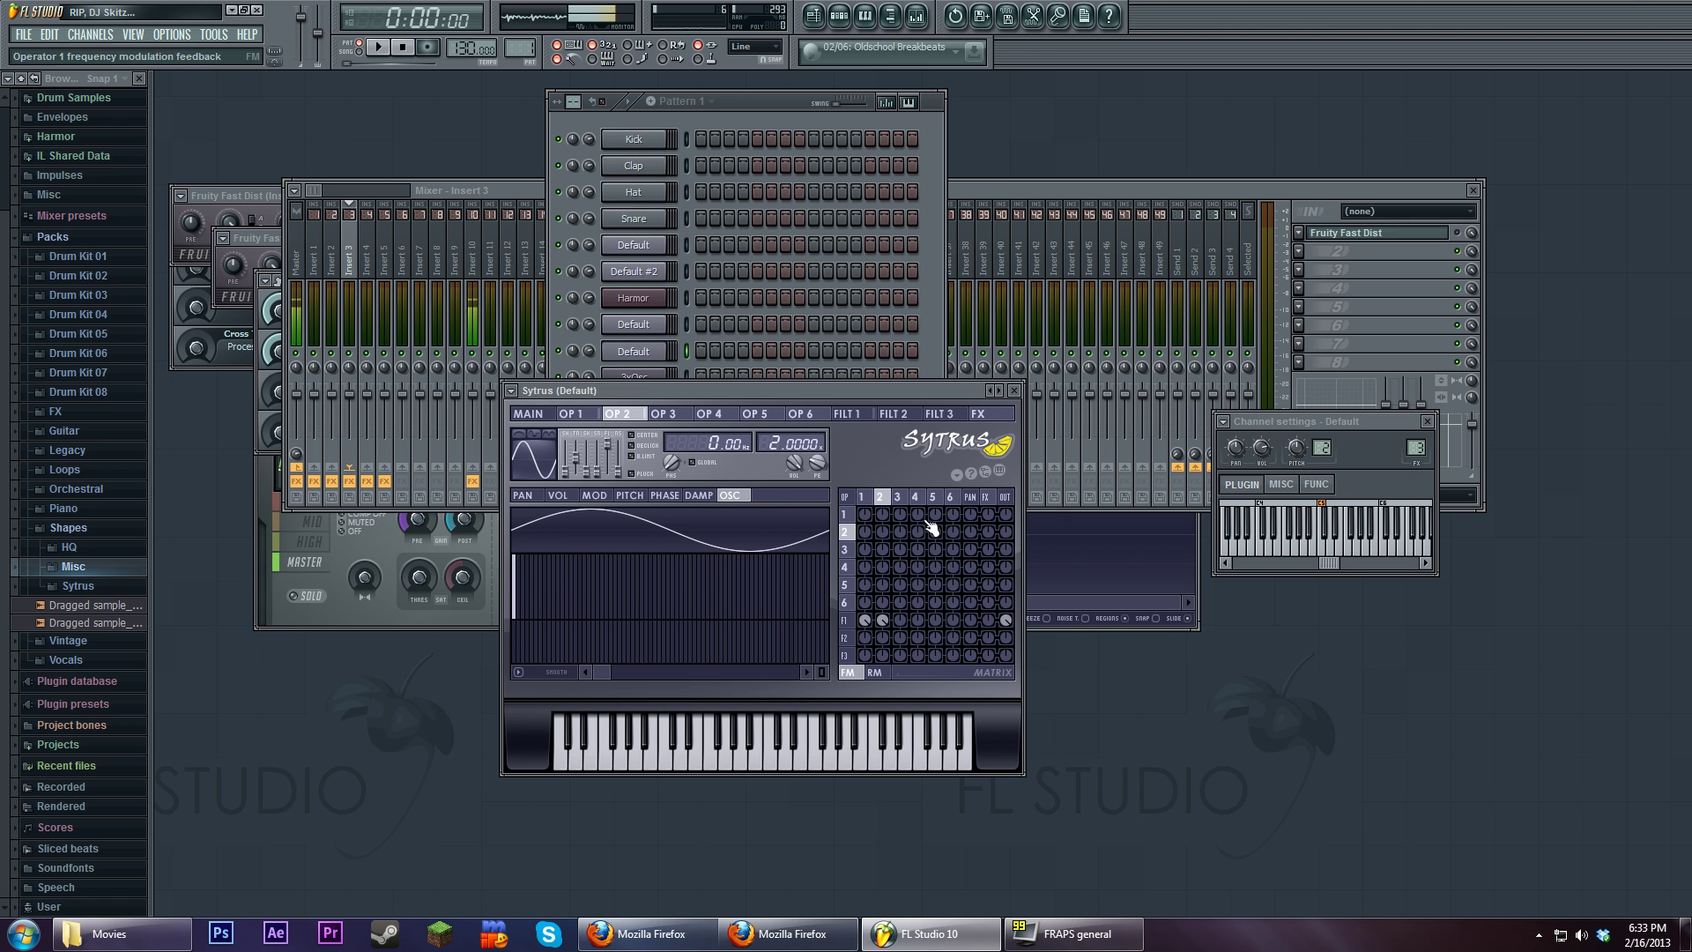
{"action": "left_click", "coordinate": [846, 517]}
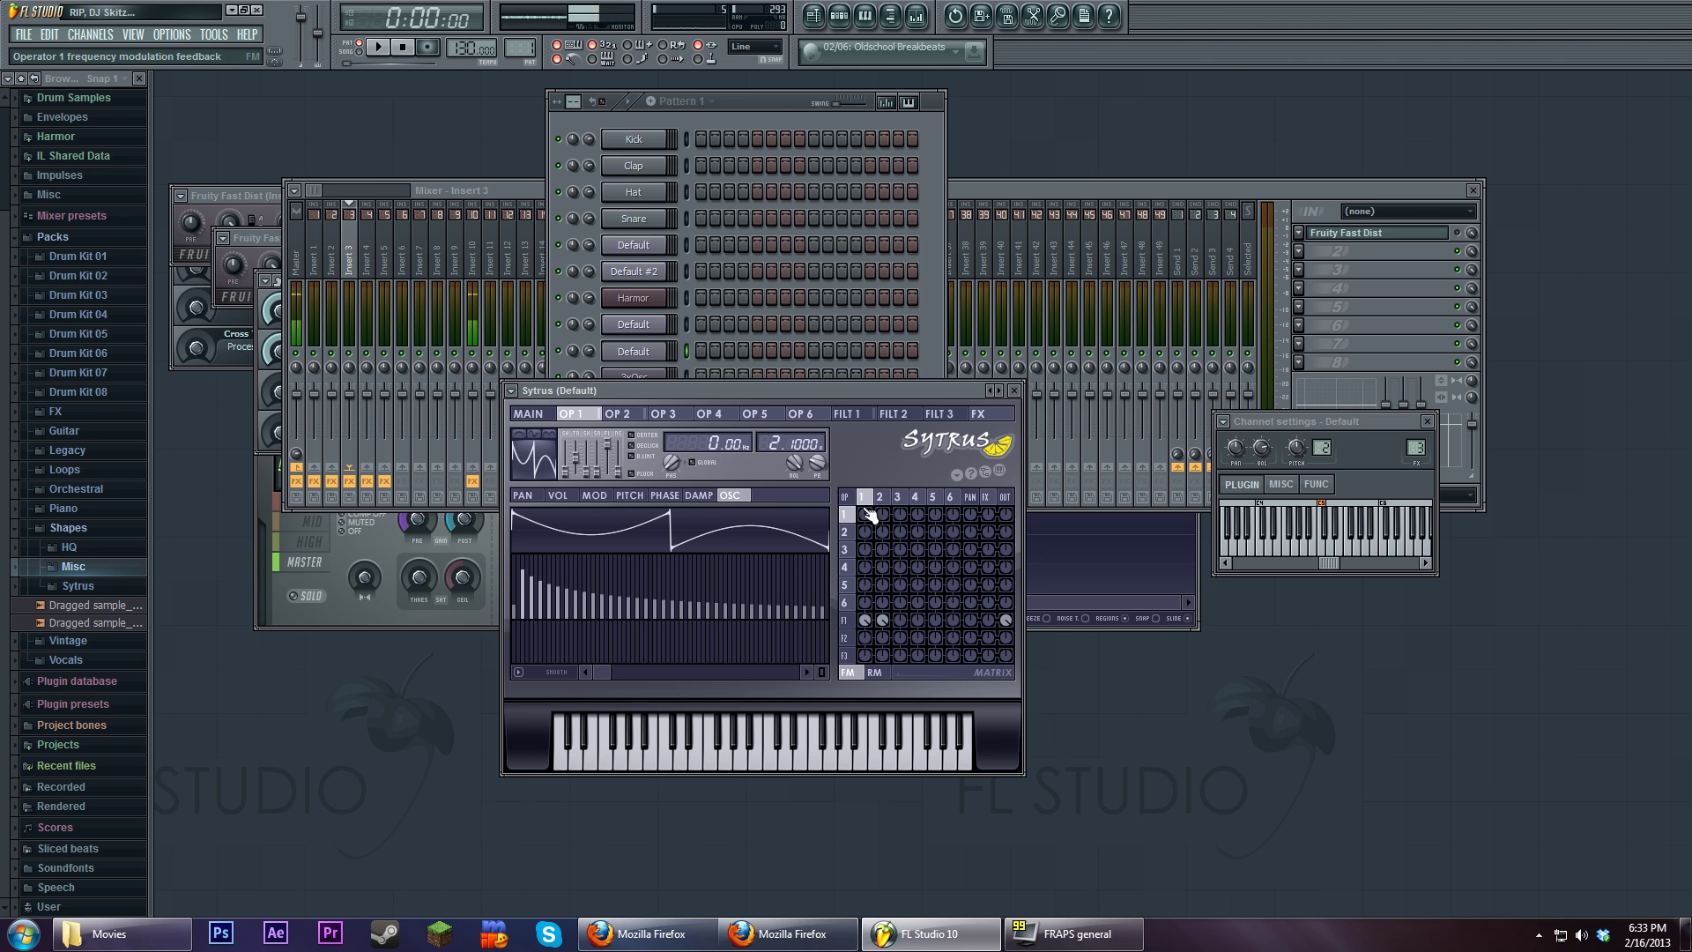
Audition the Sytrus sound across several notes of its keyboard
{"action": "left_click", "coordinate": [710, 740]}
{"action": "left_click", "coordinate": [683, 765]}
{"action": "left_click", "coordinate": [632, 762]}
{"action": "left_click_drag", "start_coordinate": [671, 770], "coordinate": [790, 770]}
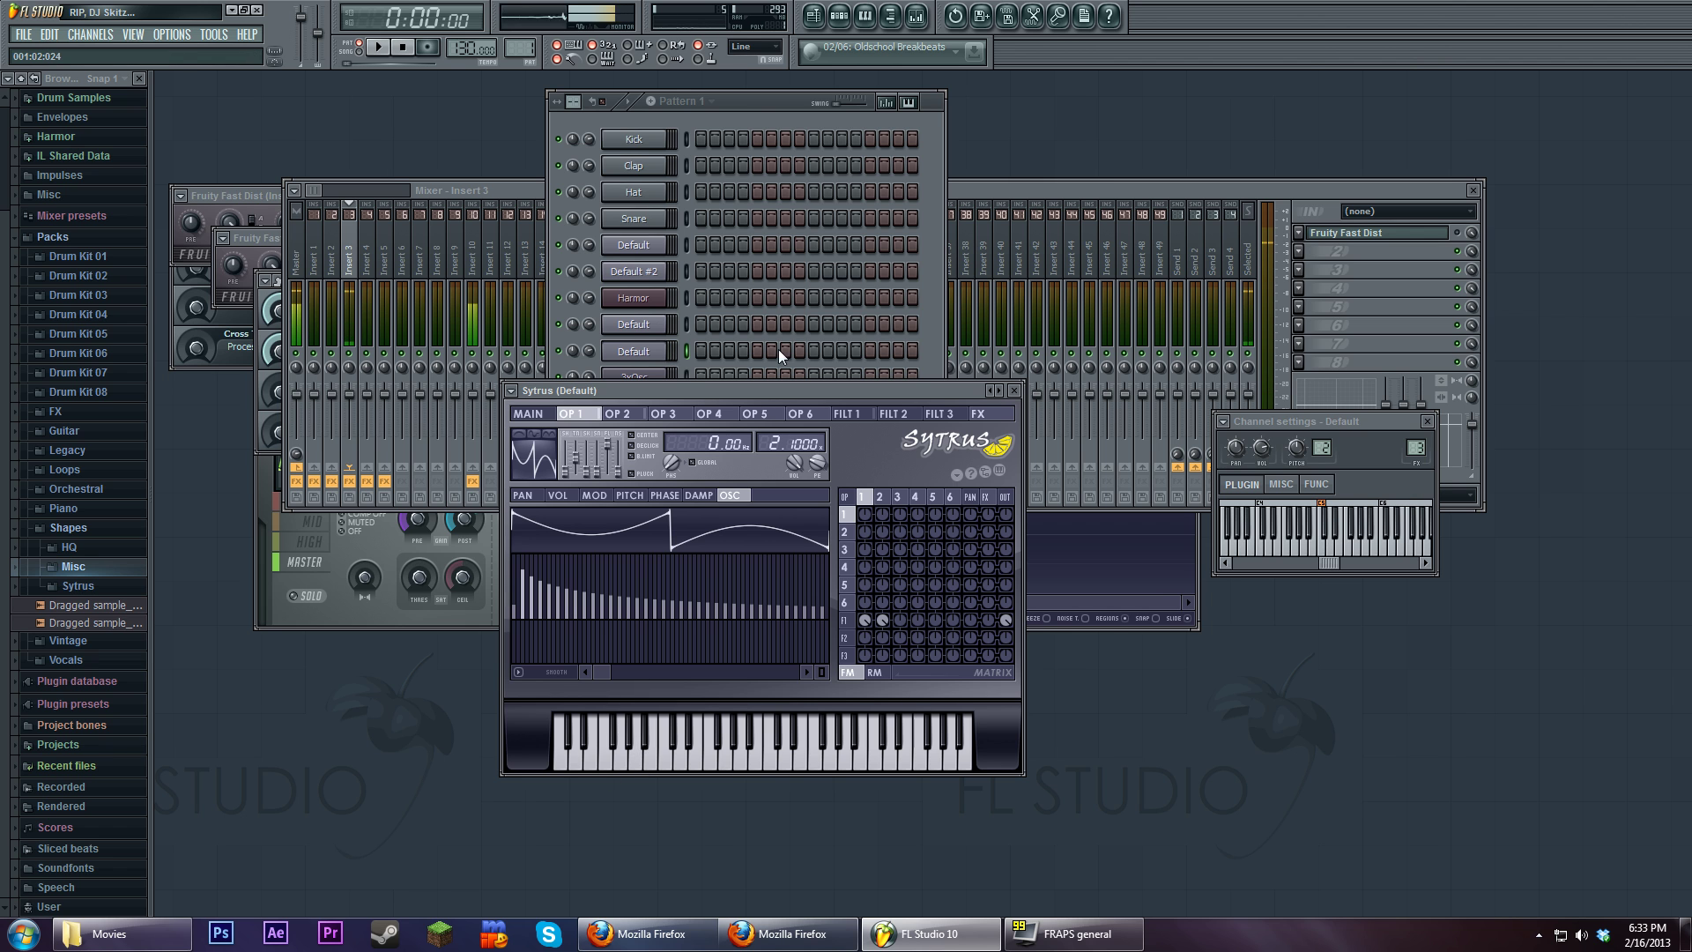
Reopen the 3xOsc #2 channel settings and open the Edison recorder on its mixer track, Insert 5
{"action": "left_click", "coordinate": [751, 113]}
{"action": "left_click", "coordinate": [634, 404]}
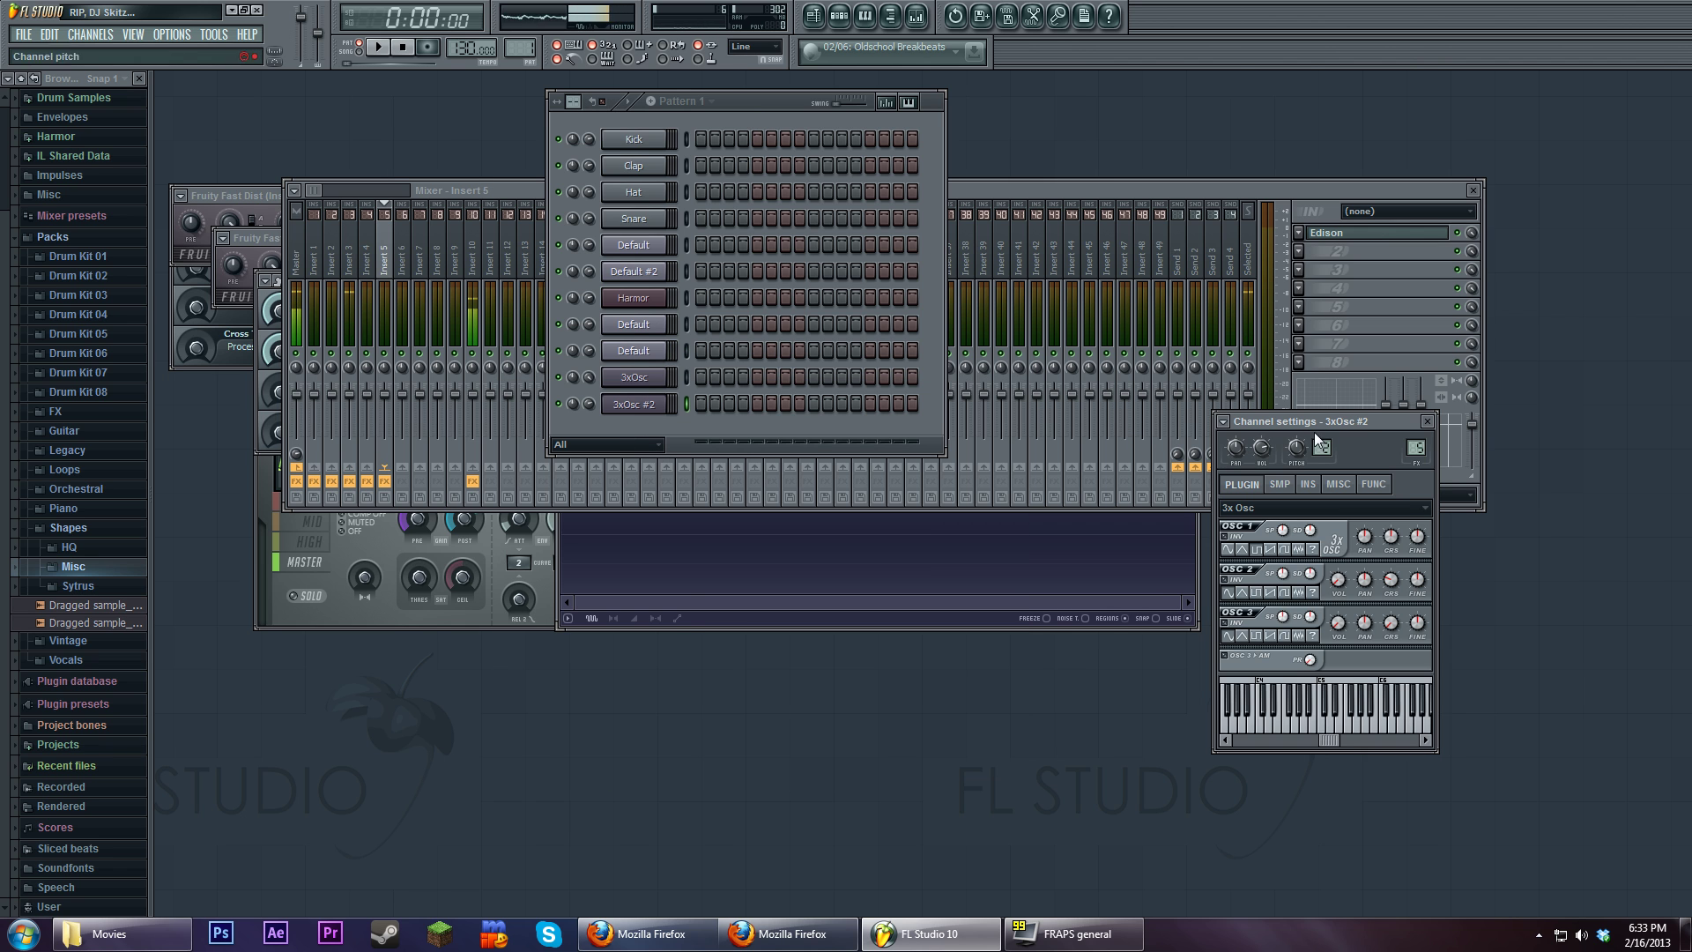
{"action": "left_click_drag", "start_coordinate": [1280, 421], "coordinate": [768, 184]}
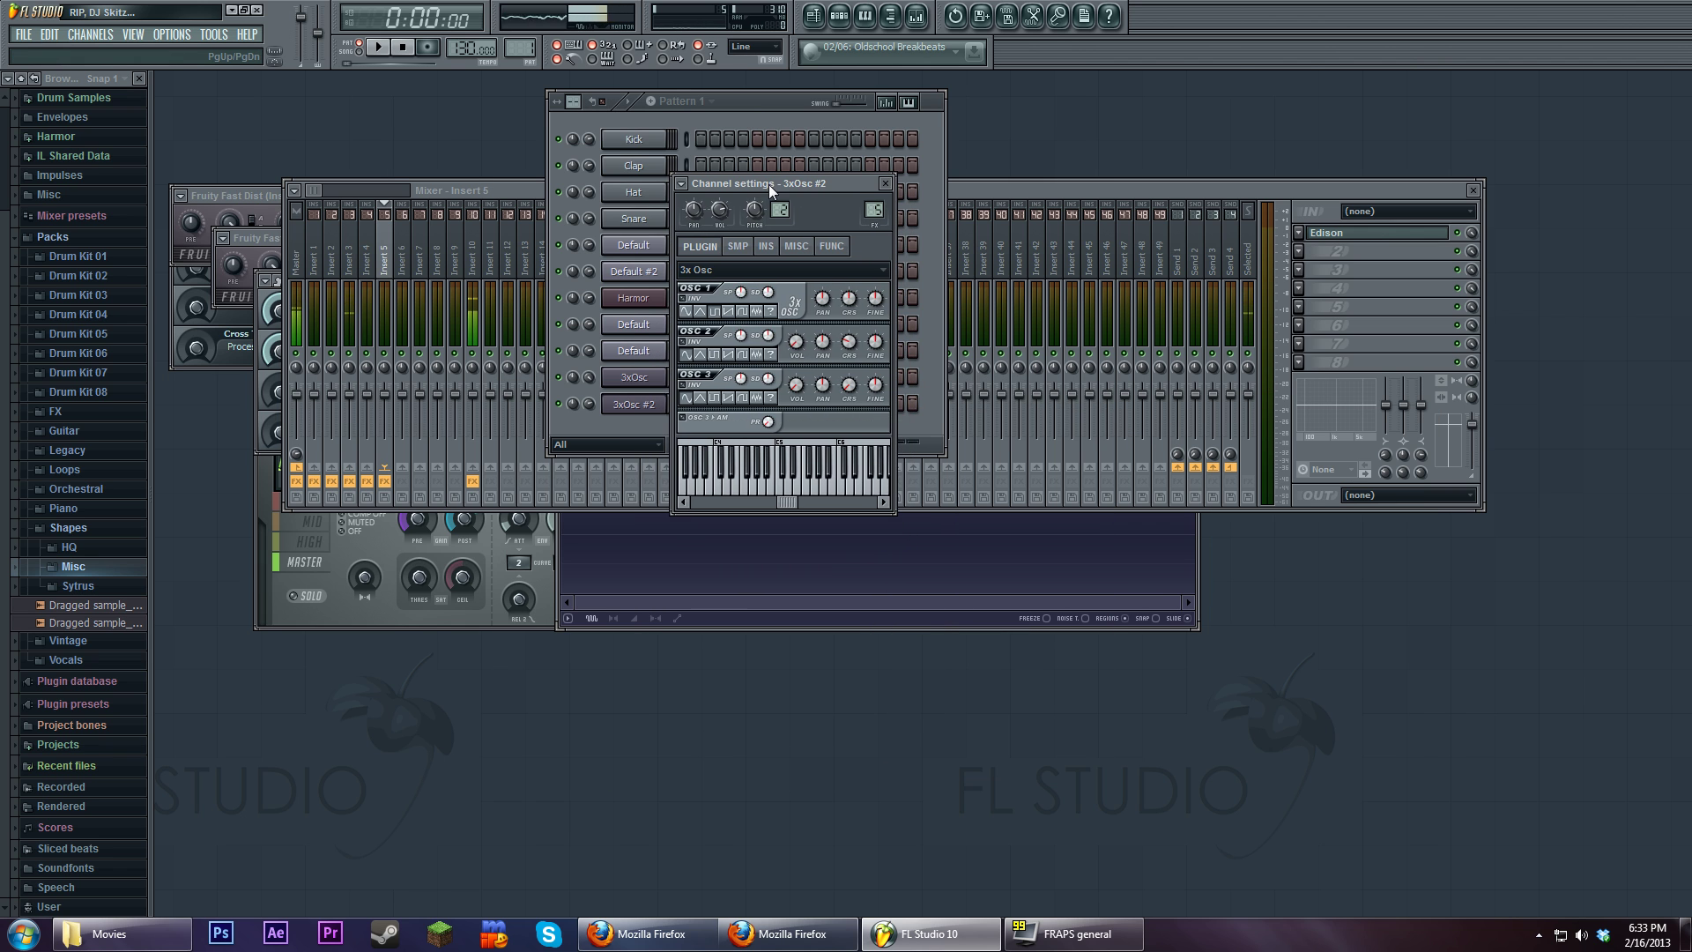
{"action": "left_click", "coordinate": [883, 220]}
{"action": "left_click", "coordinate": [1346, 234]}
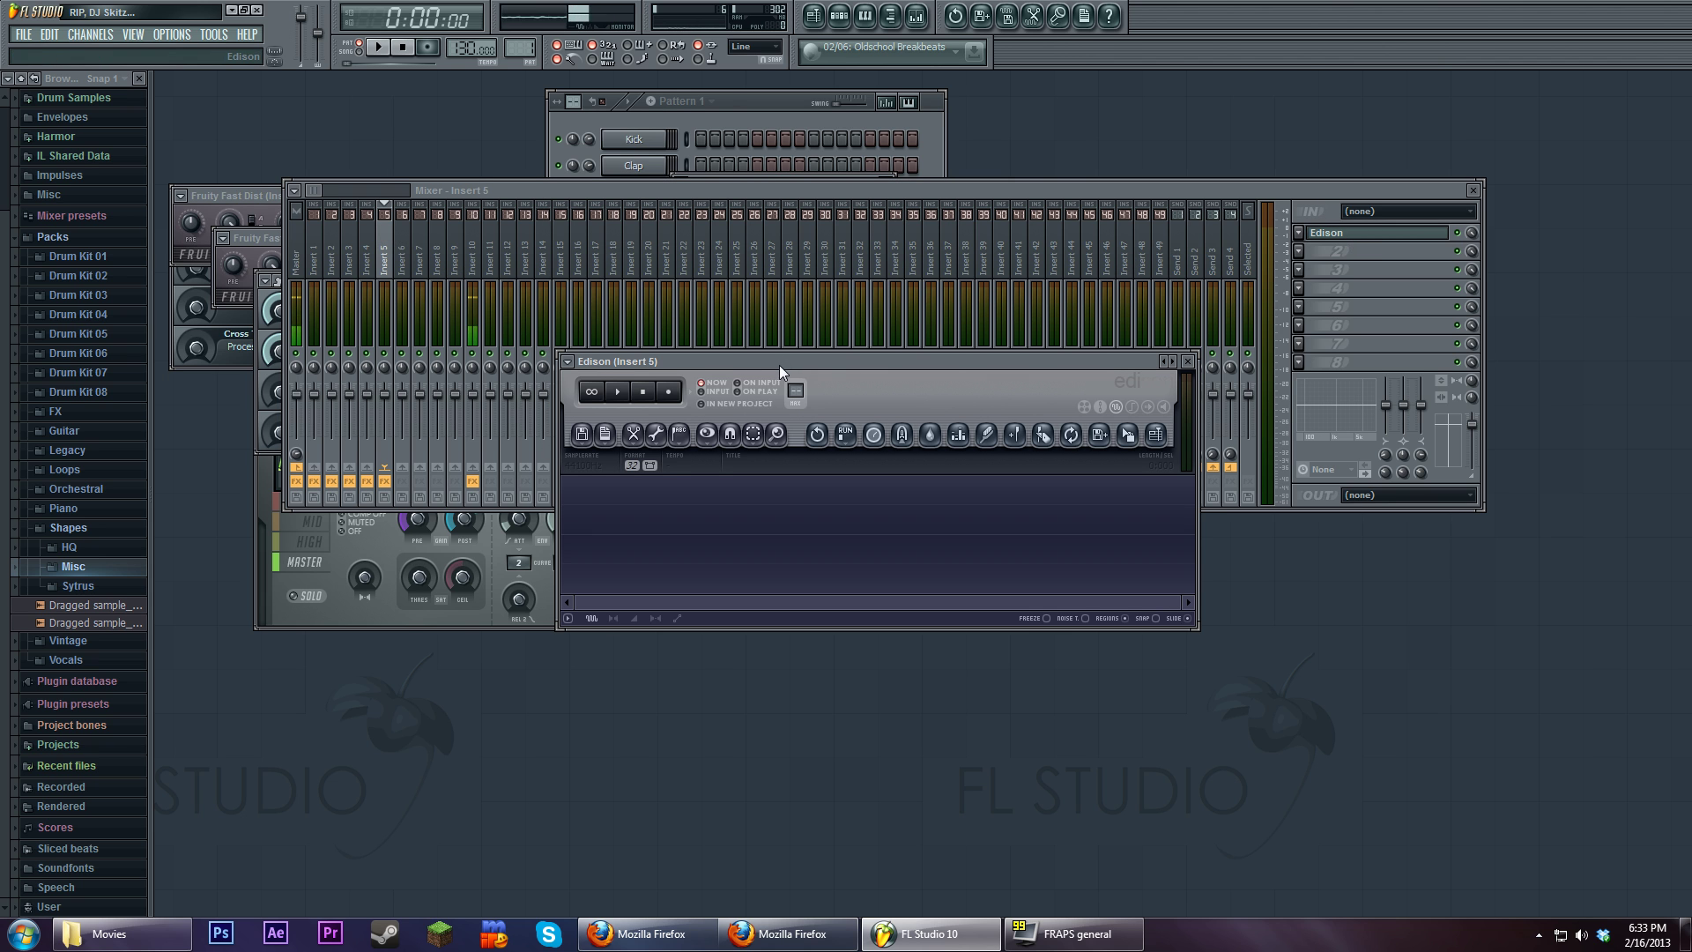
Record a short 3xOsc #2 square-wave note into Edison on Insert 5
{"action": "left_click_drag", "start_coordinate": [779, 362], "coordinate": [773, 383]}
{"action": "left_click", "coordinate": [733, 92]}
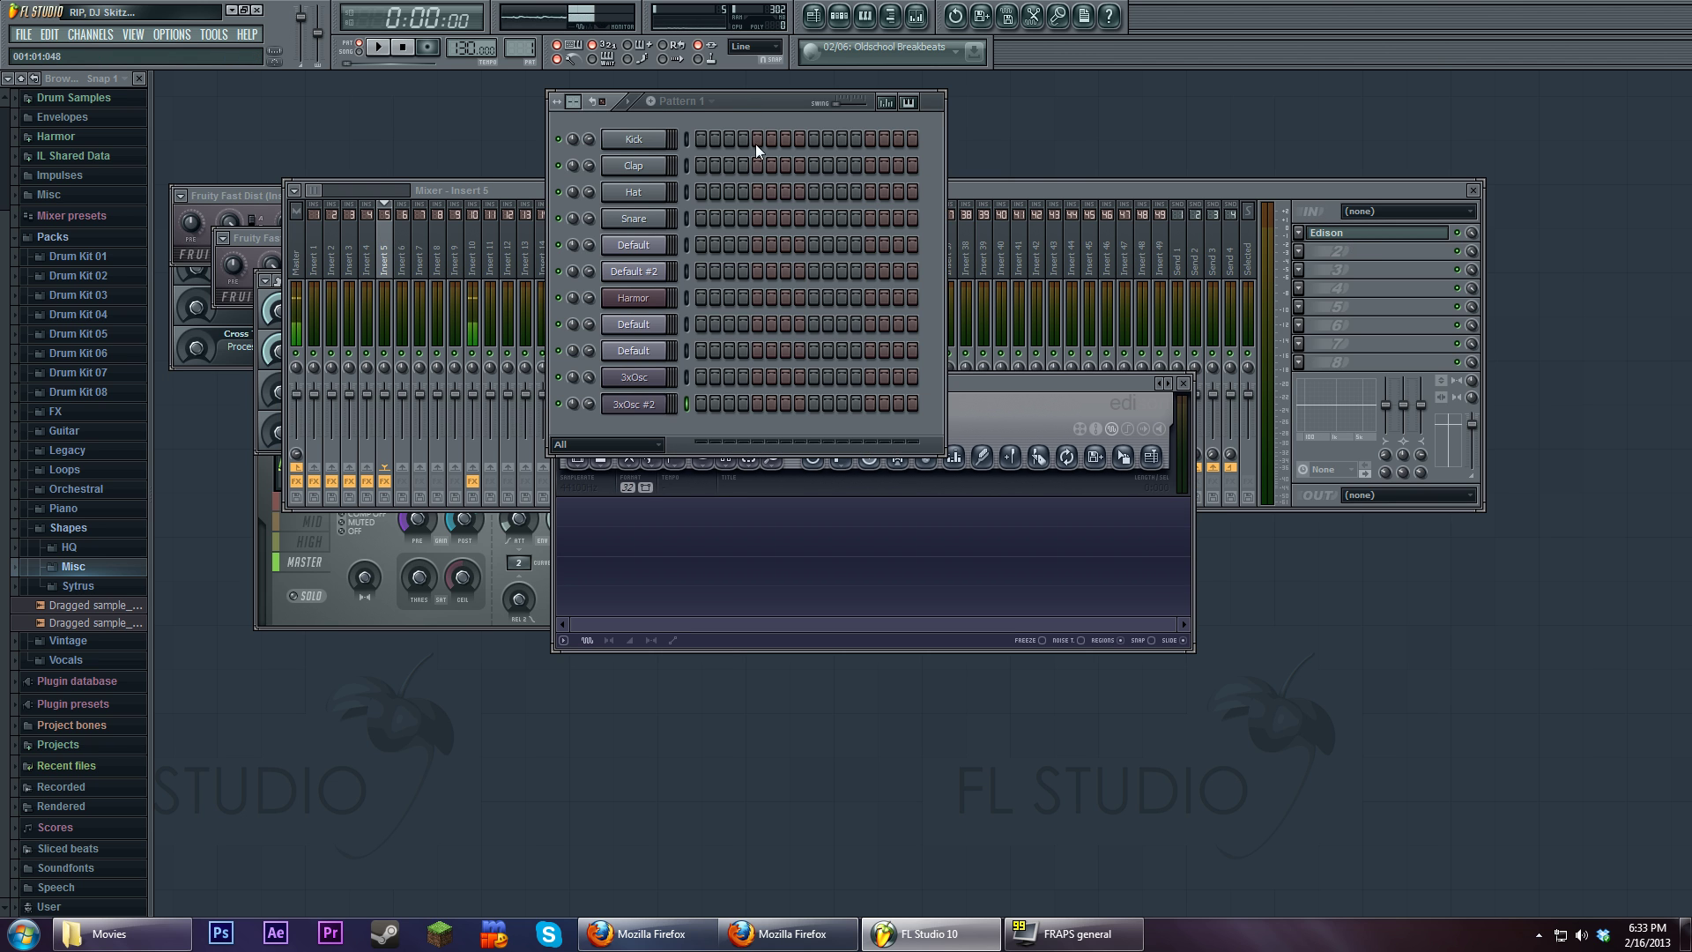
{"action": "left_click", "coordinate": [1039, 383]}
{"action": "left_click", "coordinate": [1361, 238]}
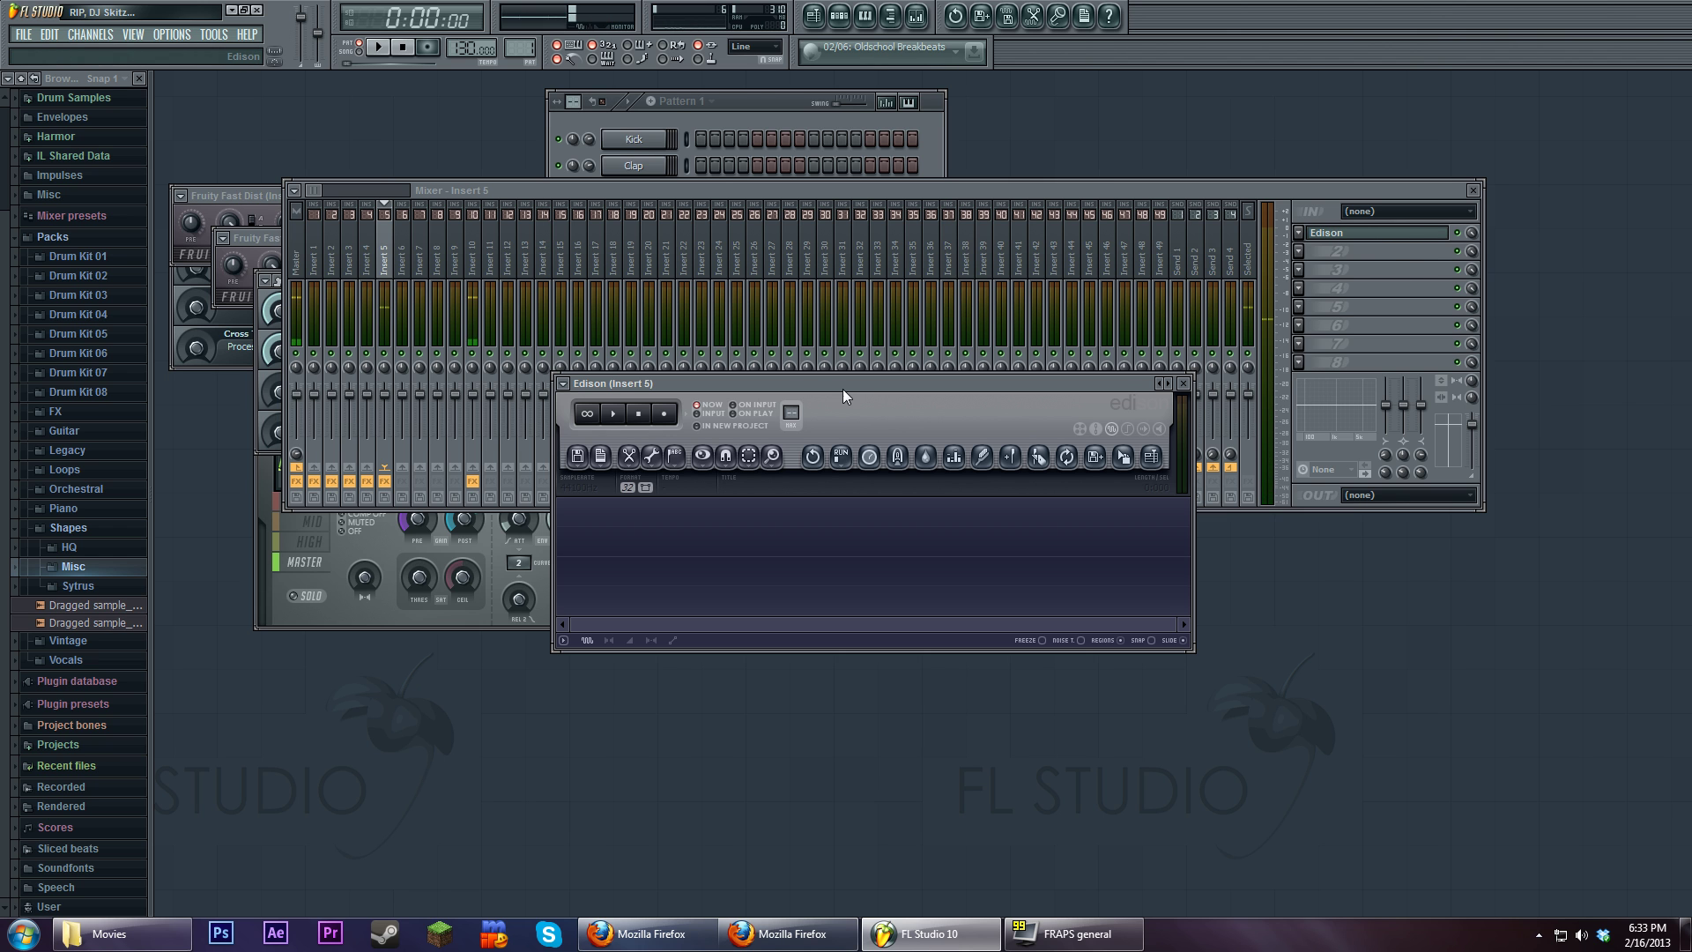
{"action": "left_click", "coordinate": [665, 416]}
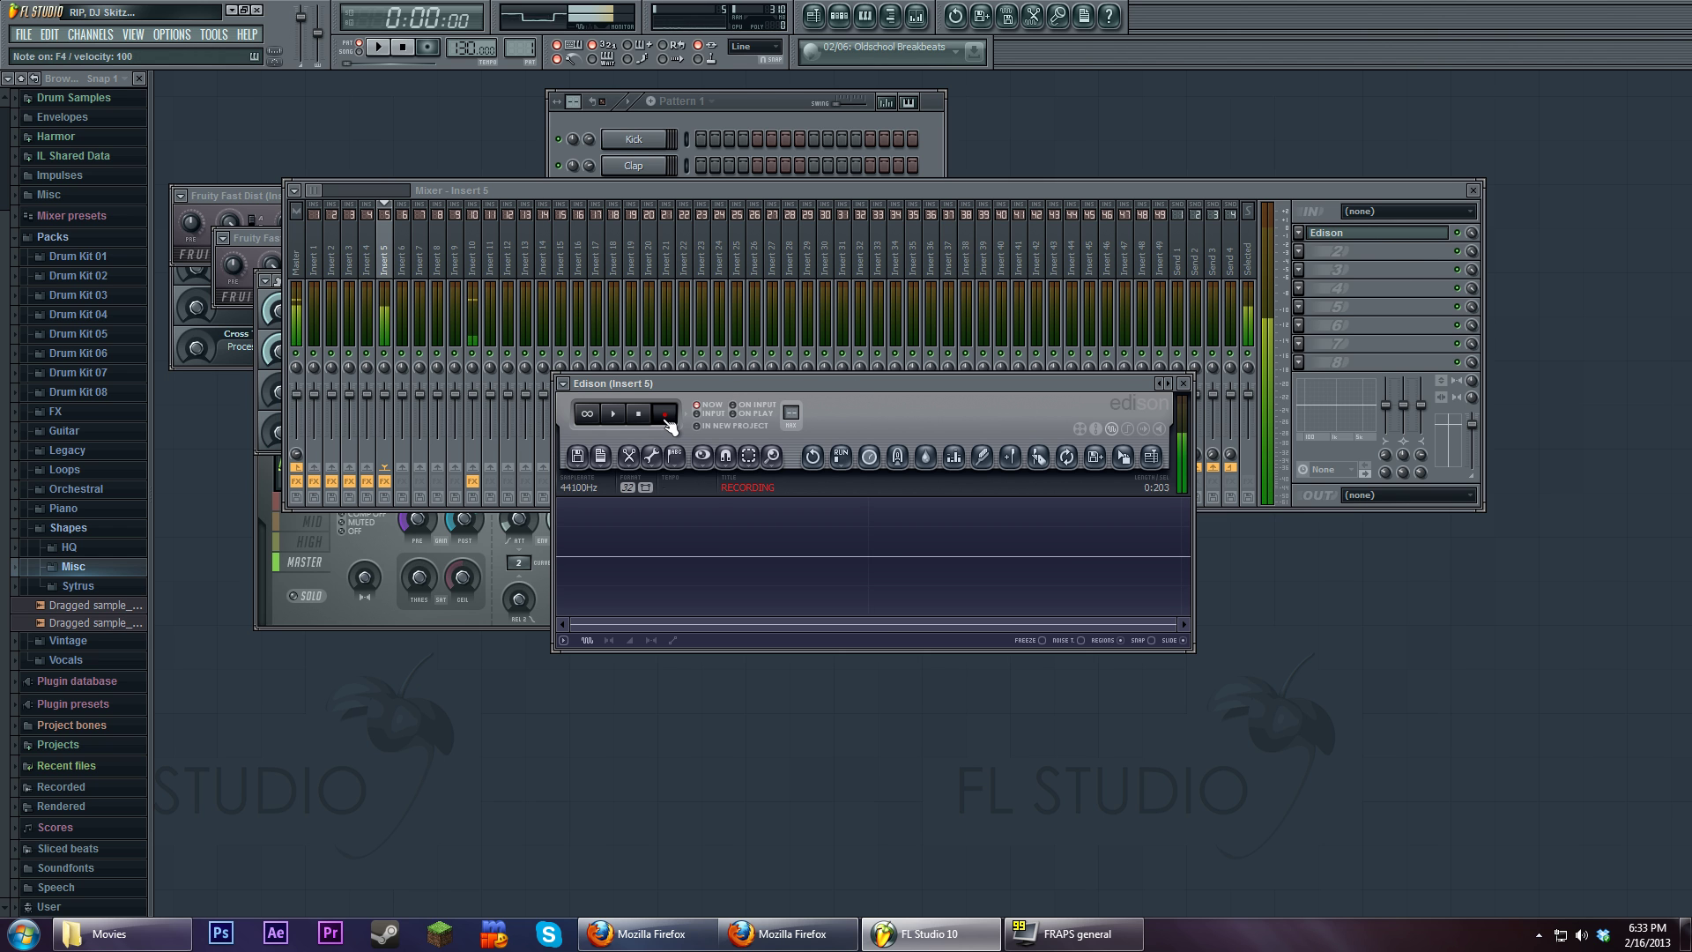
{"action": "left_click", "coordinate": [665, 416]}
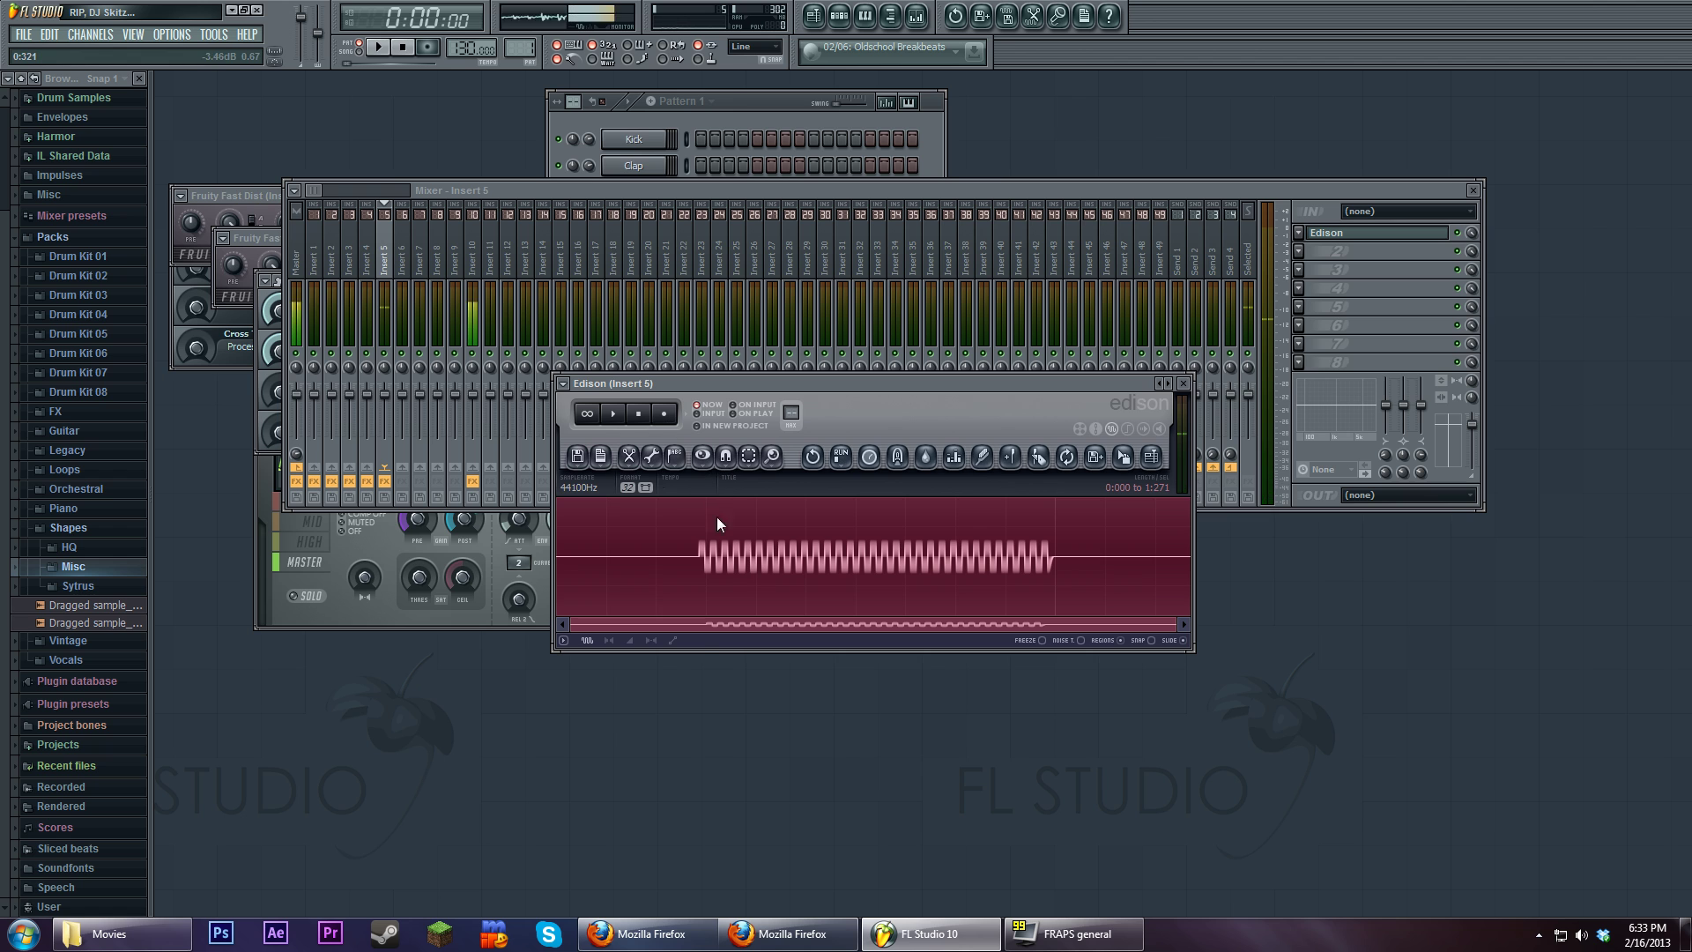
Center the recorded waveform in Edison and clear the selection
{"action": "right_click", "coordinate": [639, 511]}
{"action": "mouse_move", "coordinate": [669, 583]}
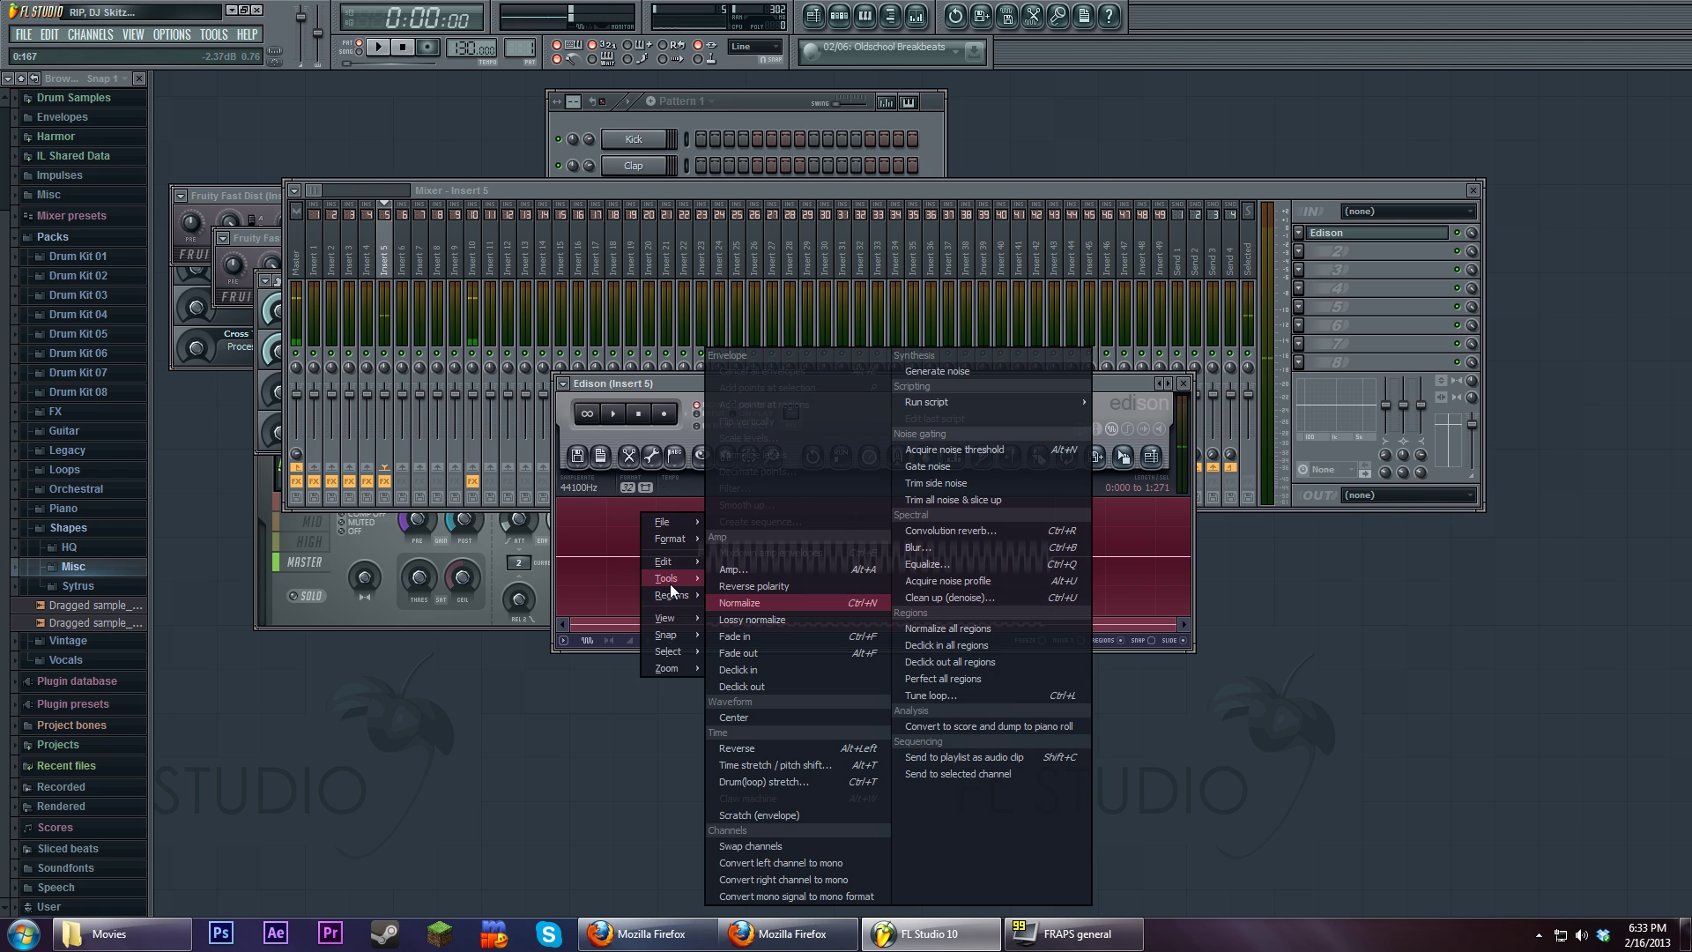
{"action": "left_click", "coordinate": [764, 716]}
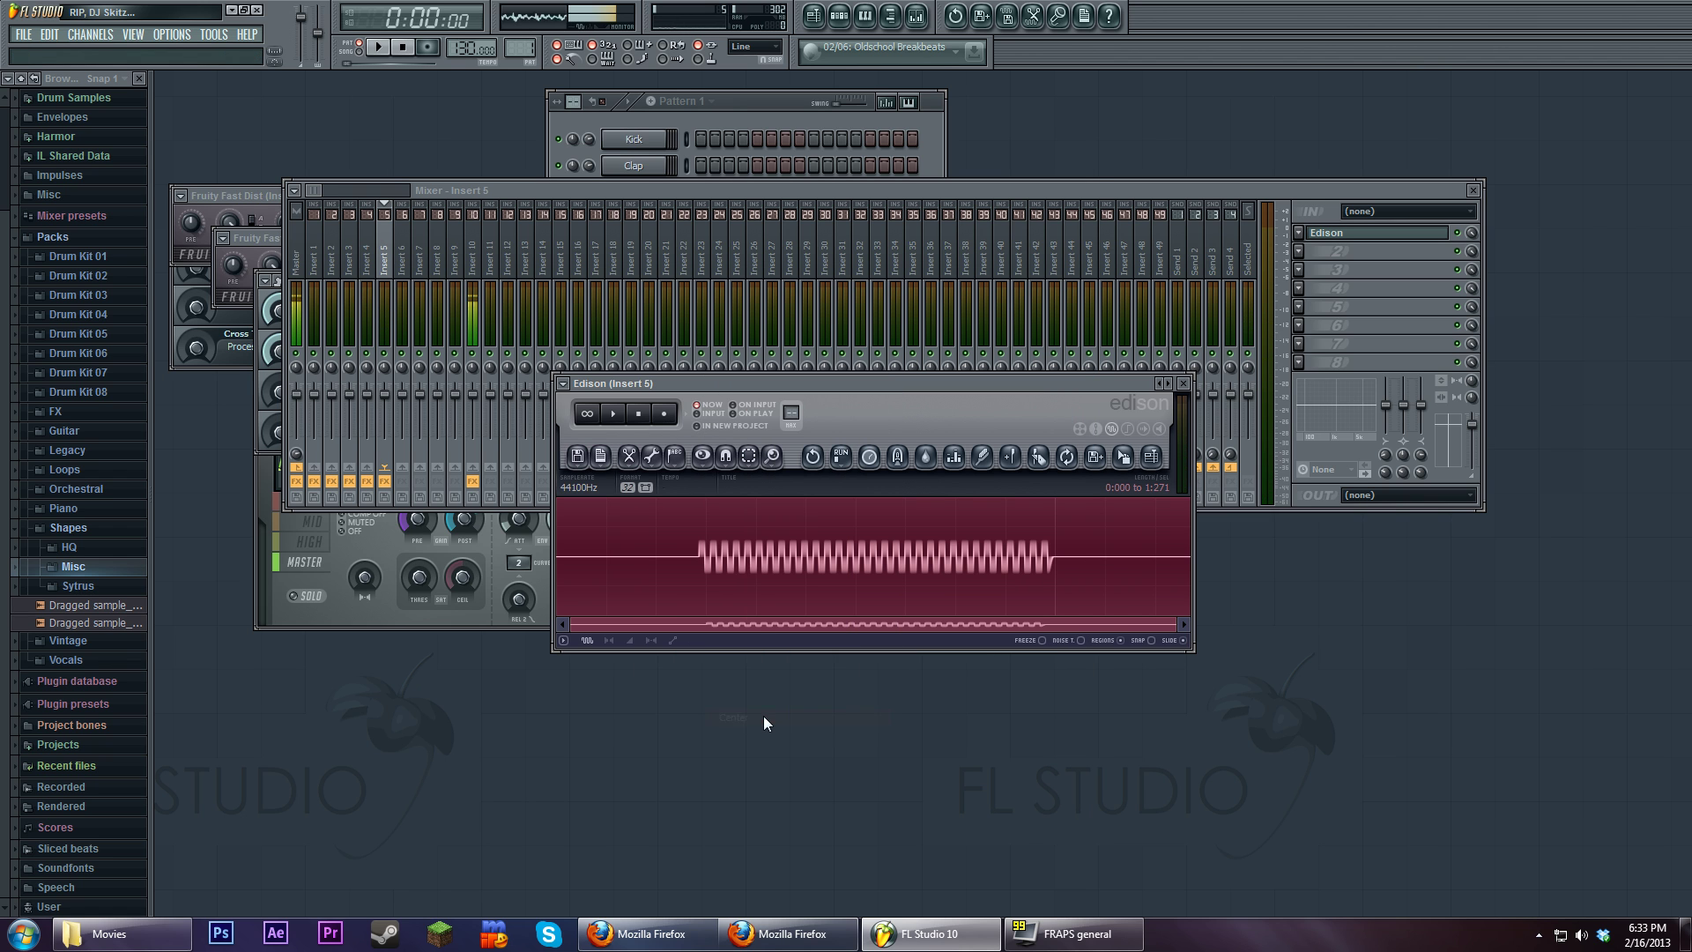
{"action": "left_click", "coordinate": [1028, 587]}
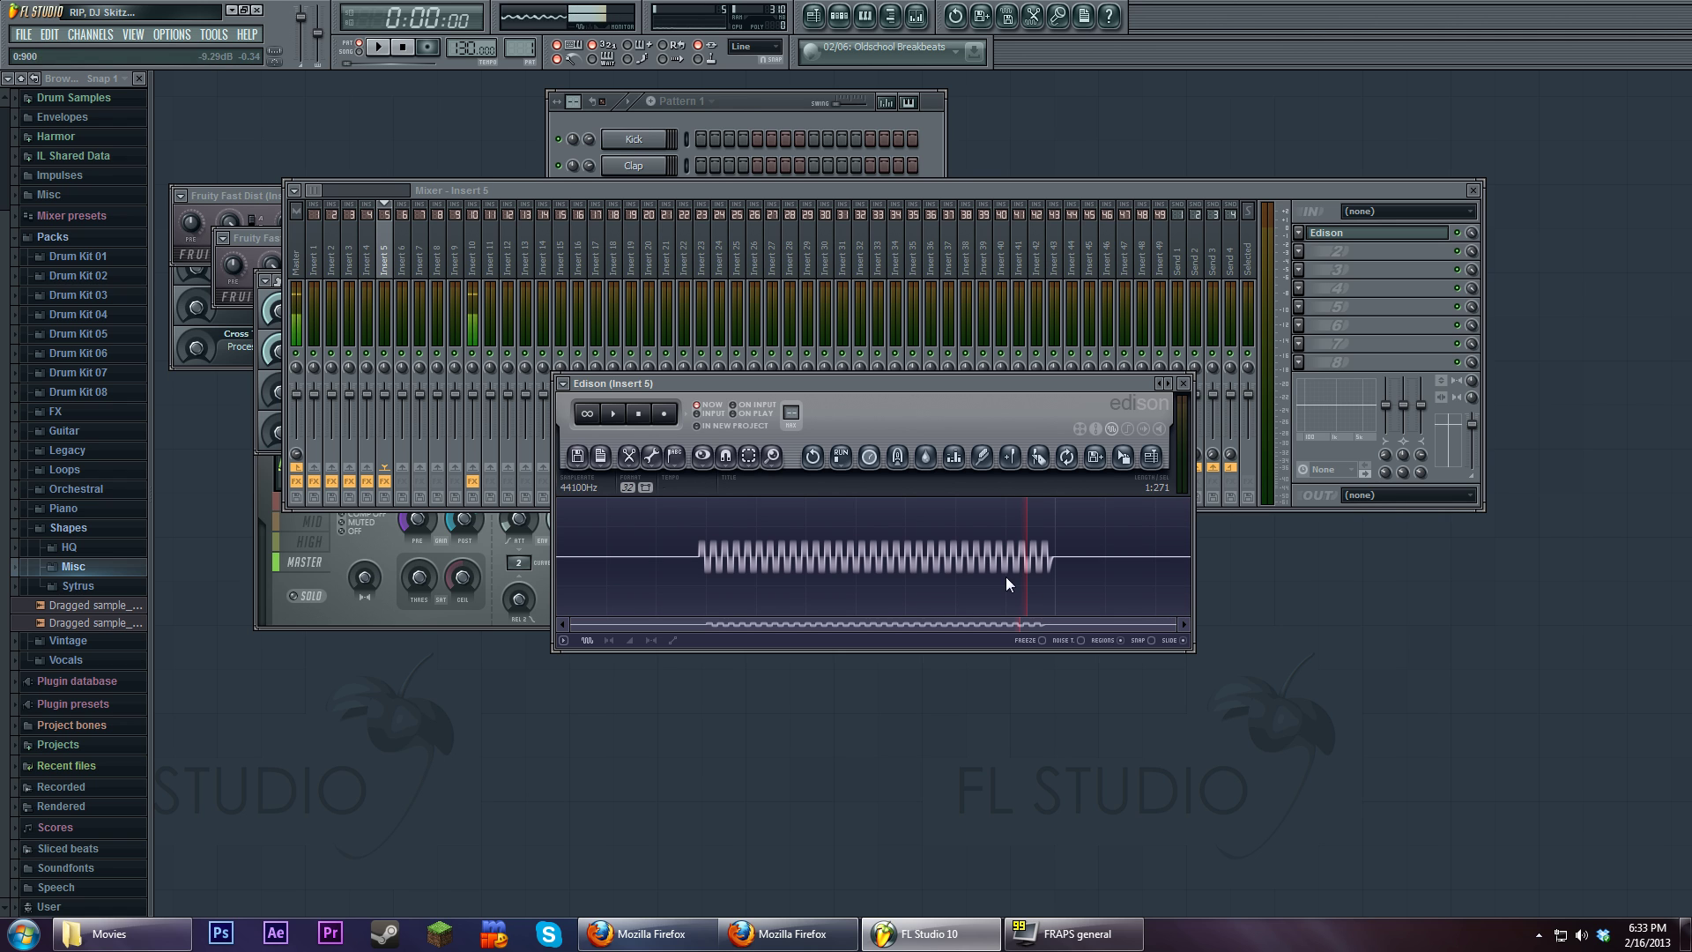
Delete most of the recording's tail and the silence at its start, keeping only about two wave cycles
{"action": "left_click_drag", "start_coordinate": [720, 561], "coordinate": [1534, 549]}
{"action": "key", "text": "Delete"}
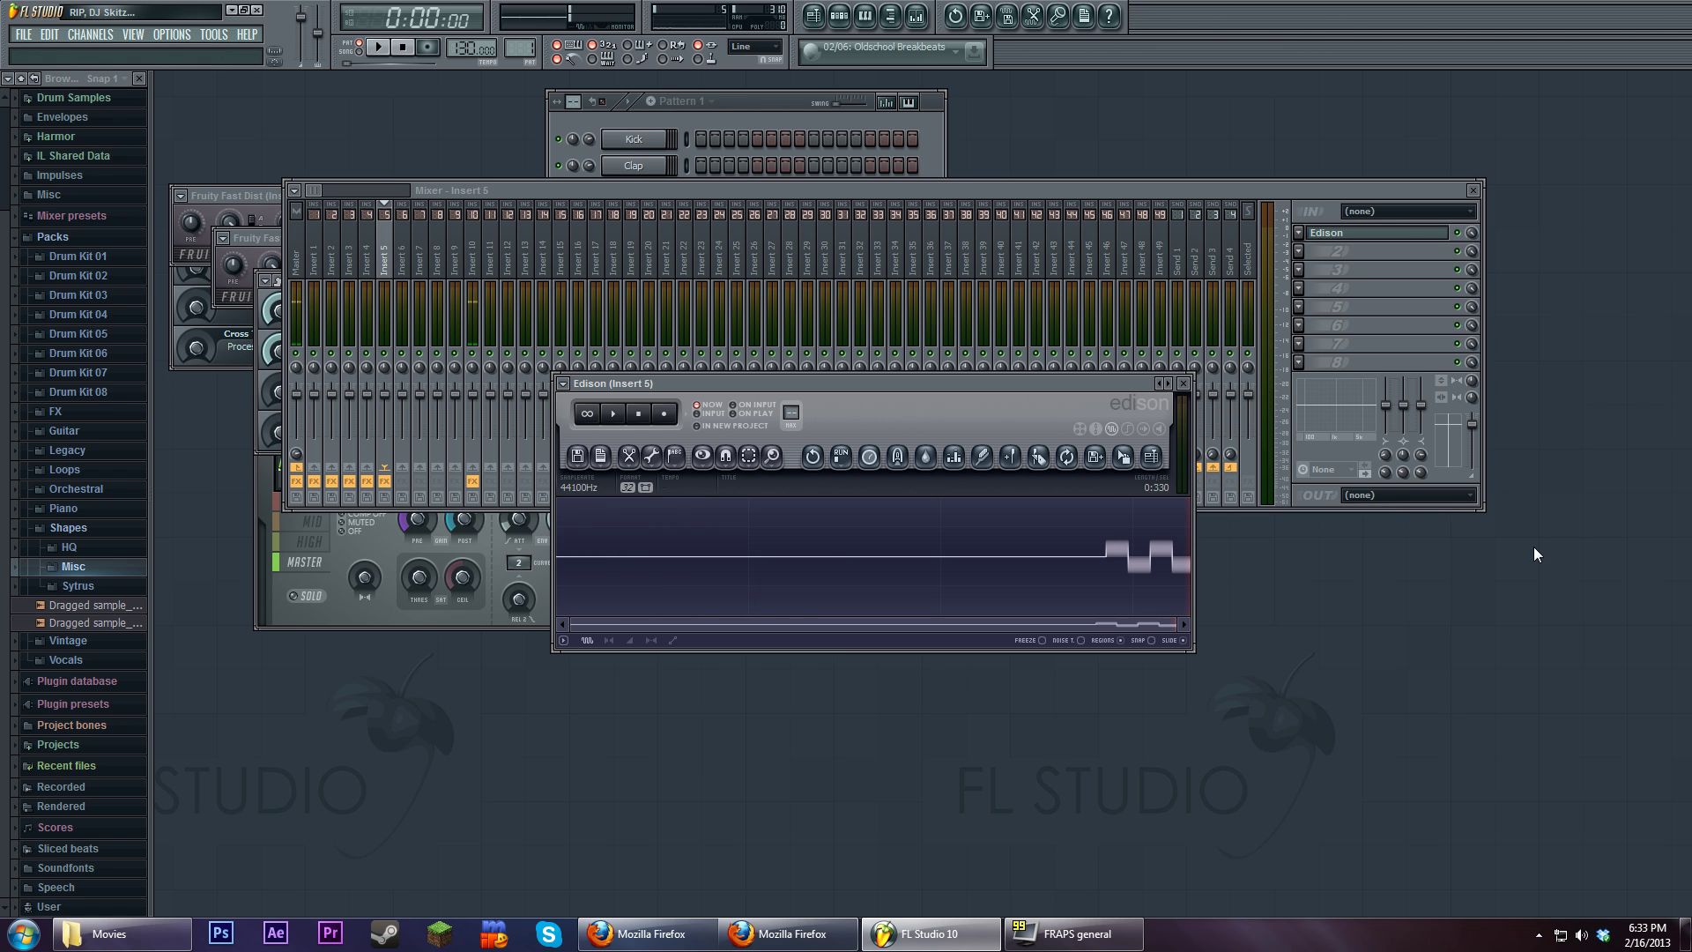
{"action": "left_click_drag", "start_coordinate": [573, 627], "coordinate": [1040, 626]}
{"action": "left_click_drag", "start_coordinate": [781, 555], "coordinate": [149, 585]}
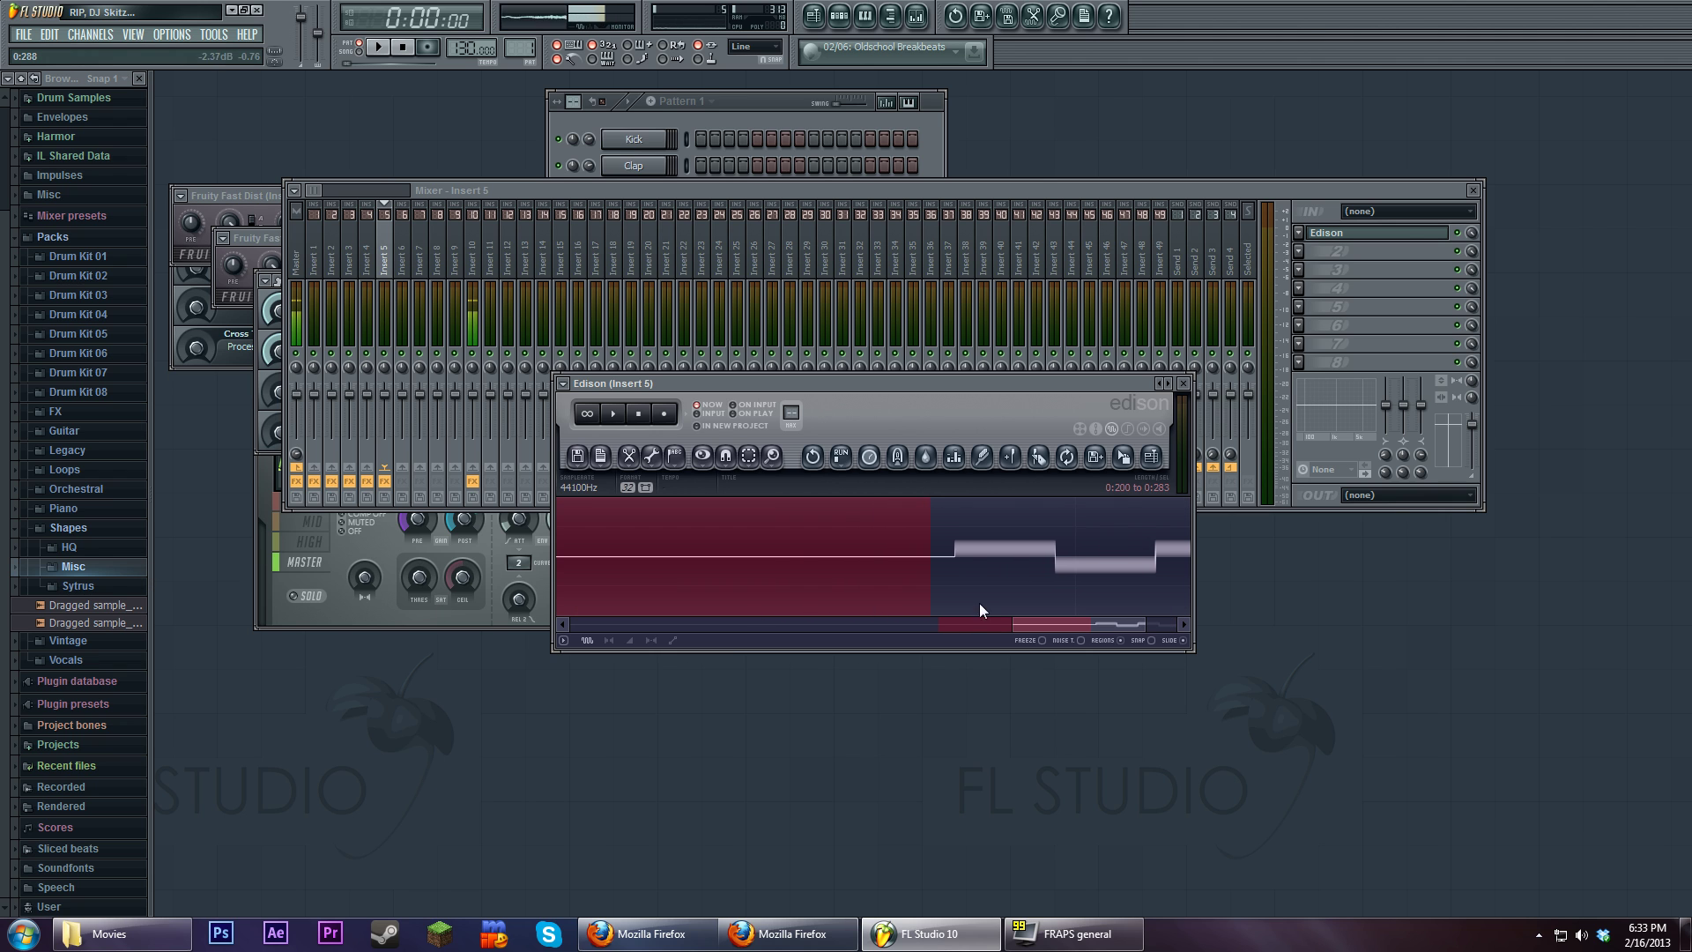
{"action": "left_click_drag", "start_coordinate": [1010, 626], "coordinate": [384, 604]}
{"action": "left_click_drag", "start_coordinate": [962, 568], "coordinate": [267, 548]}
{"action": "key", "text": "Delete"}
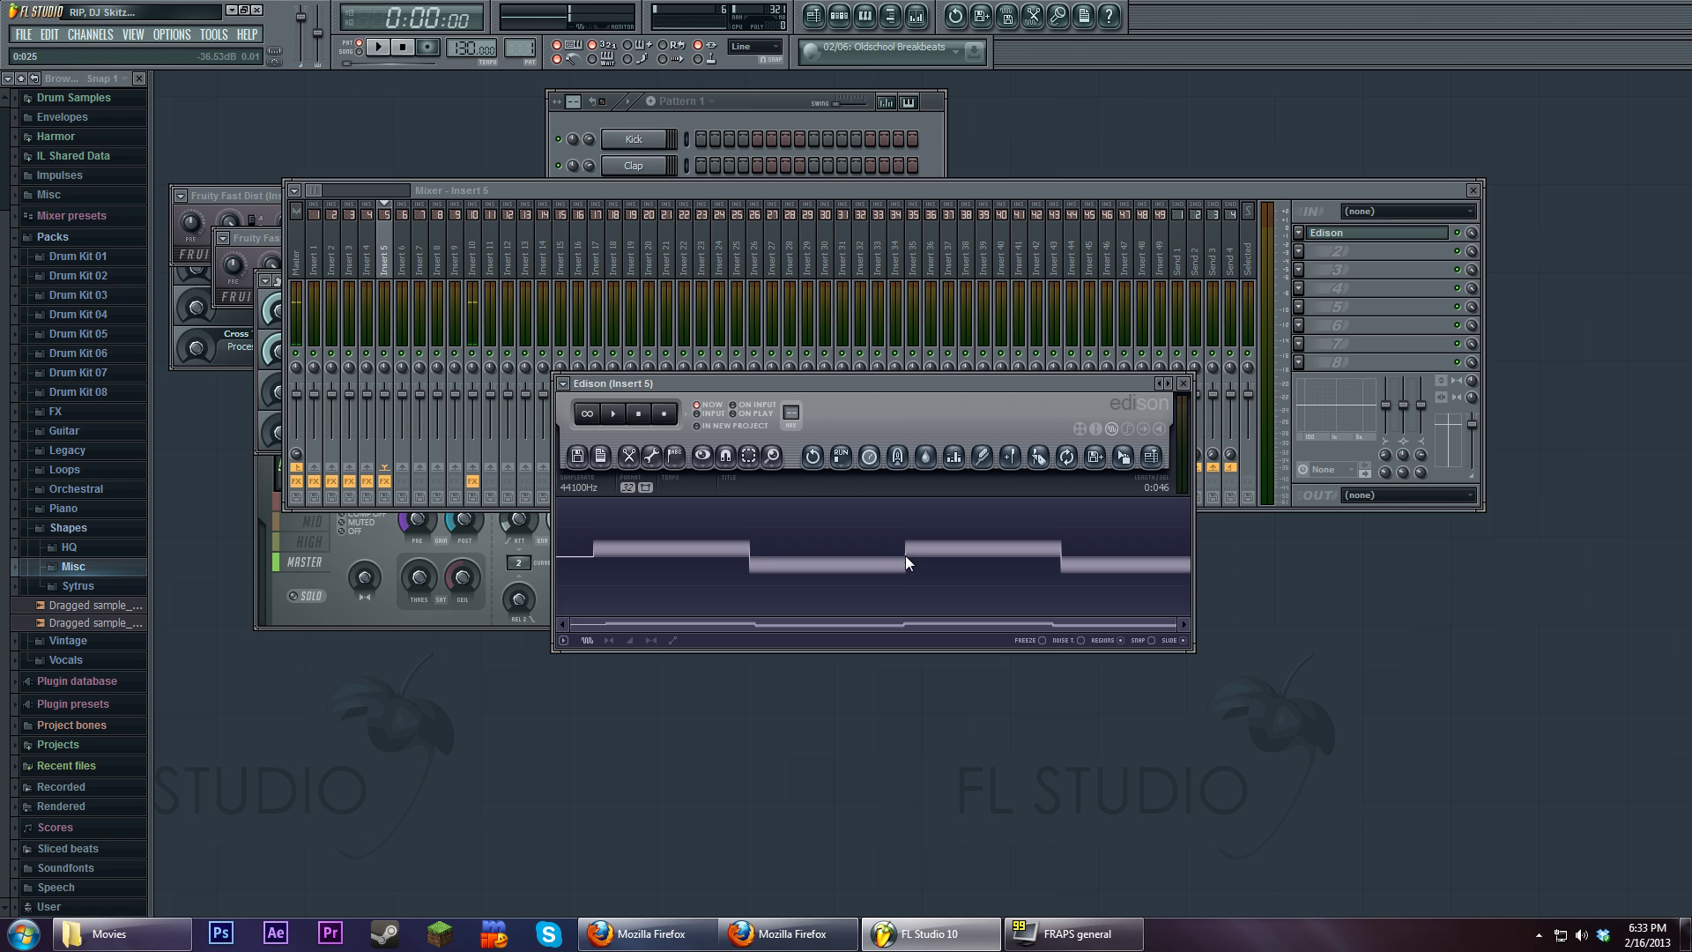
Trim the clip to a single square-wave cycle and check it with looped playback
{"action": "left_click_drag", "start_coordinate": [906, 555], "coordinate": [1438, 561]}
{"action": "key", "text": "Delete"}
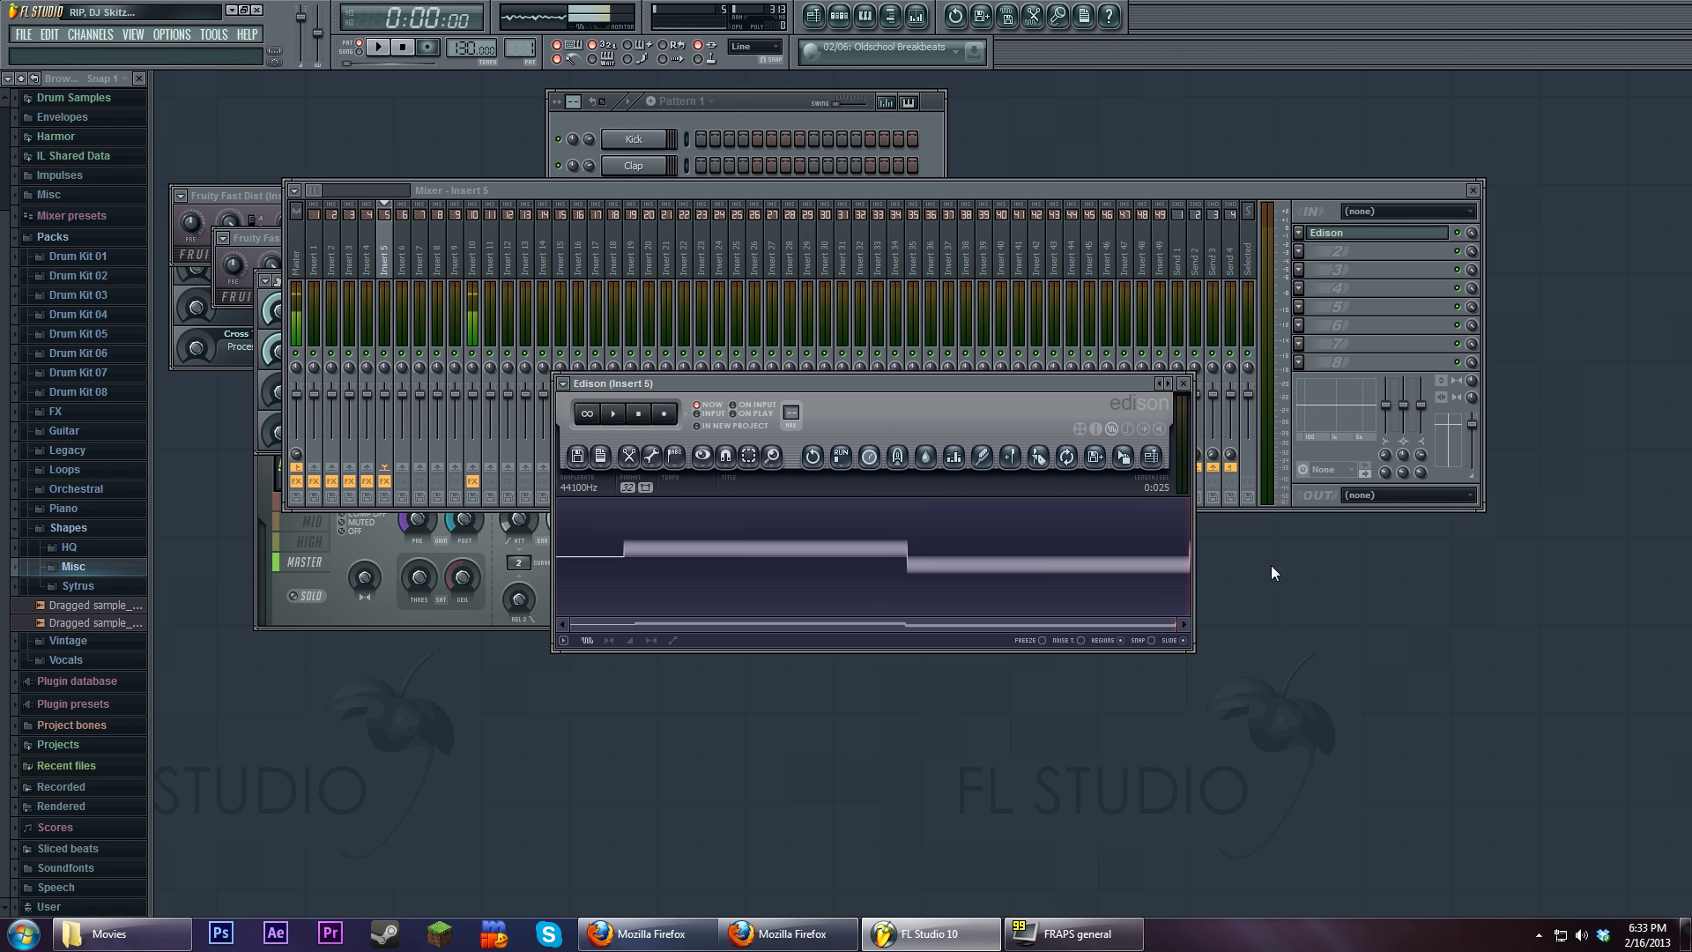
{"action": "left_click_drag", "start_coordinate": [624, 555], "coordinate": [482, 564]}
{"action": "key", "text": "Delete"}
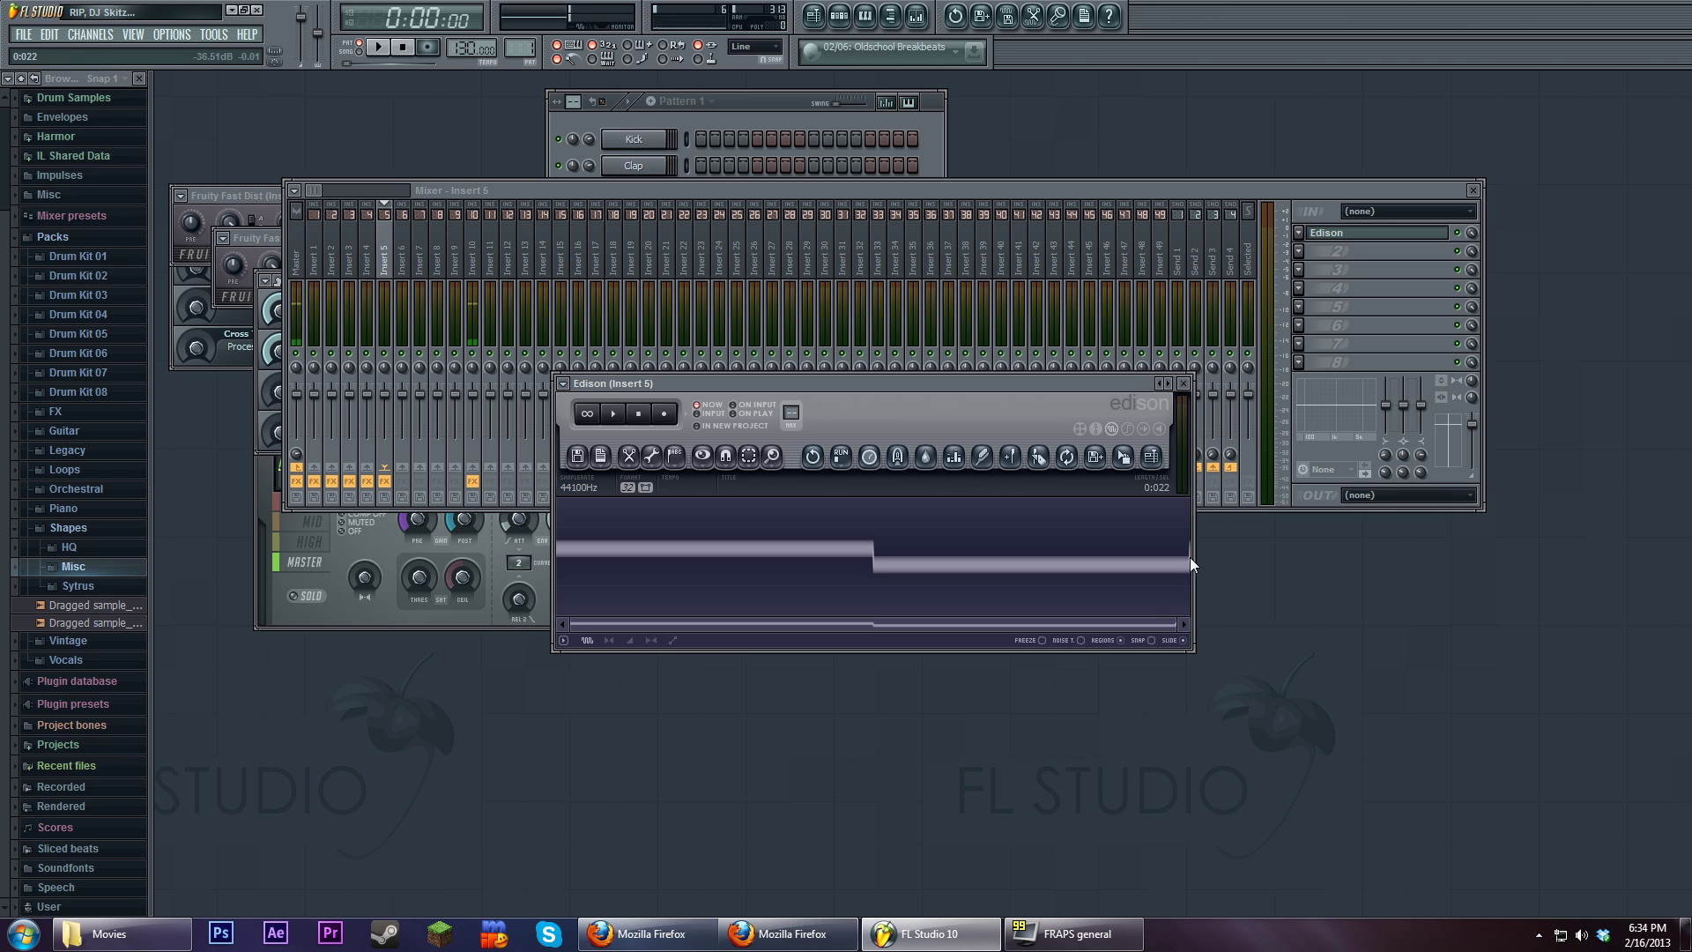
{"action": "left_click", "coordinate": [592, 414]}
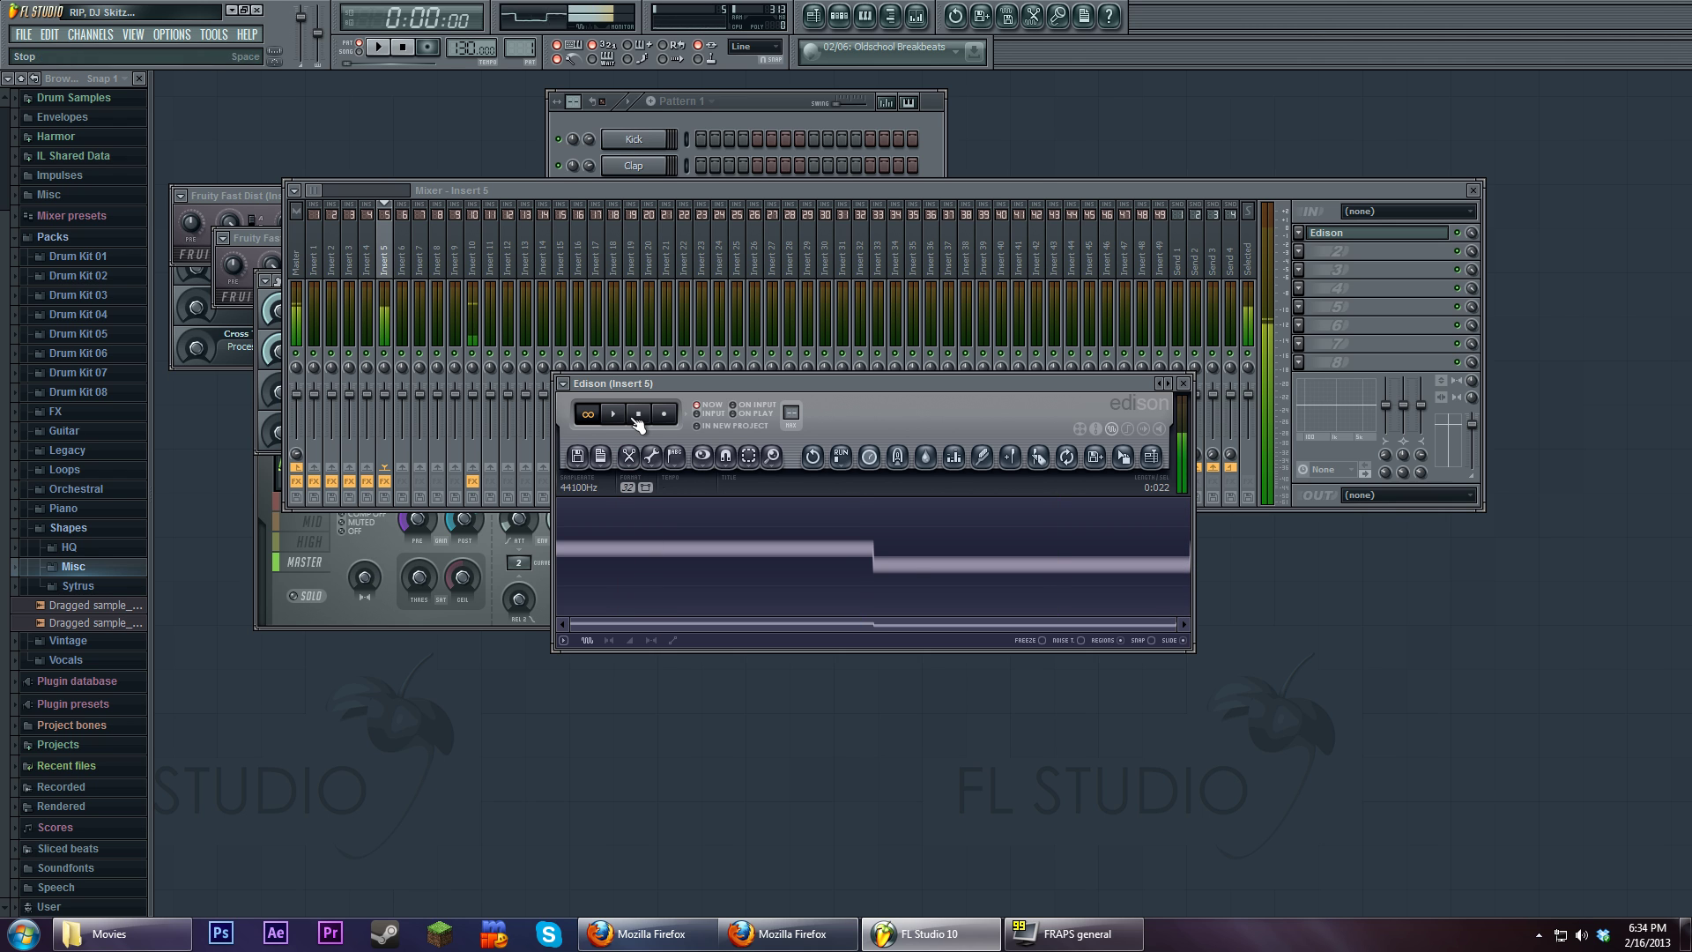
{"action": "left_click", "coordinate": [637, 413]}
Title the sample "squarewave", save it into the Shapes folder of the Packs browser, and select it there
{"action": "left_click_drag", "start_coordinate": [867, 389], "coordinate": [878, 395]}
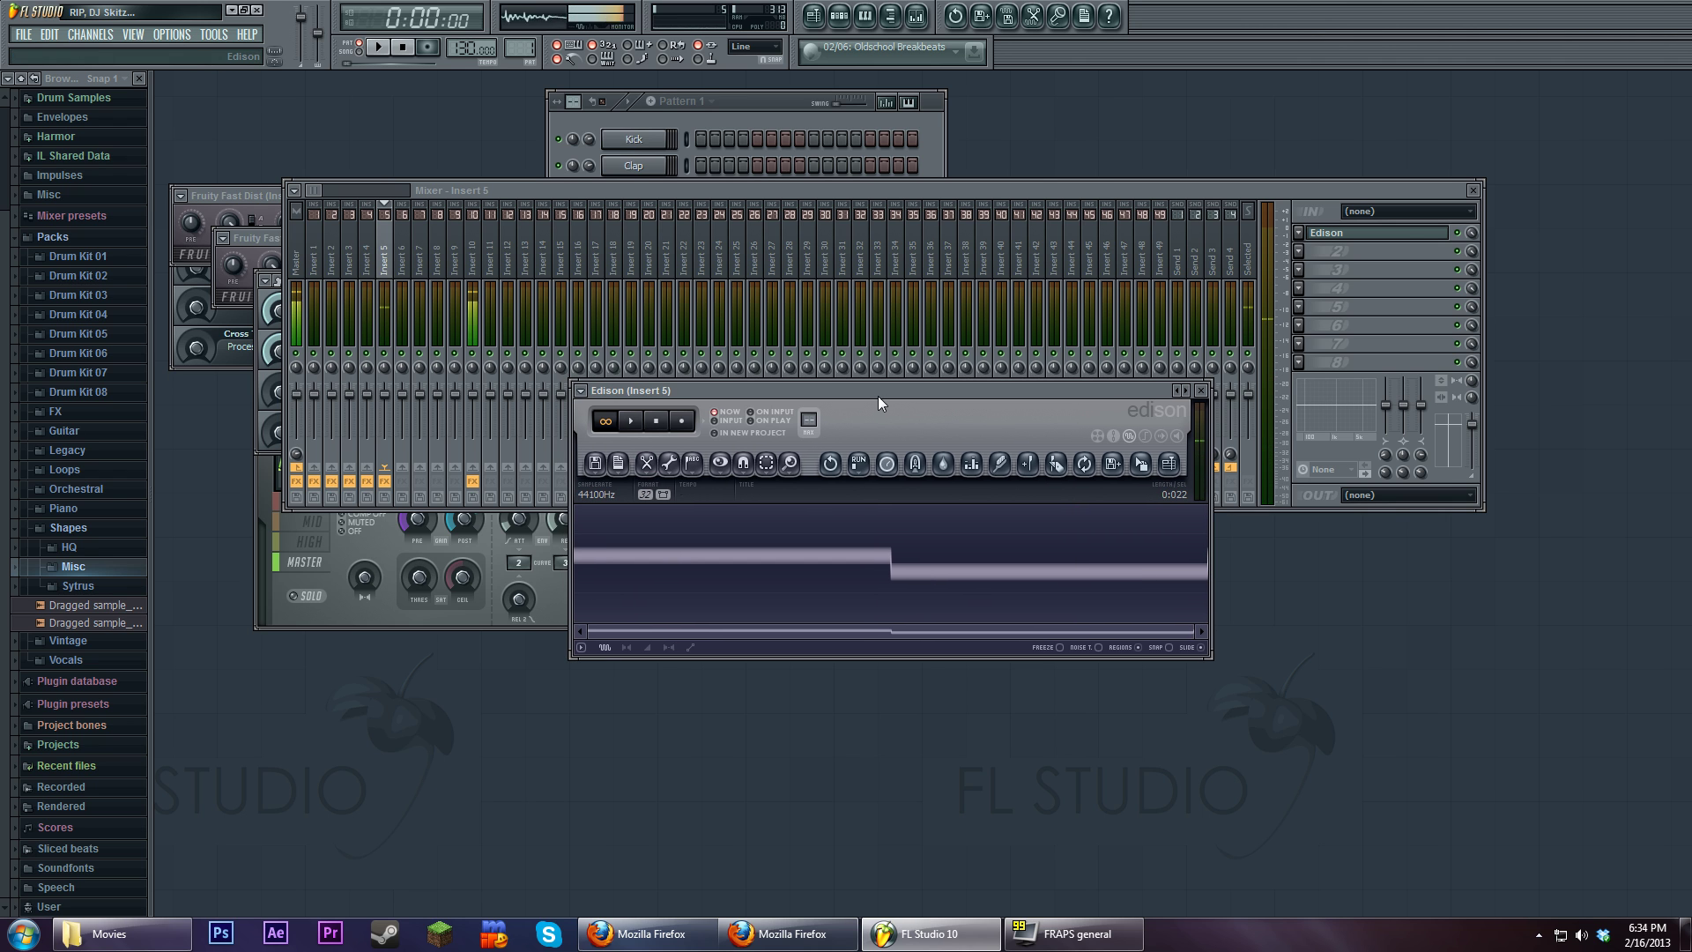
{"action": "left_click", "coordinate": [880, 487]}
{"action": "type", "text": "squarewave"}
{"action": "key", "text": "Return"}
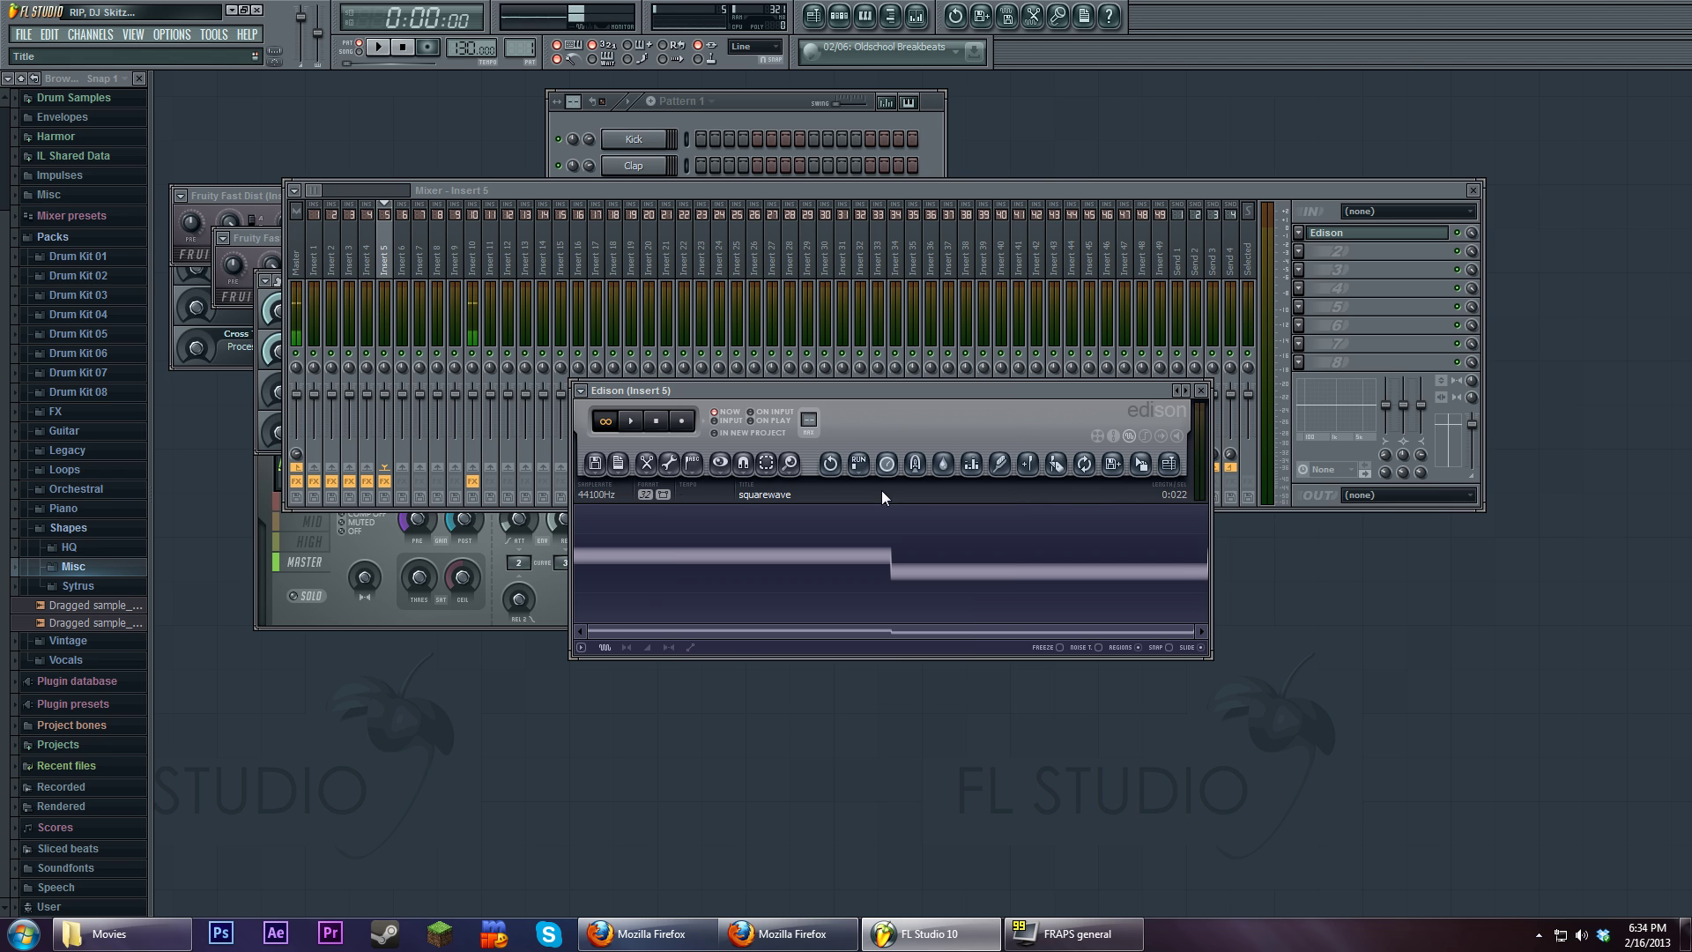
{"action": "left_click_drag", "start_coordinate": [1142, 463], "coordinate": [88, 526]}
{"action": "left_click", "coordinate": [79, 661]}
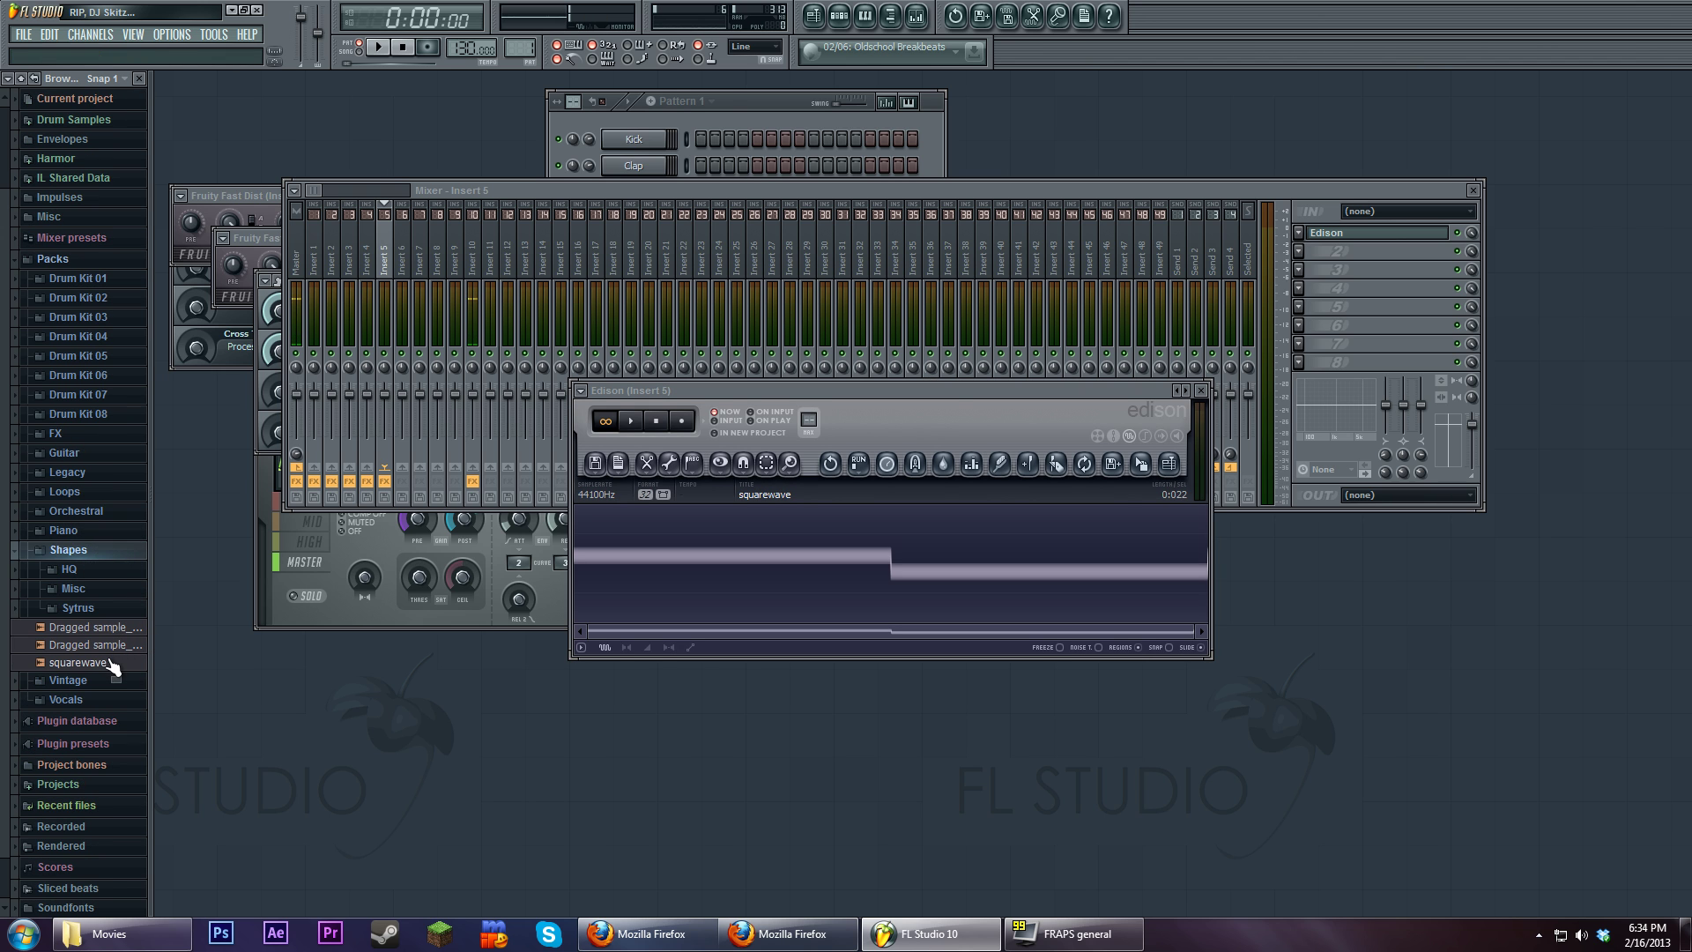
Open the 3xOsc #2 channel settings and load the squarewave sample from the Shapes folder as its sample
{"action": "left_click", "coordinate": [769, 91]}
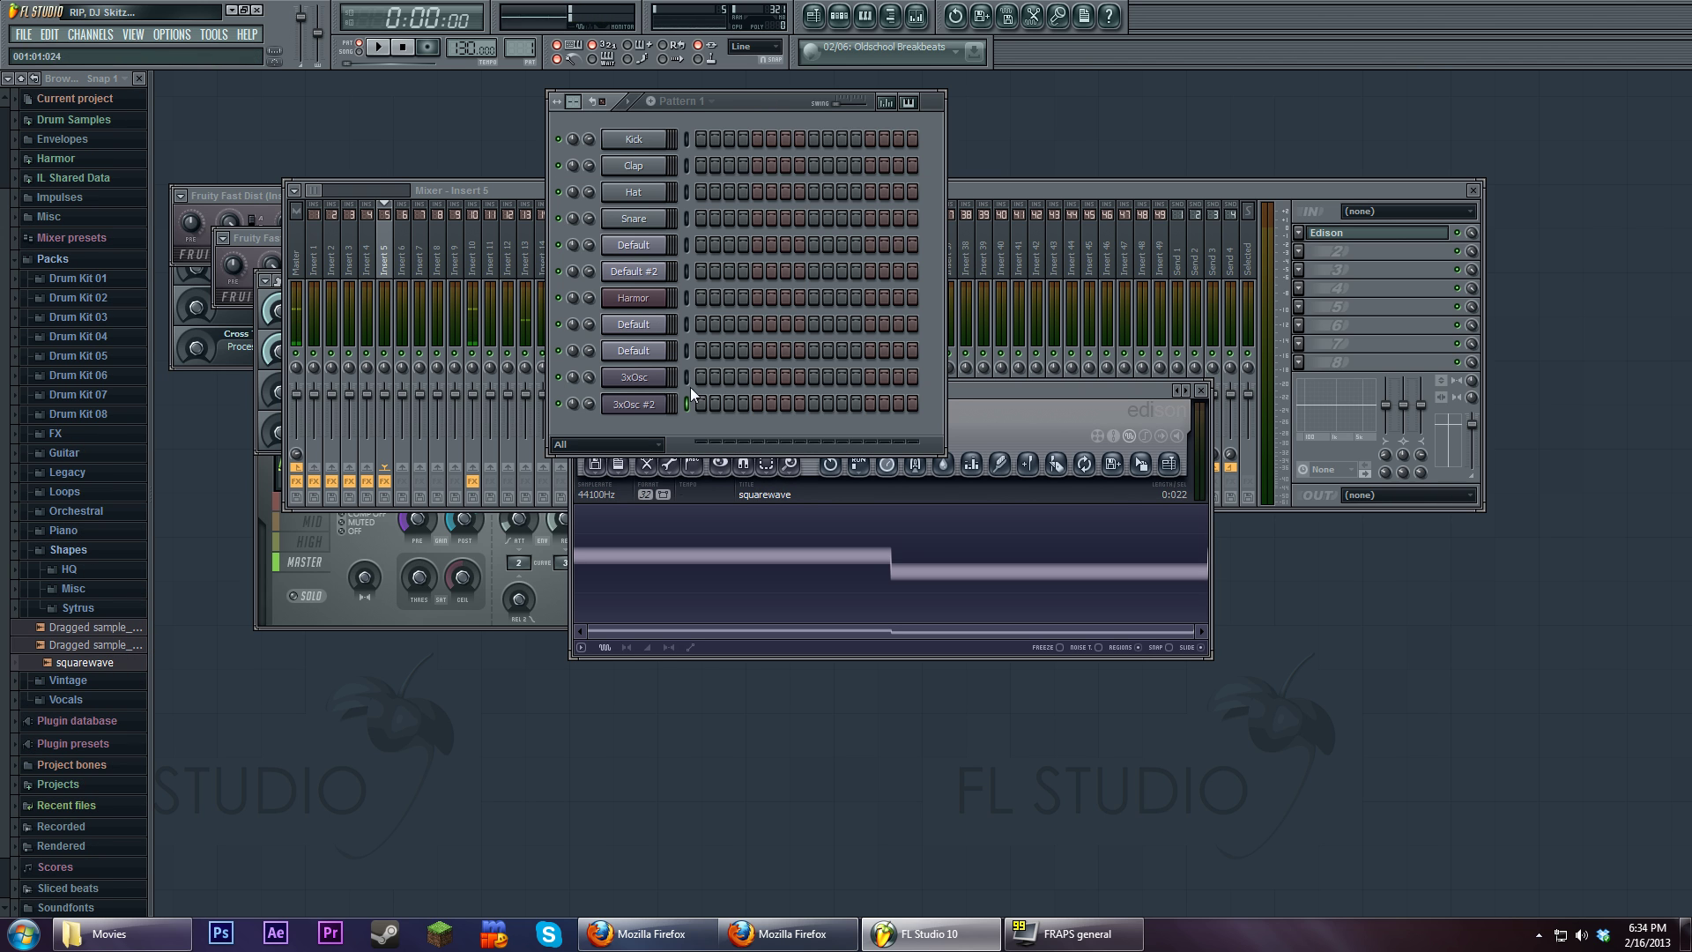
{"action": "left_click", "coordinate": [638, 407]}
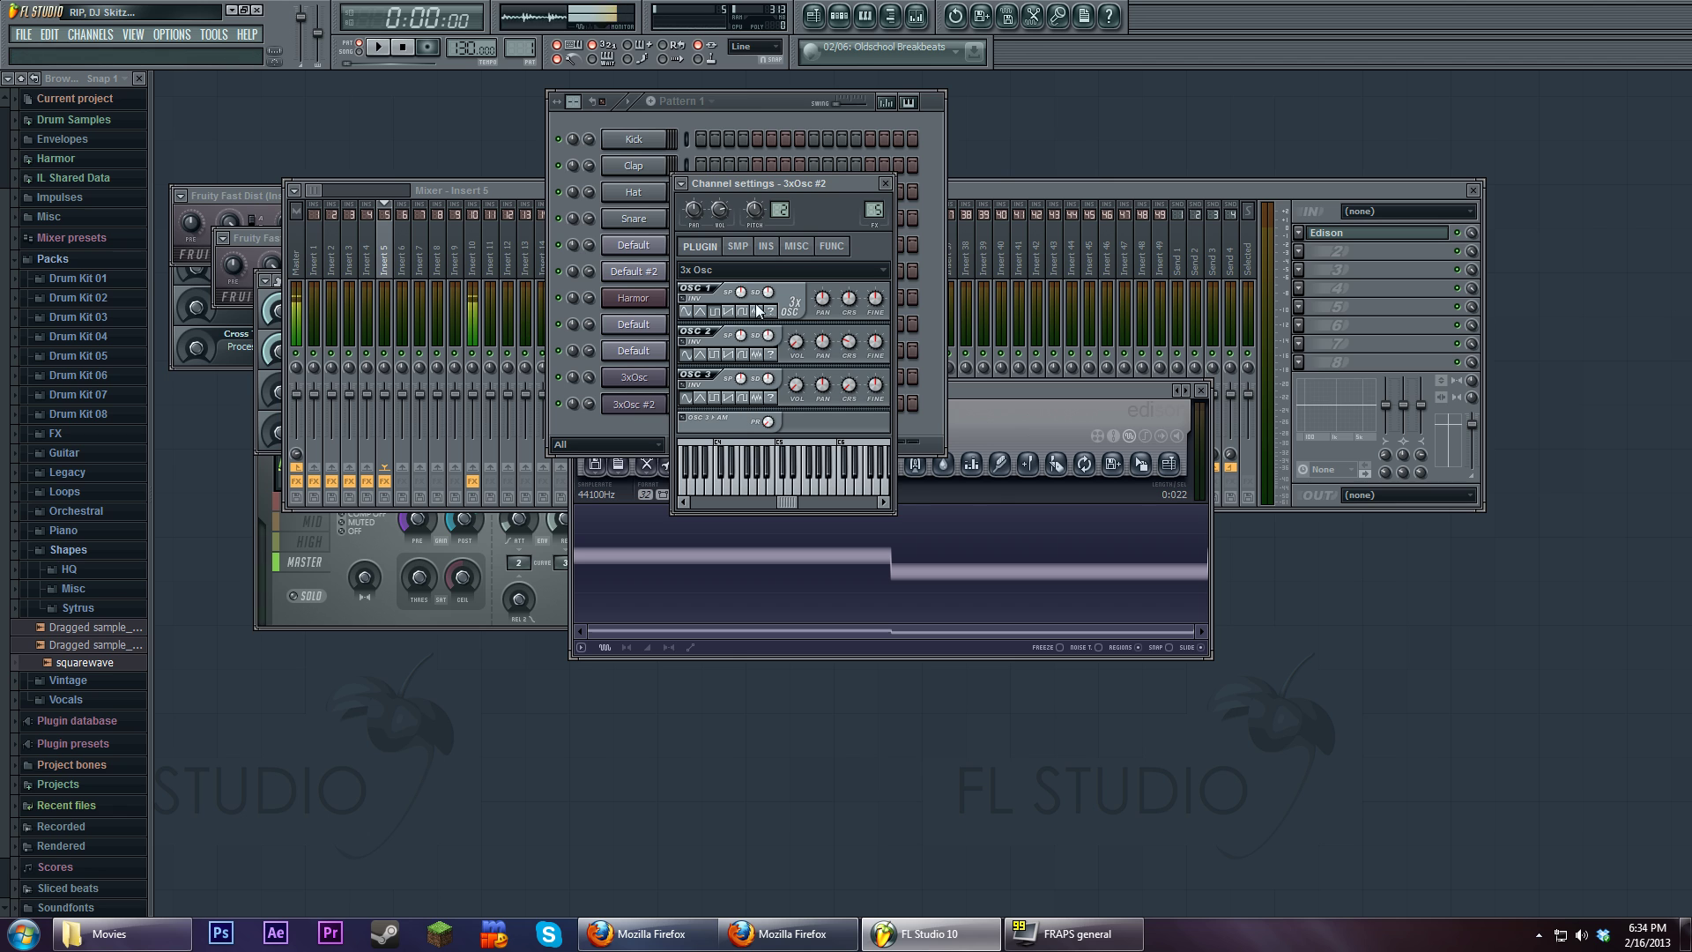
{"action": "left_click", "coordinate": [737, 247]}
{"action": "left_click", "coordinate": [700, 246]}
{"action": "left_click", "coordinate": [738, 247]}
{"action": "left_click_drag", "start_coordinate": [88, 672], "coordinate": [767, 590]}
{"action": "left_click", "coordinate": [765, 584]}
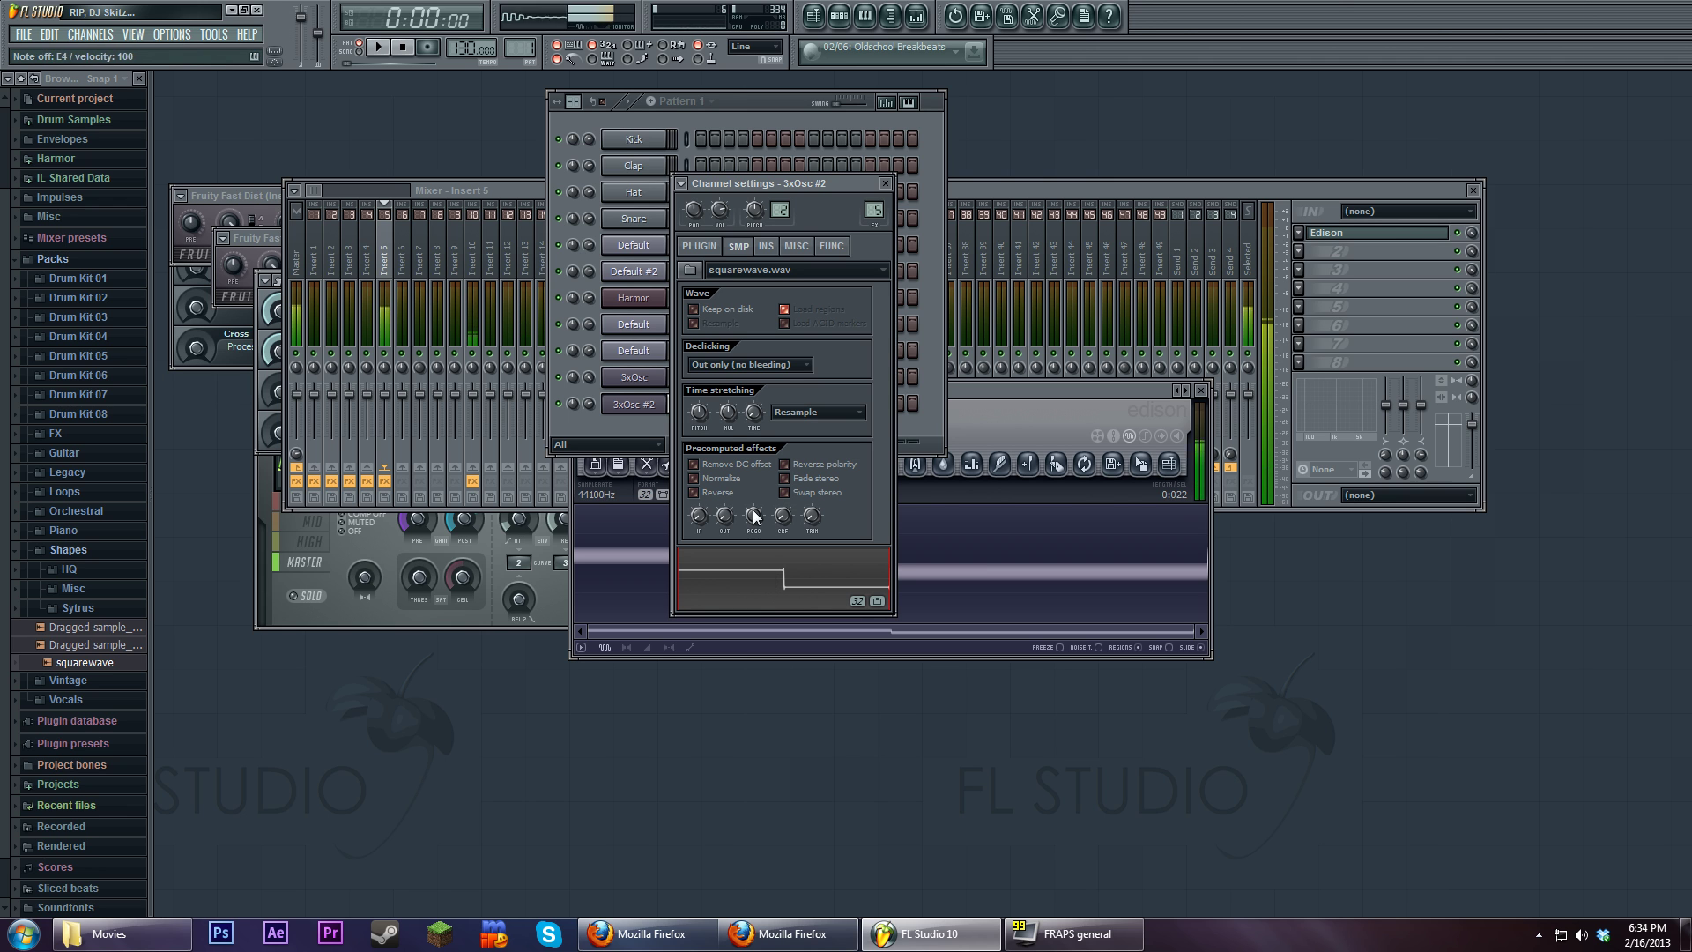
Return to 3xOsc #2's oscillator page and play several notes to audition the loaded square wave
{"action": "left_click", "coordinate": [700, 247]}
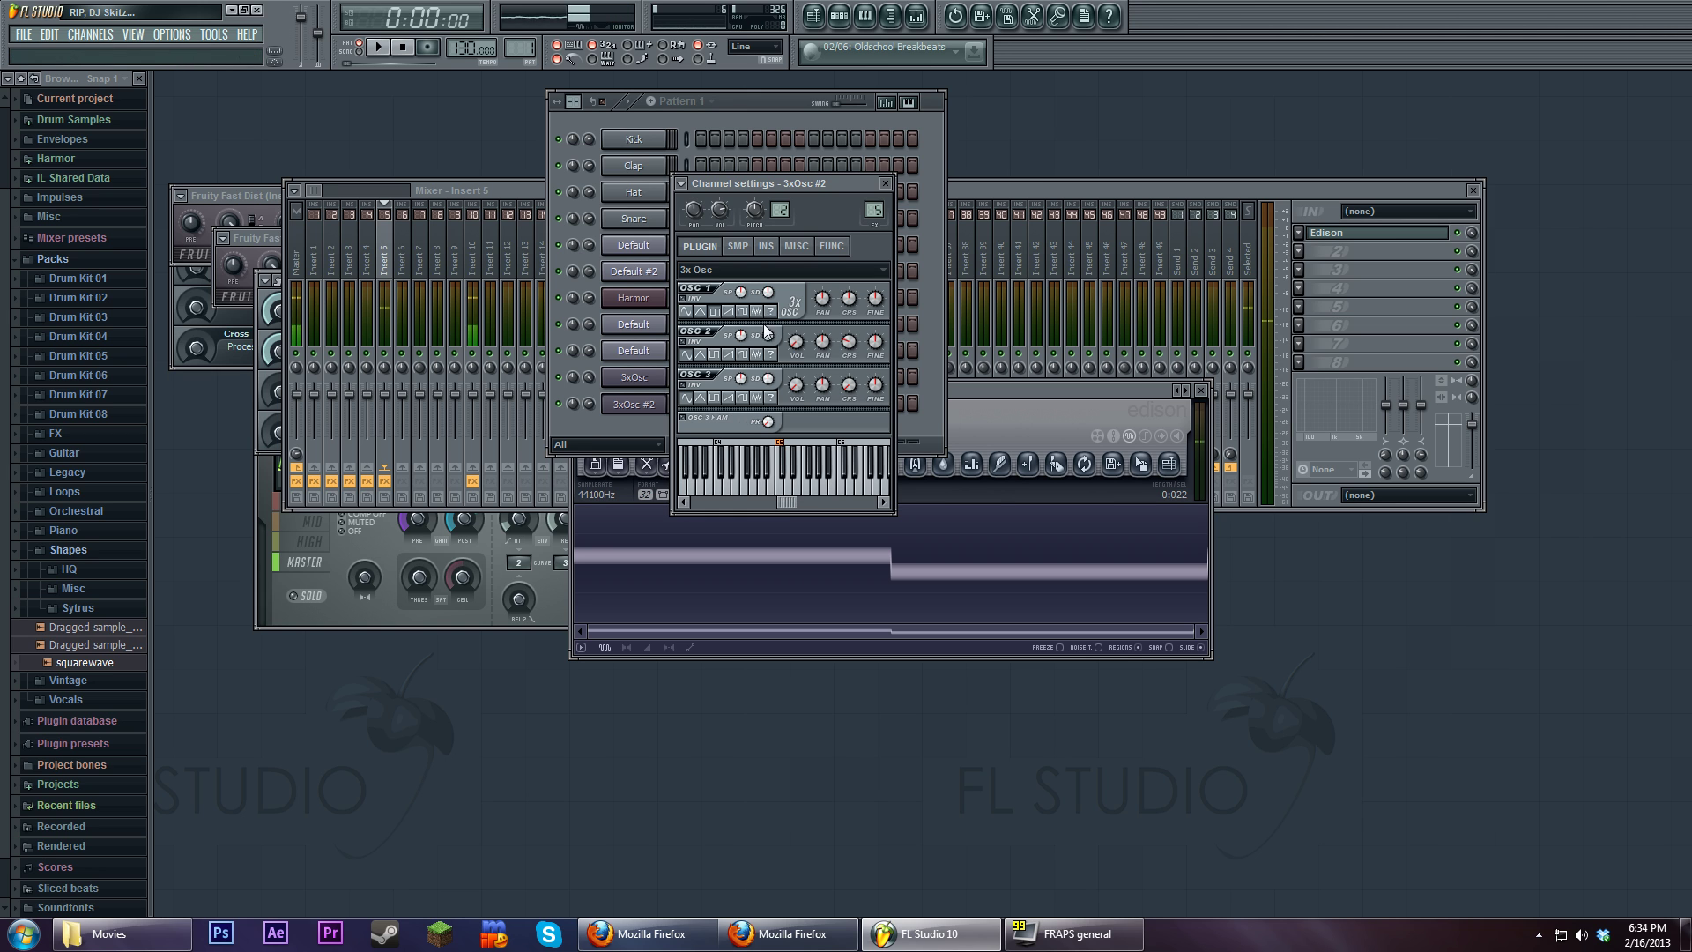
{"action": "key", "text": "z"}
{"action": "key", "text": "z"}
{"action": "key", "text": "v"}
{"action": "key", "text": "z"}
{"action": "key", "text": "c"}
Bring Edison forward and apply its Equalizer to the square wave, cutting only the lowest frequencies
{"action": "left_click", "coordinate": [981, 401]}
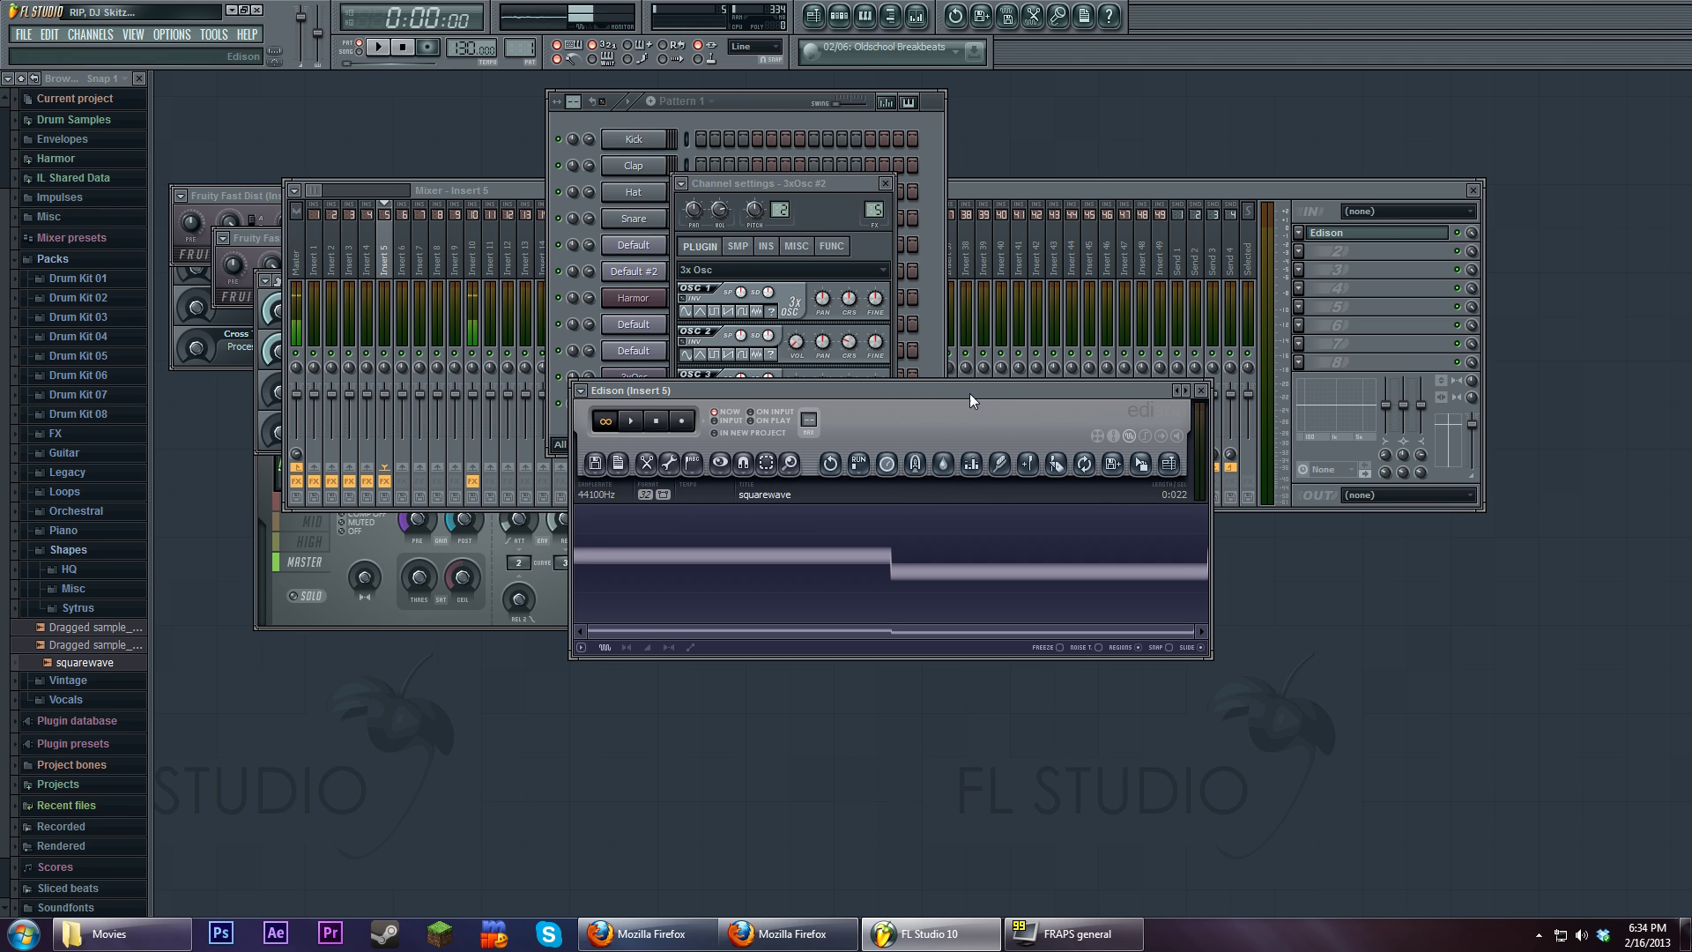
{"action": "left_click_drag", "start_coordinate": [975, 395], "coordinate": [969, 263]}
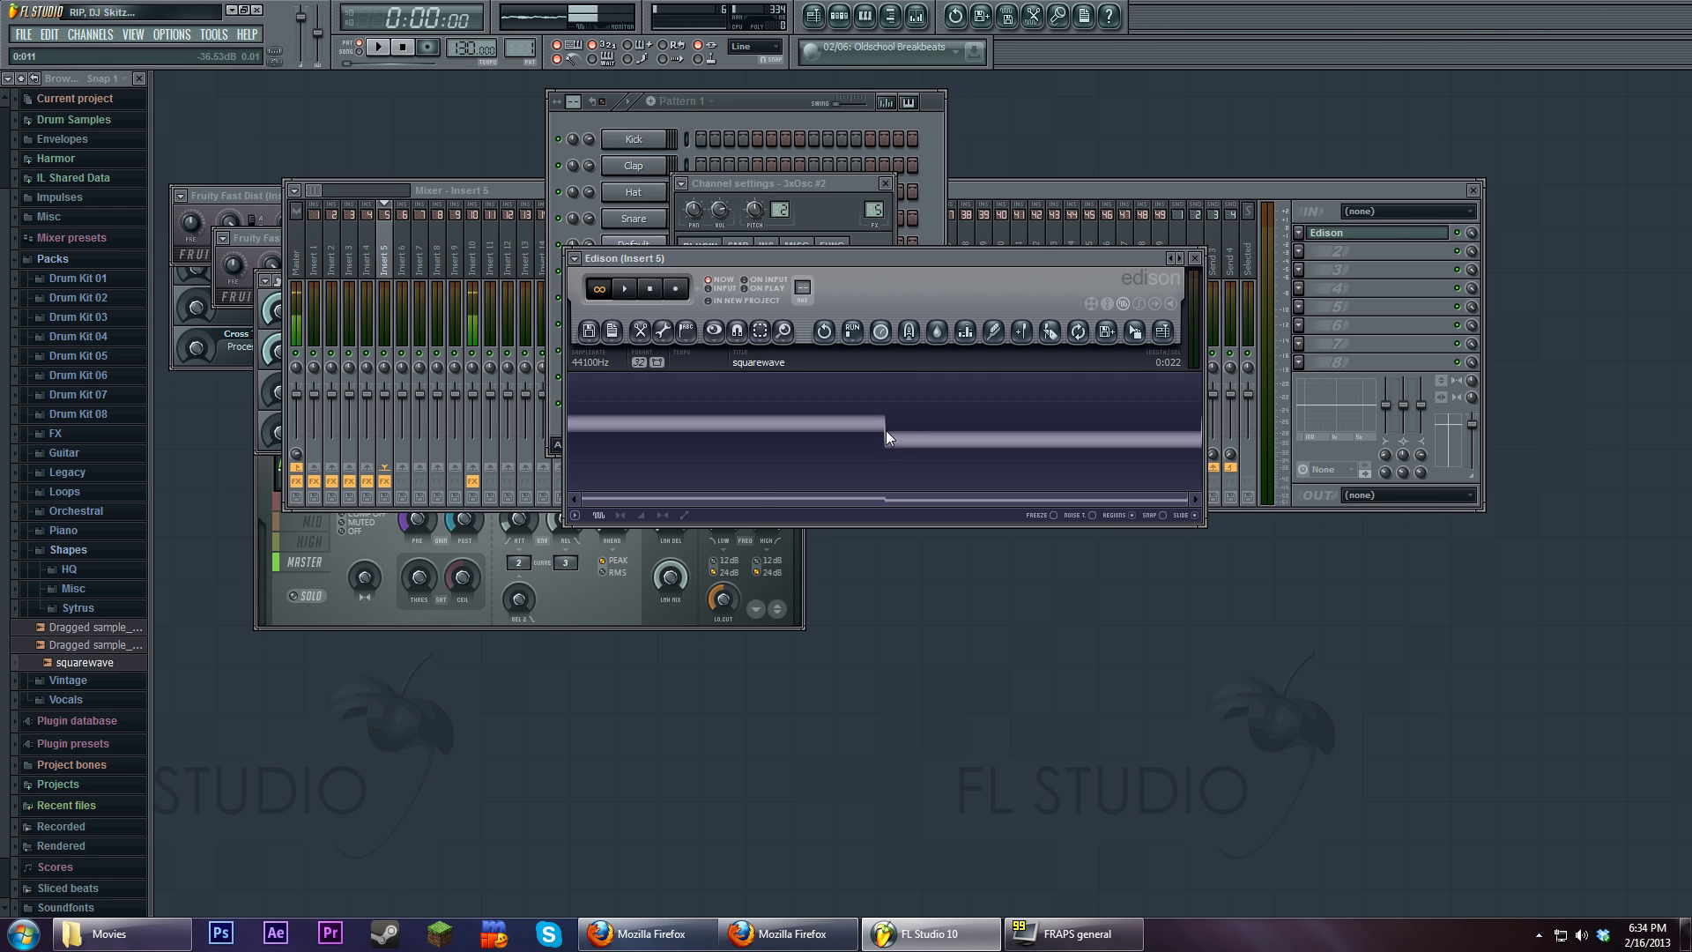
{"action": "right_click", "coordinate": [695, 432]}
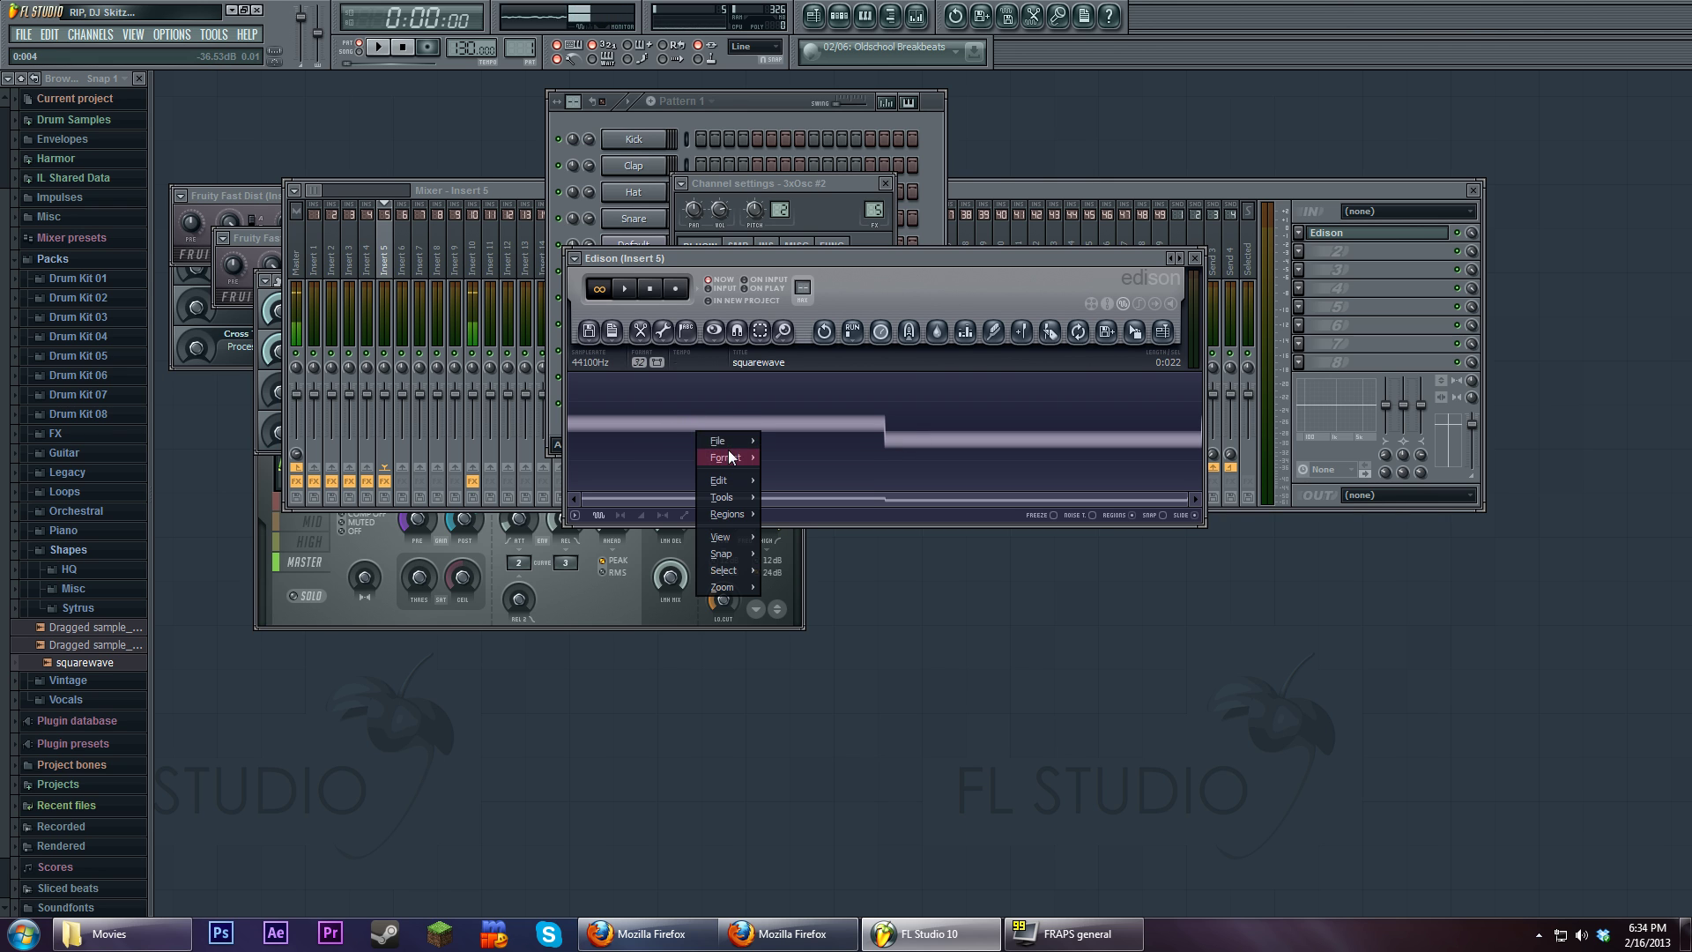
{"action": "mouse_move", "coordinate": [738, 497]}
{"action": "left_click", "coordinate": [1056, 559]}
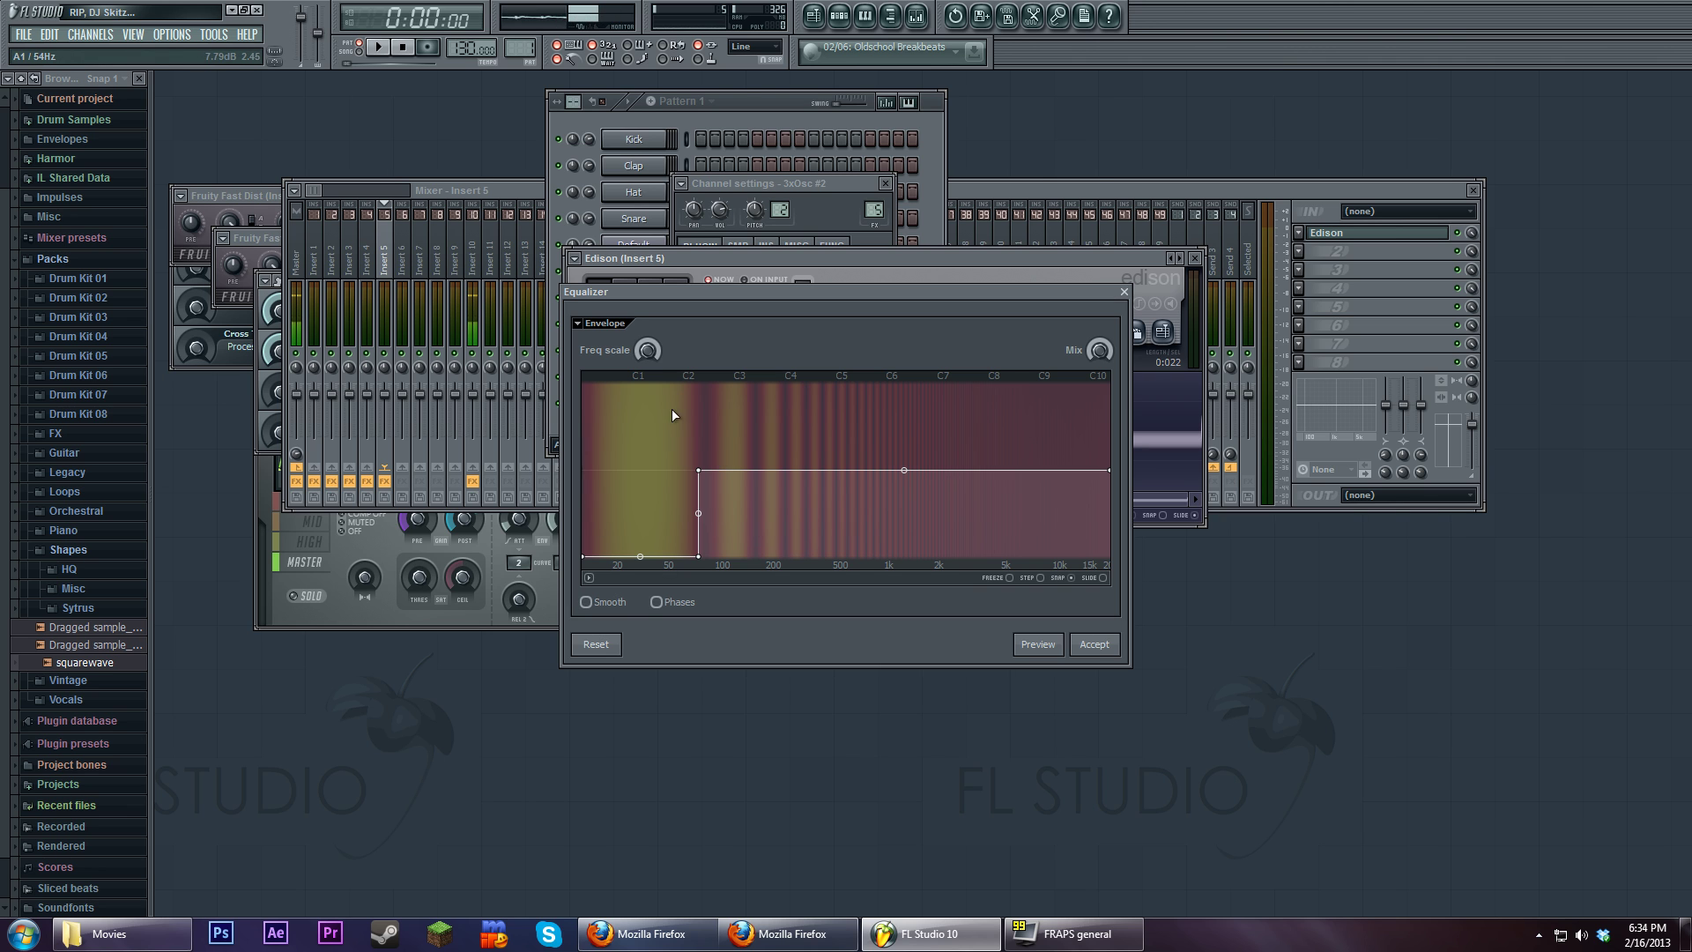
{"action": "left_click", "coordinate": [1092, 646]}
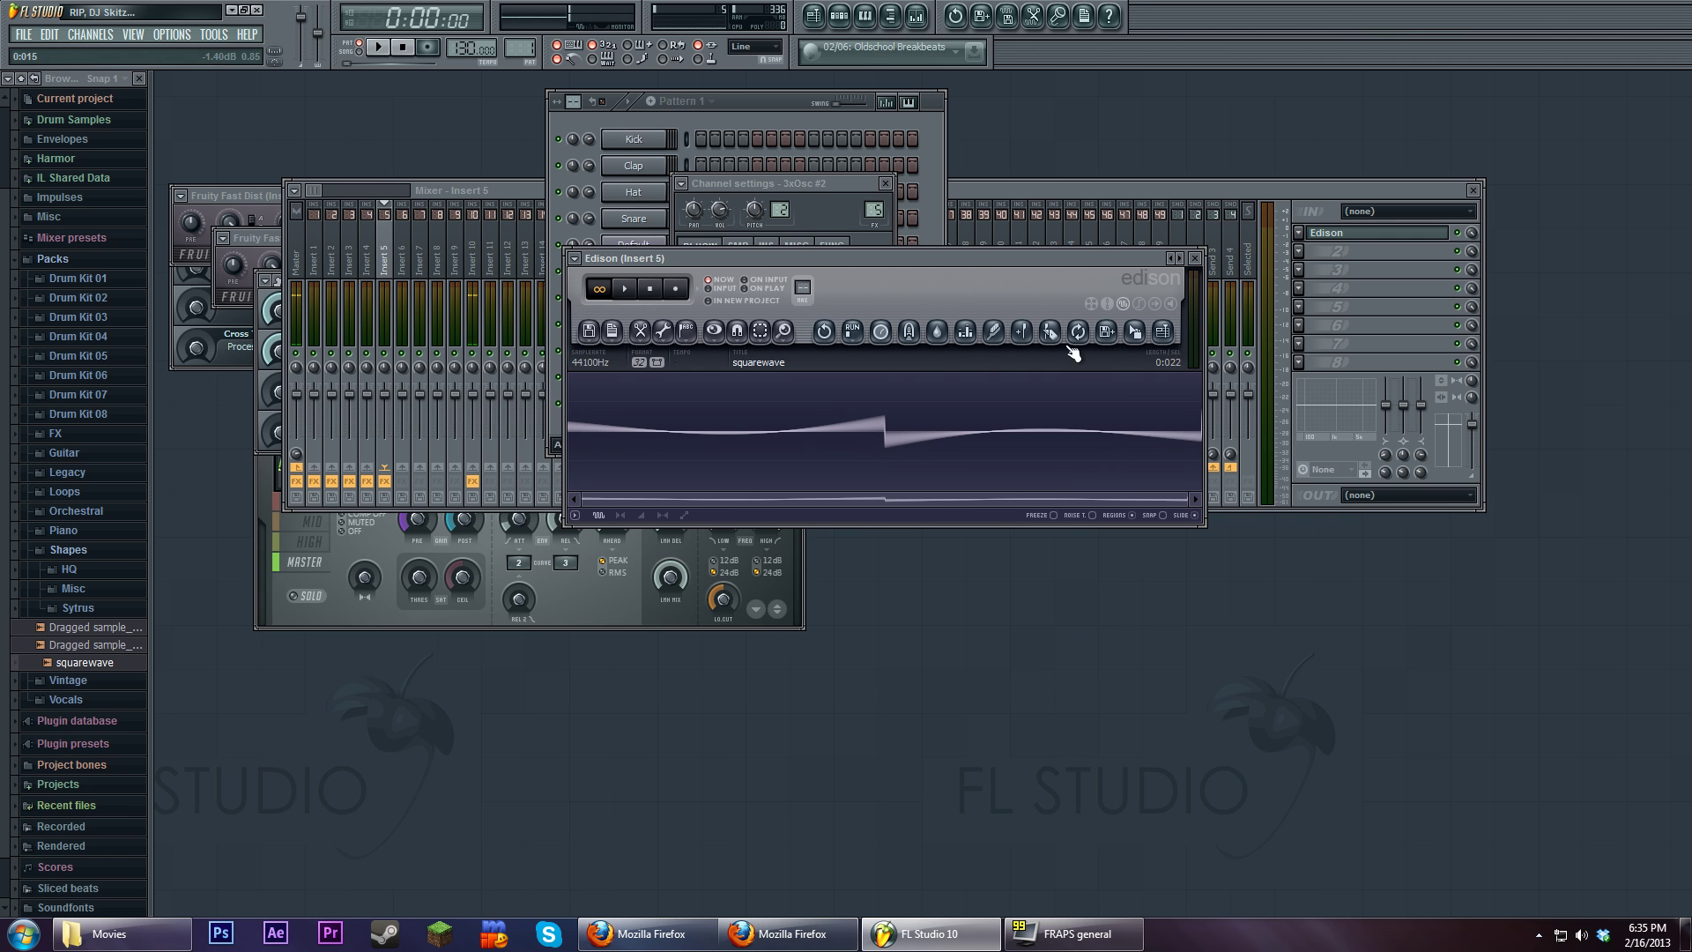
Save the equalized wave into the Shapes folder as squarewave_2 and load it as 3xOsc #2's sample
{"action": "left_click_drag", "start_coordinate": [1135, 334], "coordinate": [115, 661]}
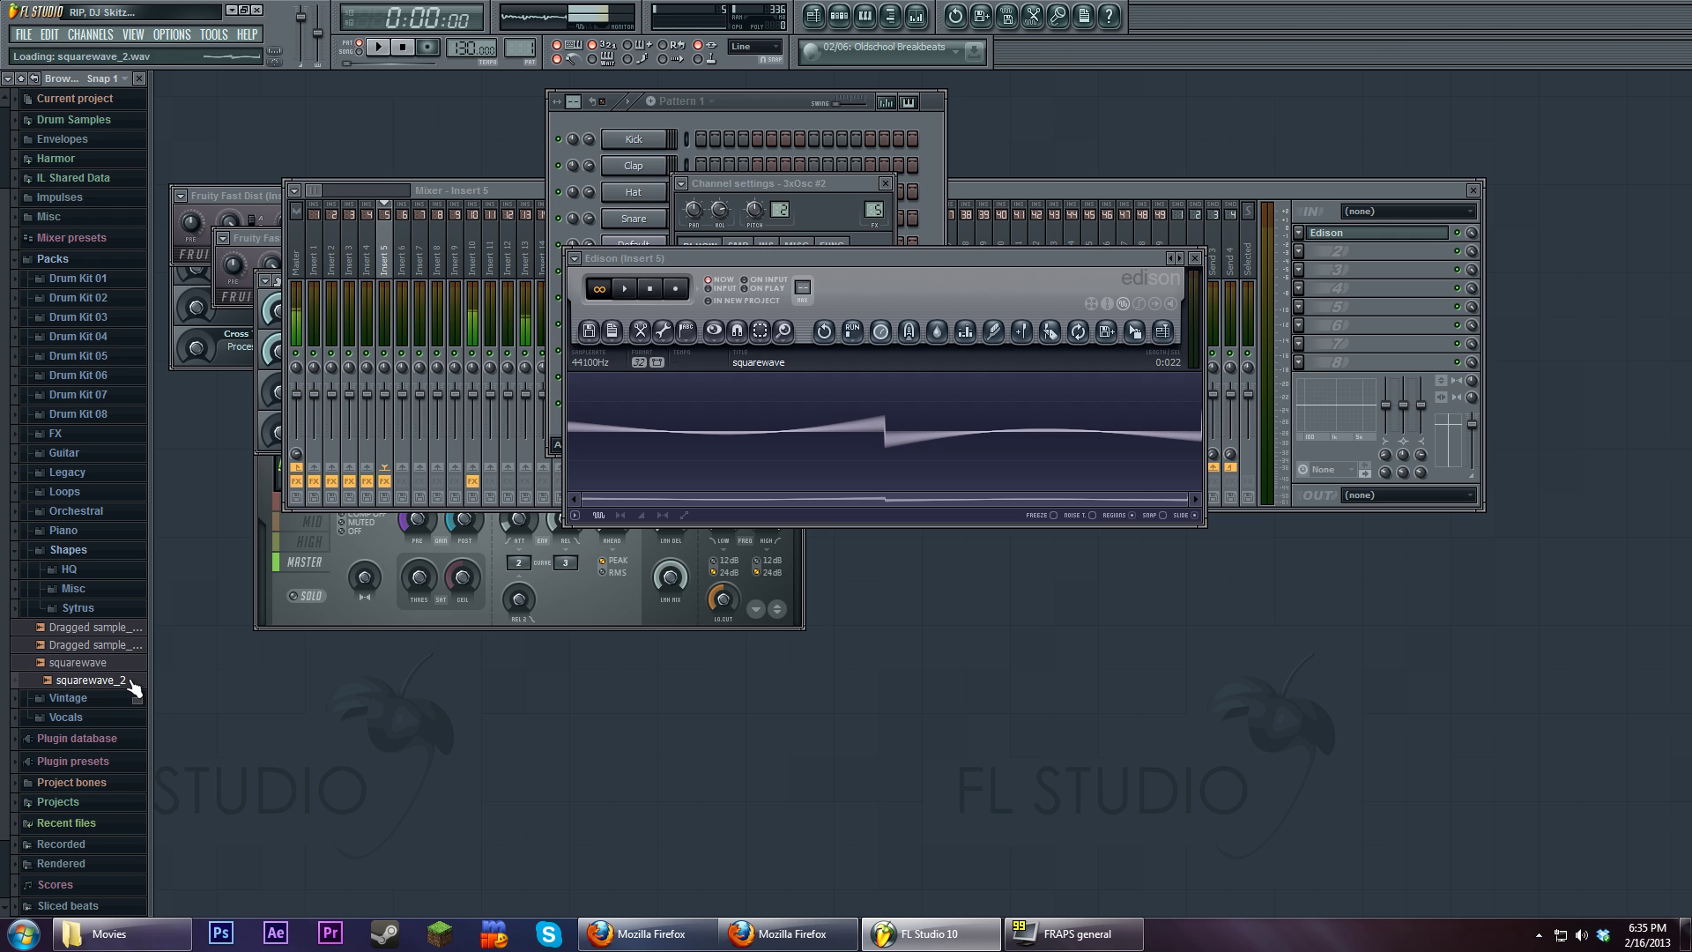
{"action": "left_click", "coordinate": [784, 235]}
{"action": "left_click", "coordinate": [733, 248]}
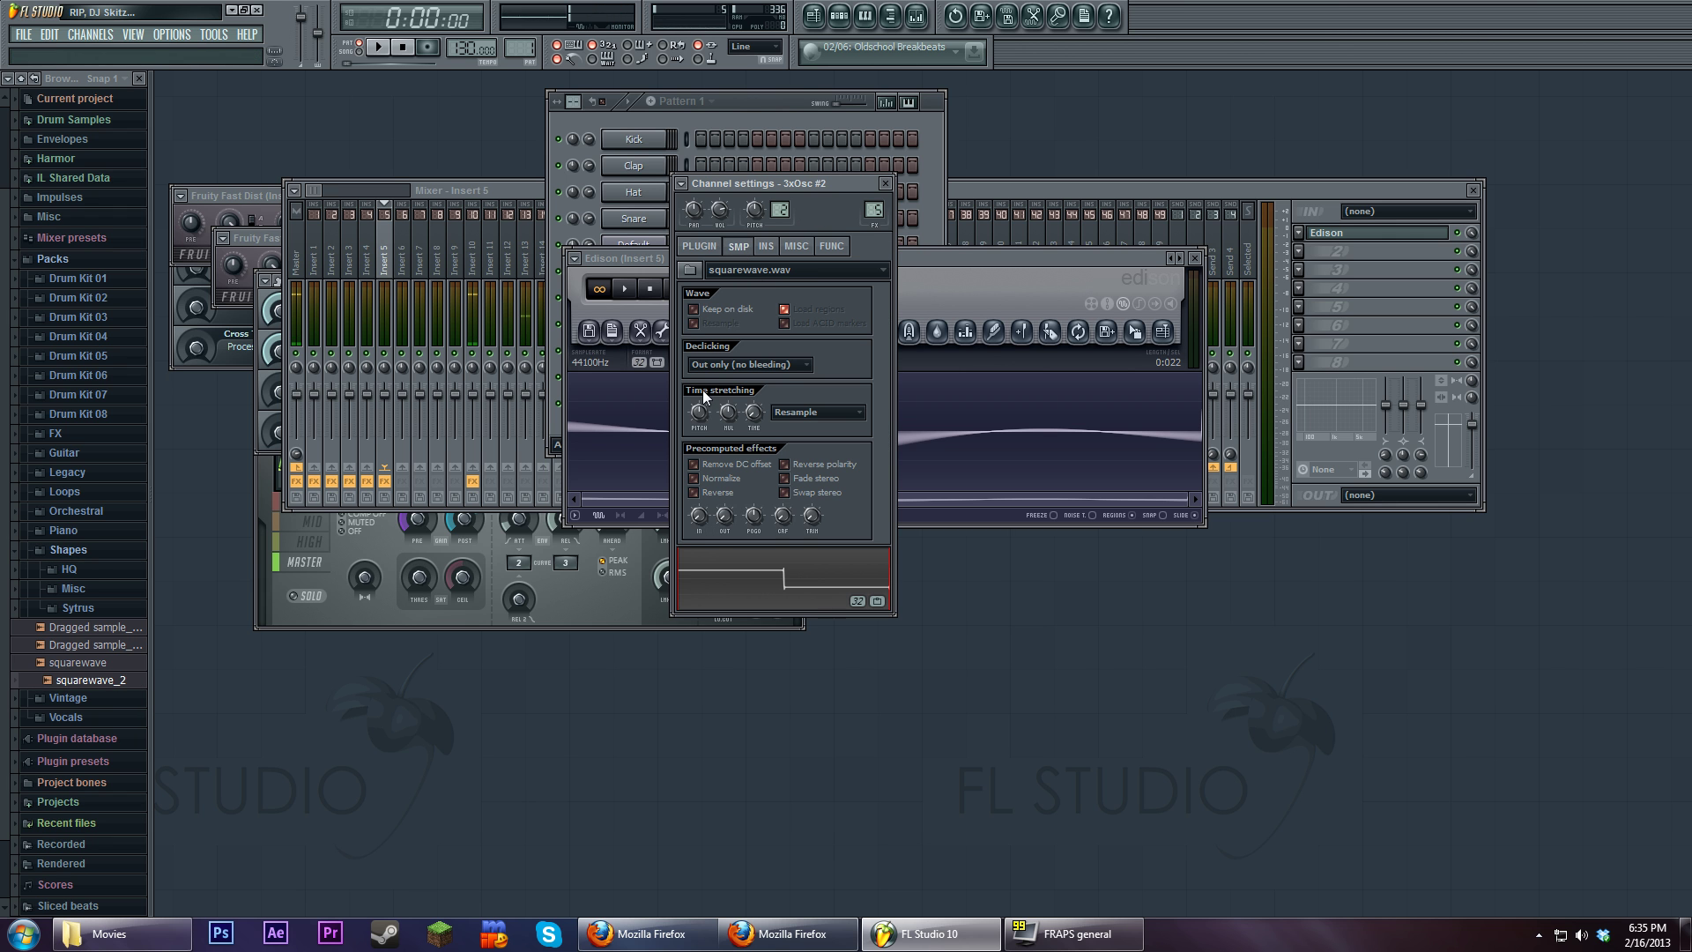
{"action": "left_click", "coordinate": [691, 270]}
{"action": "left_click", "coordinate": [604, 310]}
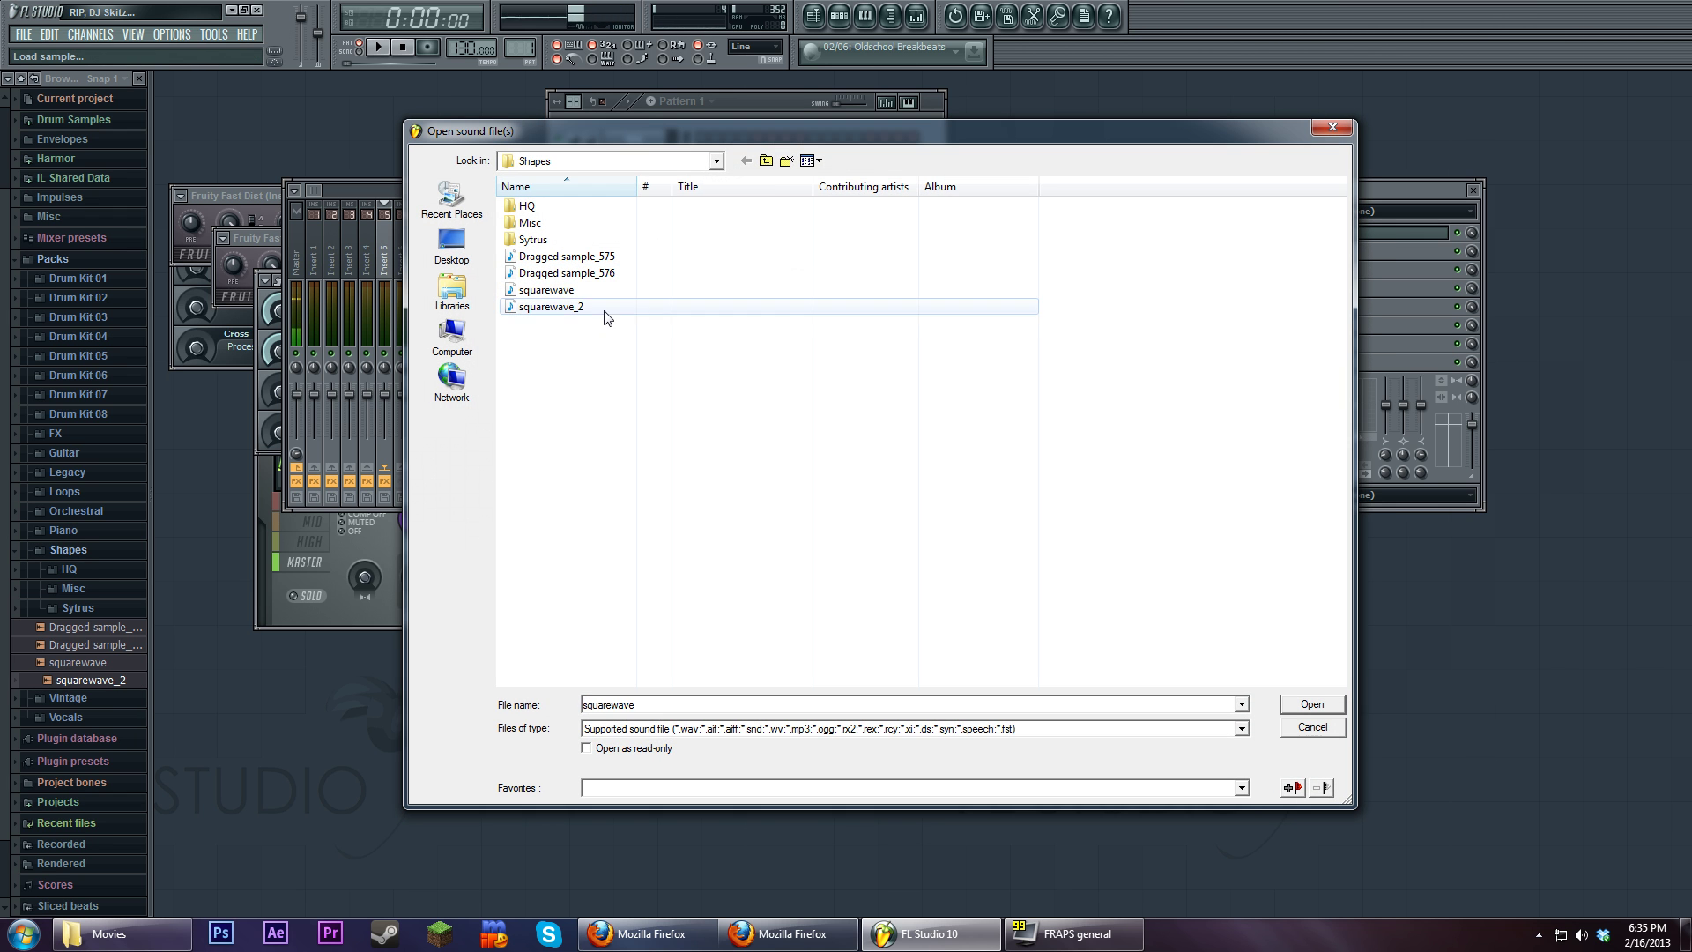
{"action": "double_click", "coordinate": [604, 310]}
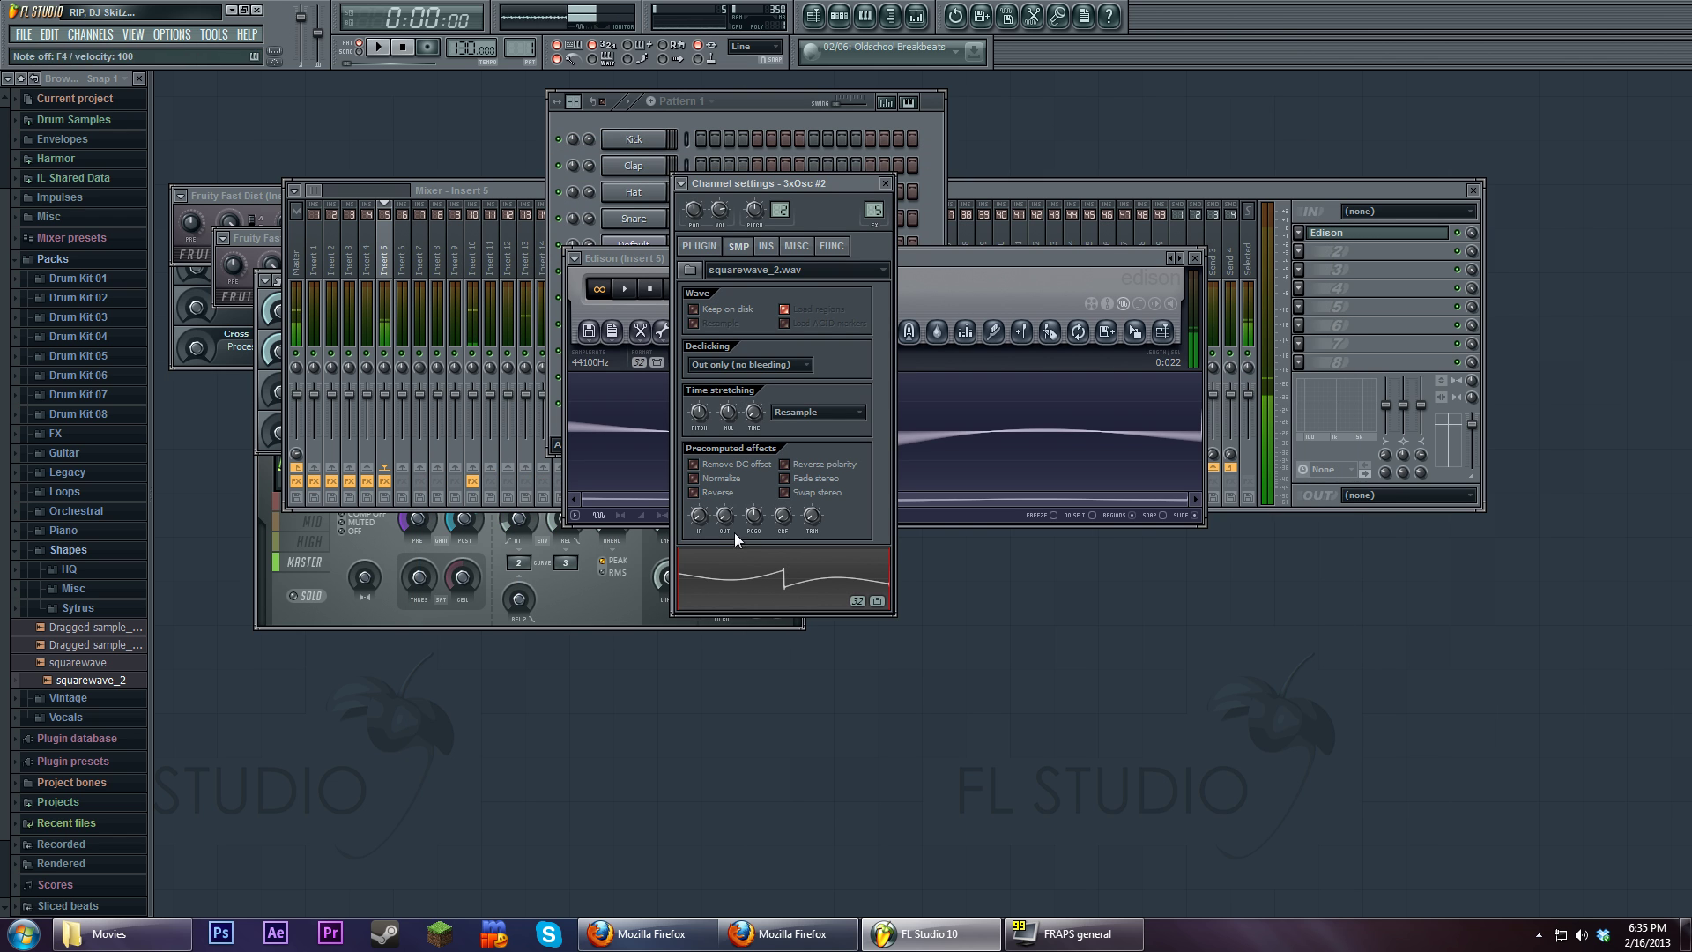
Audition squarewave_2 at high and low pitches on the 3xOsc keyboard while raising oscillator 2's volume
{"action": "left_click", "coordinate": [710, 247]}
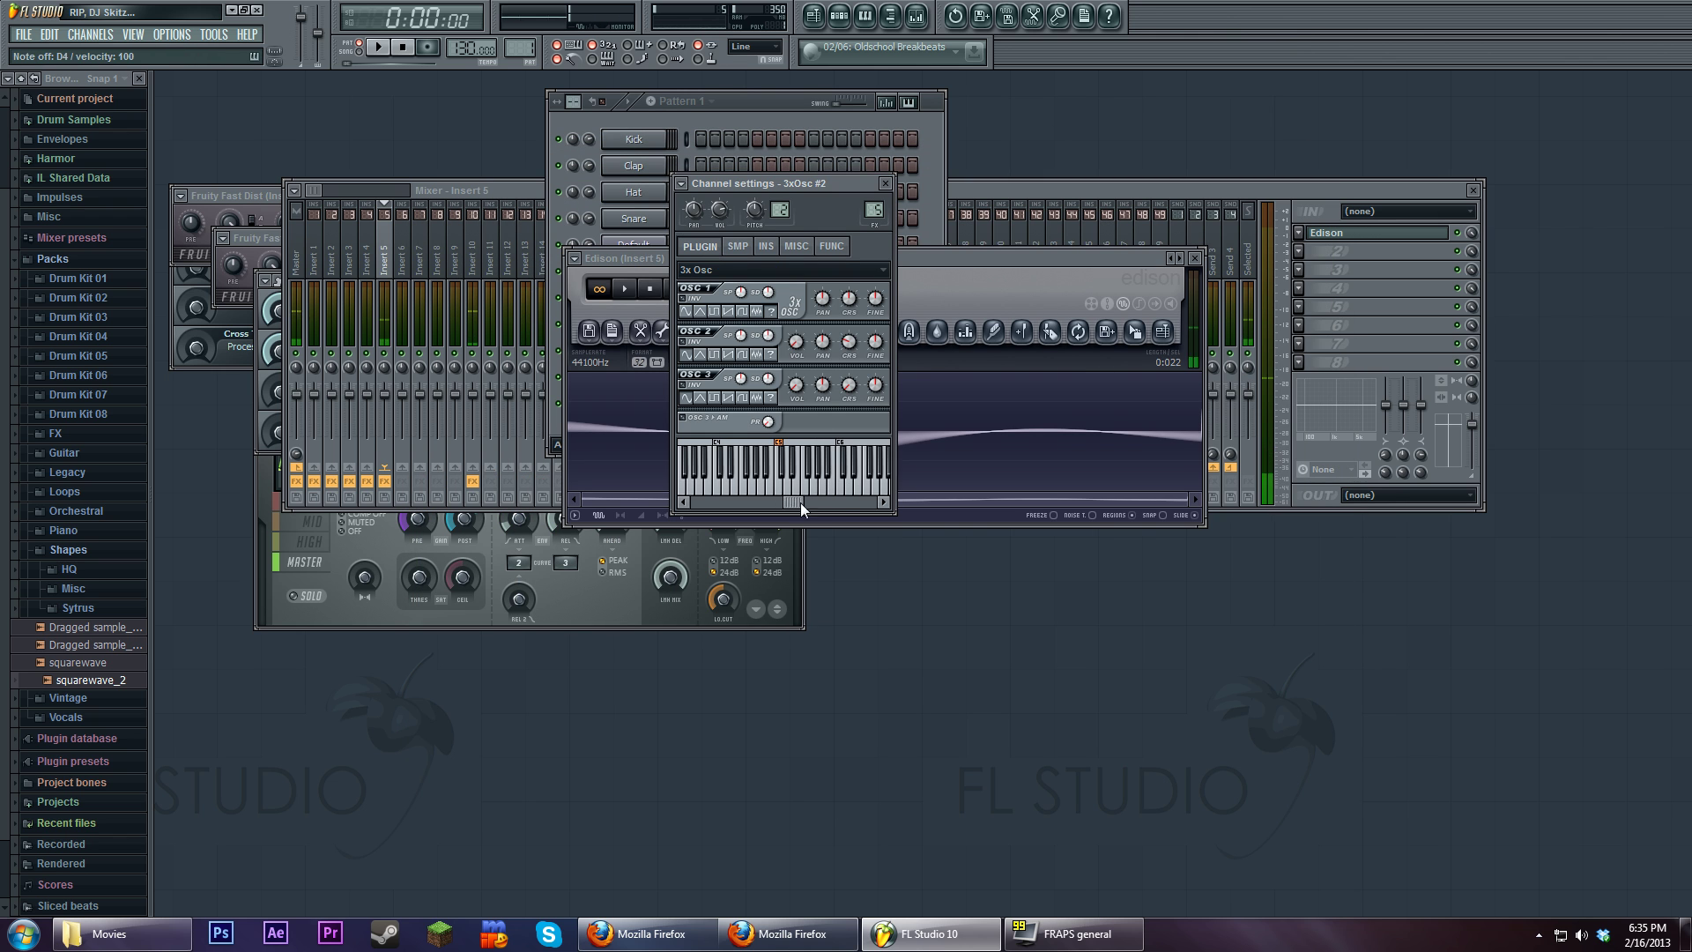
{"action": "left_click", "coordinate": [841, 474]}
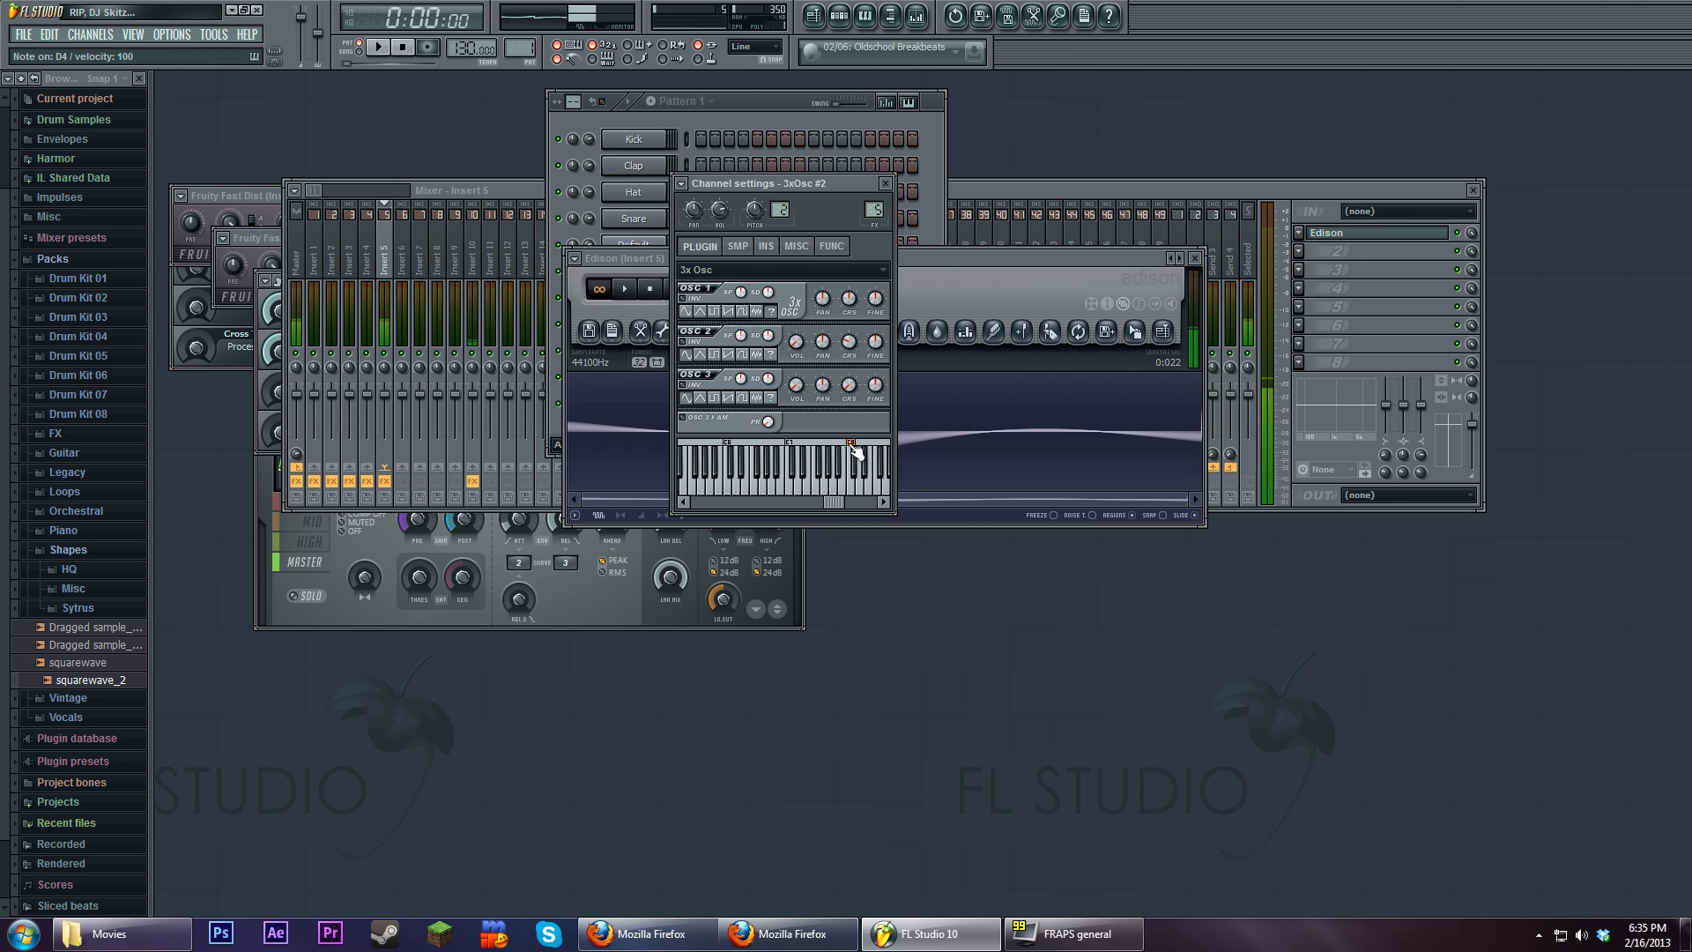
{"action": "left_click_drag", "start_coordinate": [832, 501], "coordinate": [796, 502]}
{"action": "left_click_drag", "start_coordinate": [801, 342], "coordinate": [801, 255]}
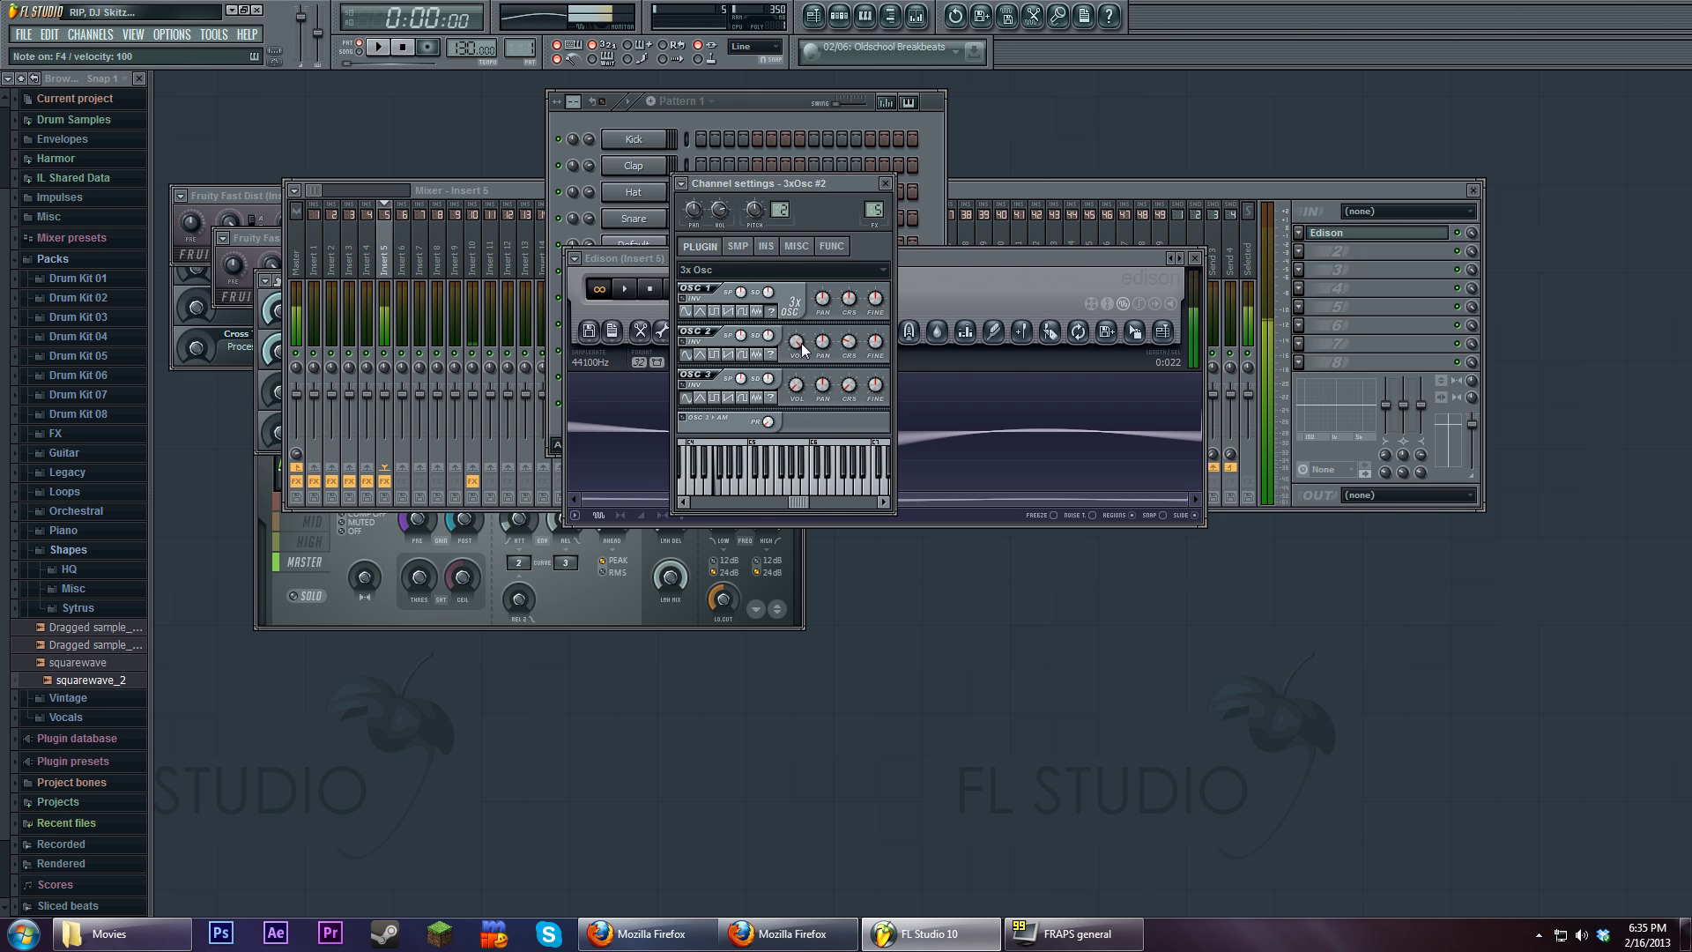
{"action": "mouse_move", "coordinate": [801, 503]}
{"action": "left_mouse_down"}
{"action": "mouse_move", "coordinate": [842, 503]}
{"action": "mouse_move", "coordinate": [784, 502]}
{"action": "left_mouse_up"}
{"action": "left_click", "coordinate": [830, 485]}
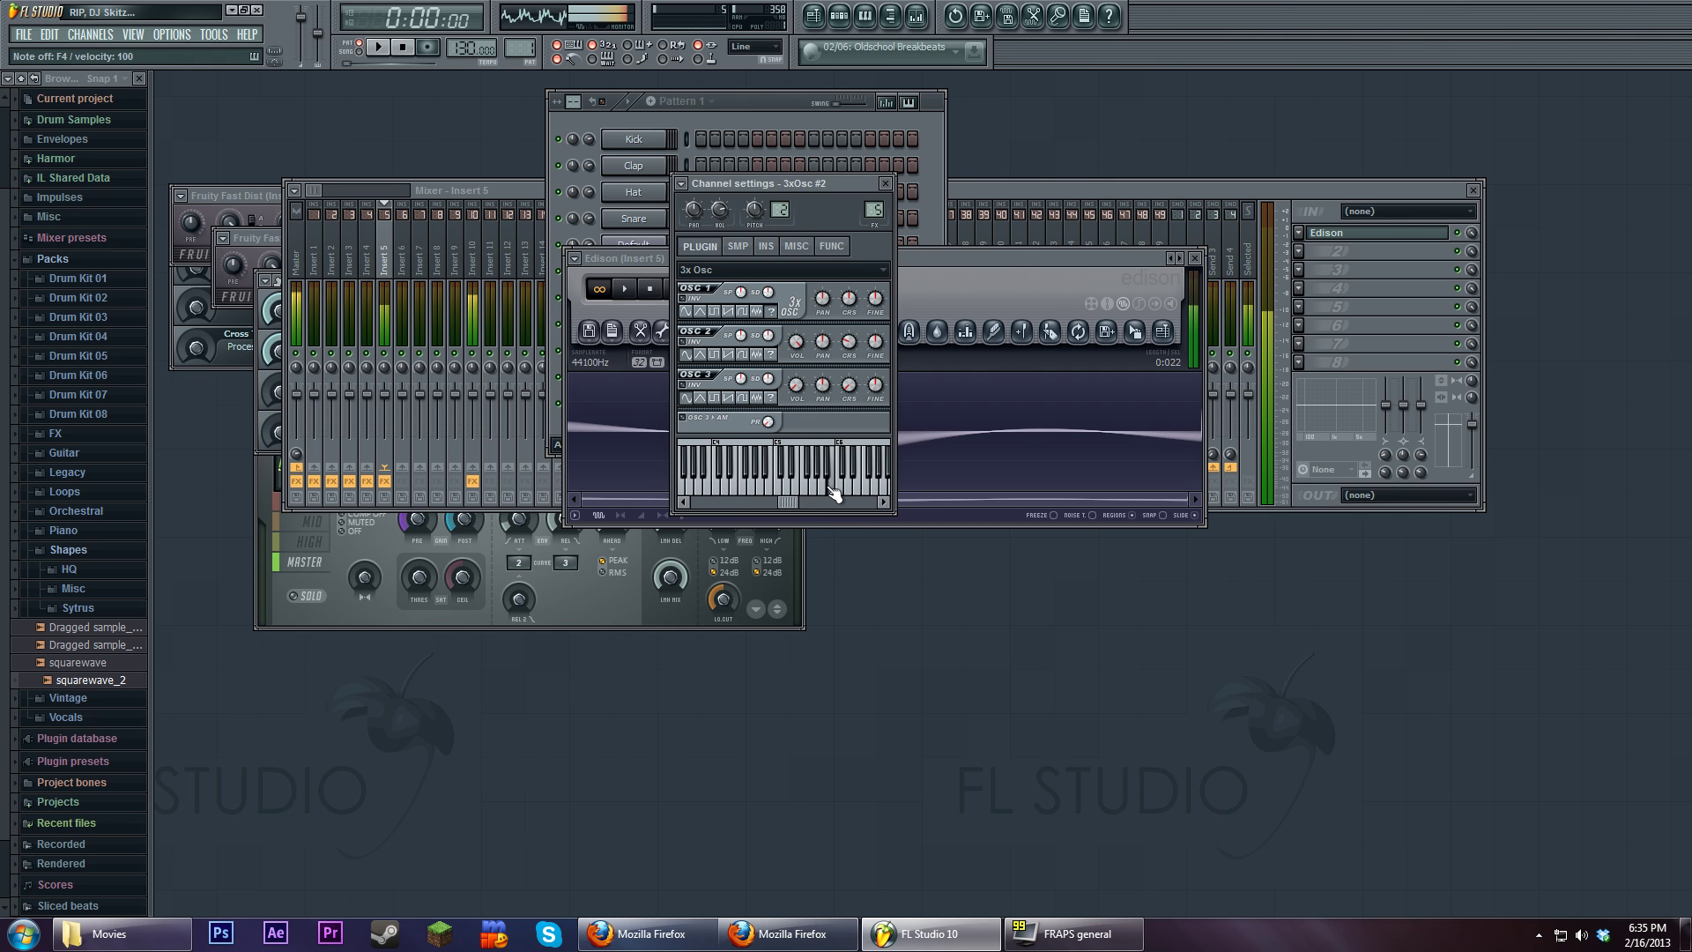
{"action": "left_click", "coordinate": [797, 490]}
{"action": "left_click", "coordinate": [781, 489]}
{"action": "key", "text": "c"}
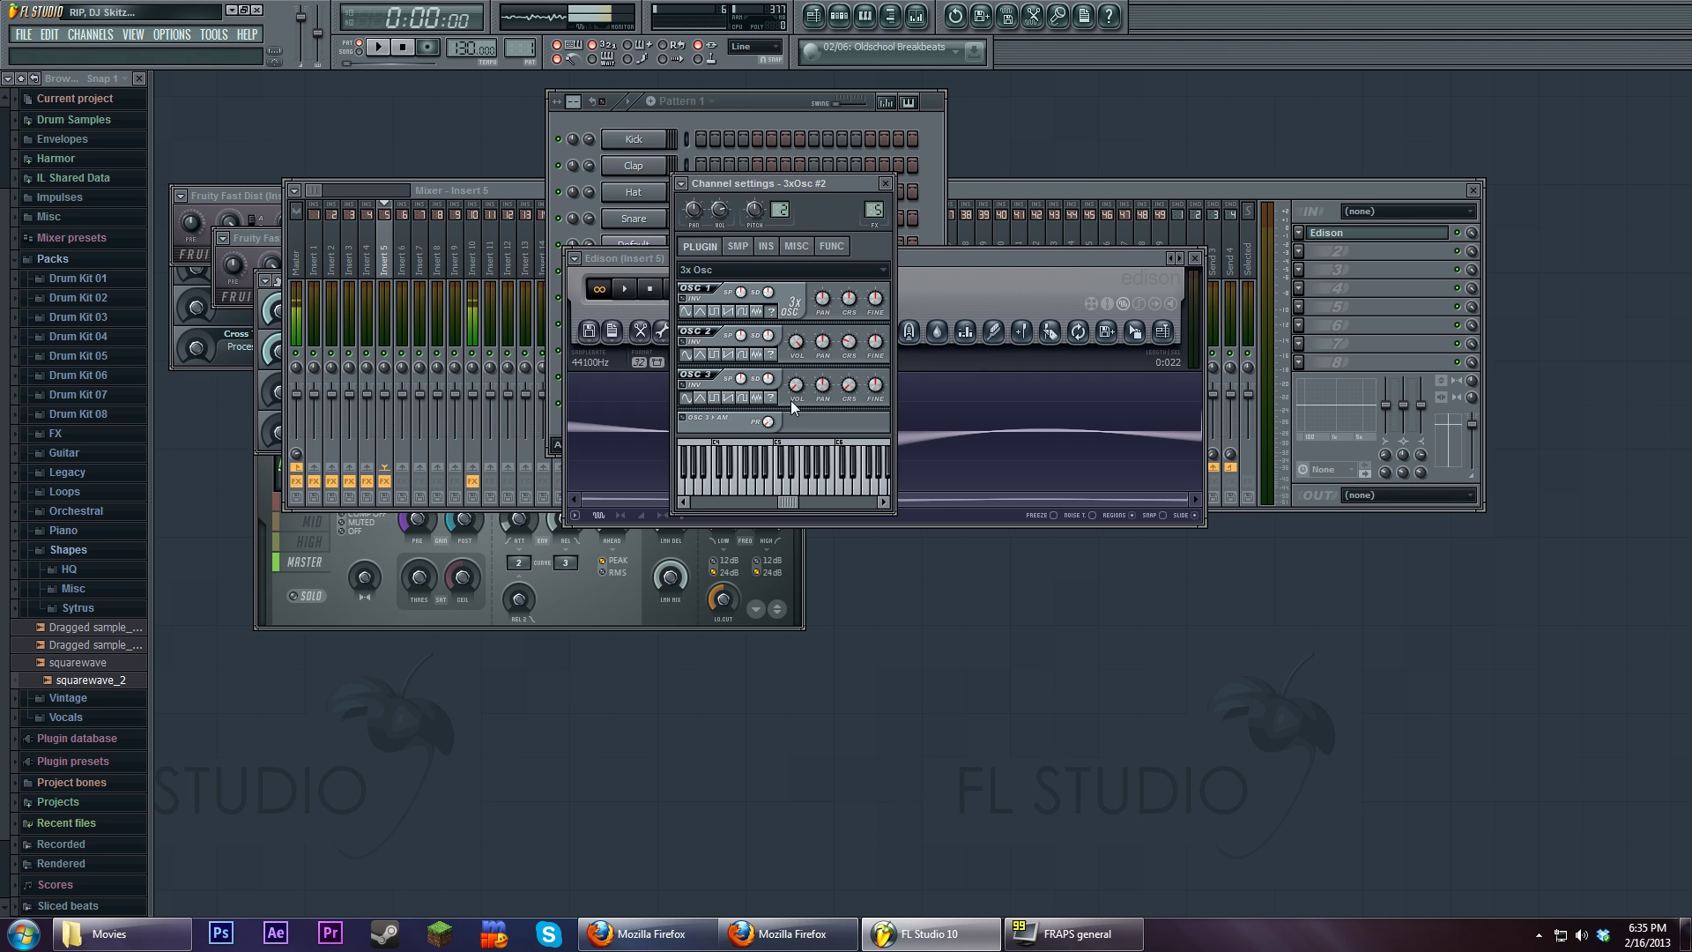
Compare lower and higher oscillator 2 volumes while playing notes, including 33%, ending with the volume partly raised
{"action": "left_click_drag", "start_coordinate": [797, 343], "coordinate": [797, 402]}
{"action": "key", "text": "v"}
{"action": "key", "text": "z"}
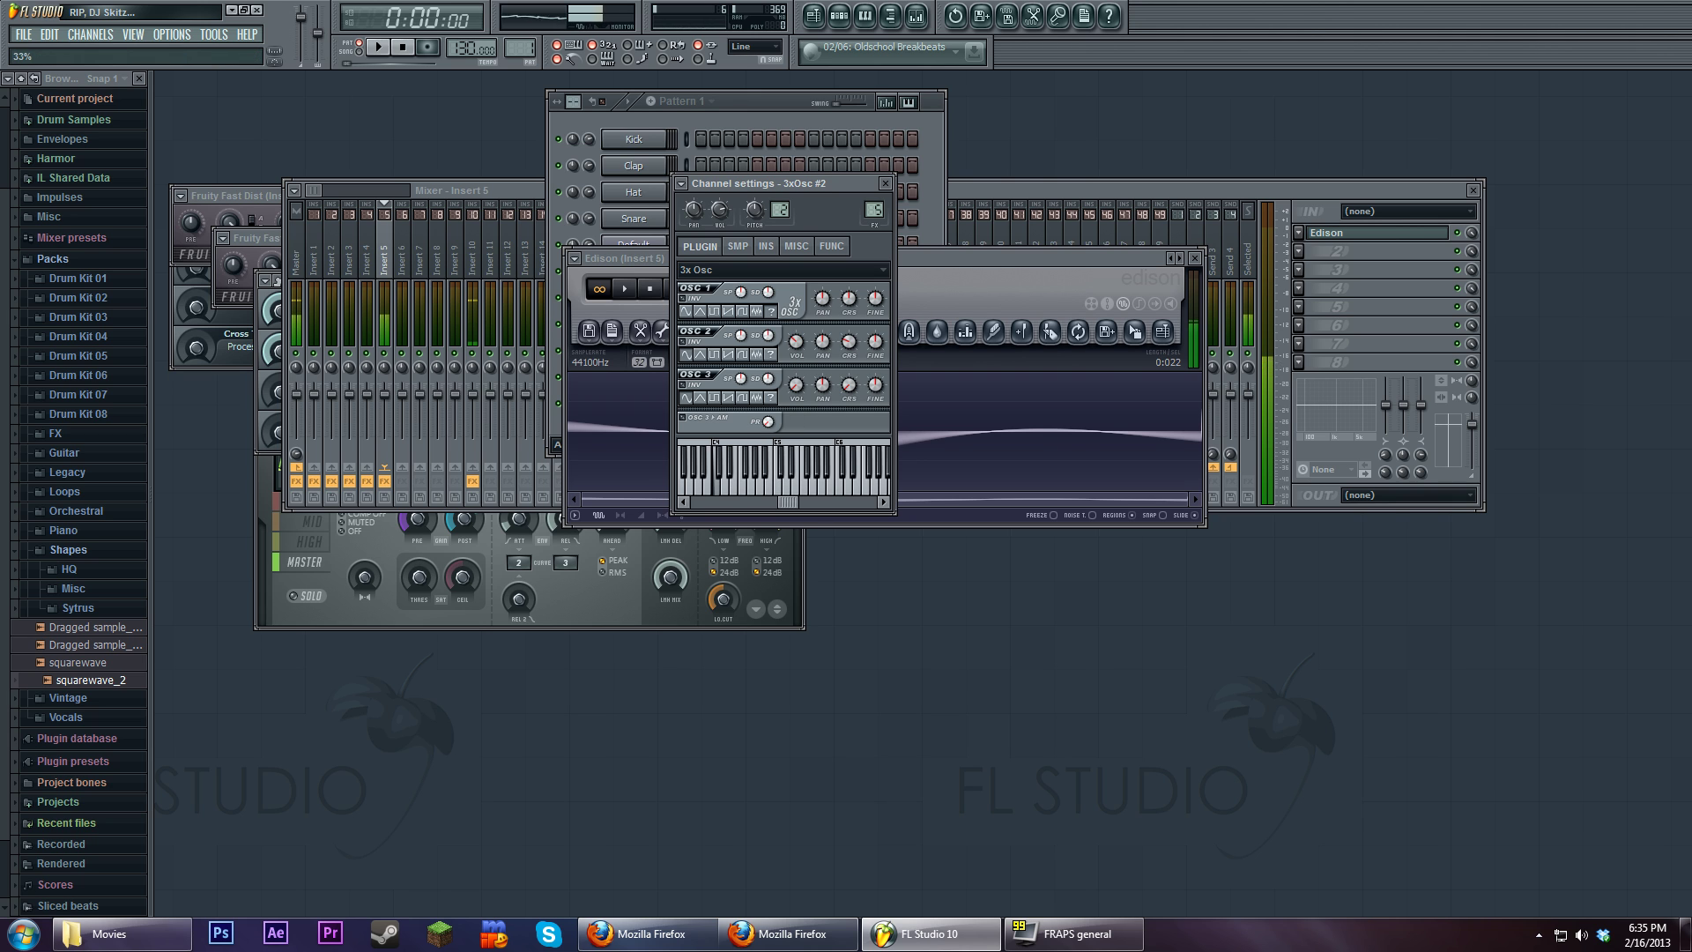
{"action": "key", "text": "v"}
{"action": "left_click_drag", "start_coordinate": [797, 343], "coordinate": [796, 321]}
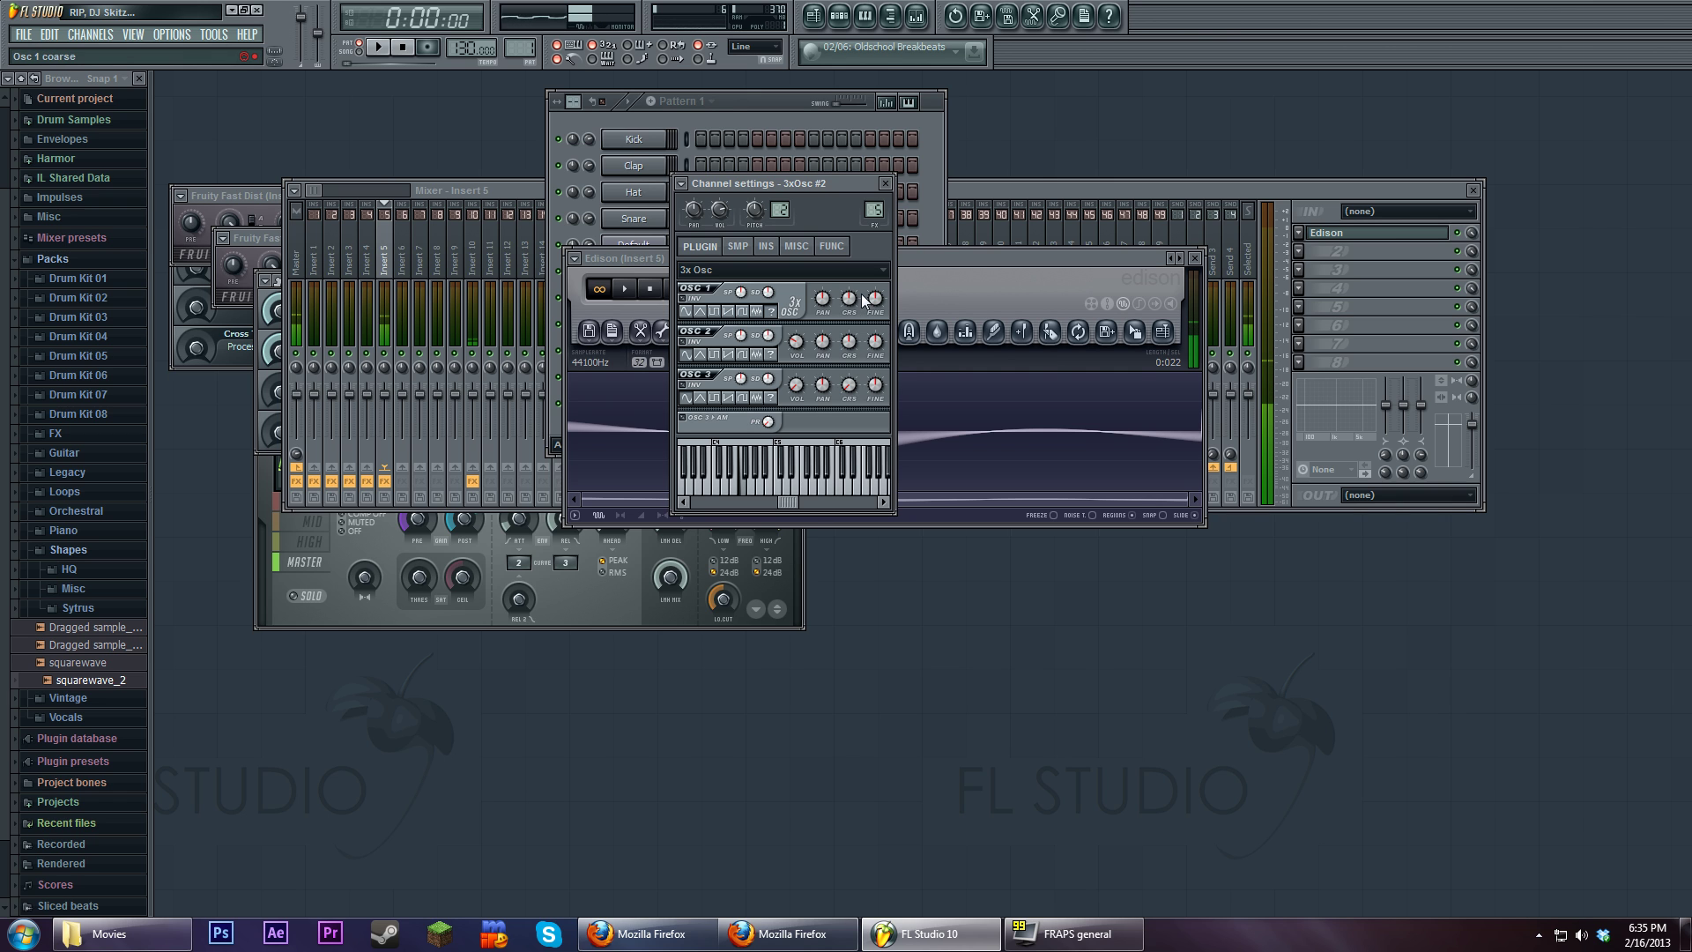
{"action": "key", "text": "v"}
{"action": "mouse_move", "coordinate": [789, 501]}
{"action": "left_mouse_down"}
{"action": "mouse_move", "coordinate": [837, 499]}
{"action": "mouse_move", "coordinate": [791, 502]}
{"action": "left_mouse_up"}
{"action": "key", "text": "v"}
{"action": "key", "text": "r"}
{"action": "key", "text": "b"}
{"action": "key", "text": "b"}
{"action": "left_click_drag", "start_coordinate": [795, 342], "coordinate": [796, 423]}
{"action": "key", "text": "b"}
{"action": "key", "text": "z"}
{"action": "left_click_drag", "start_coordinate": [797, 344], "coordinate": [797, 308]}
{"action": "key", "text": "z"}
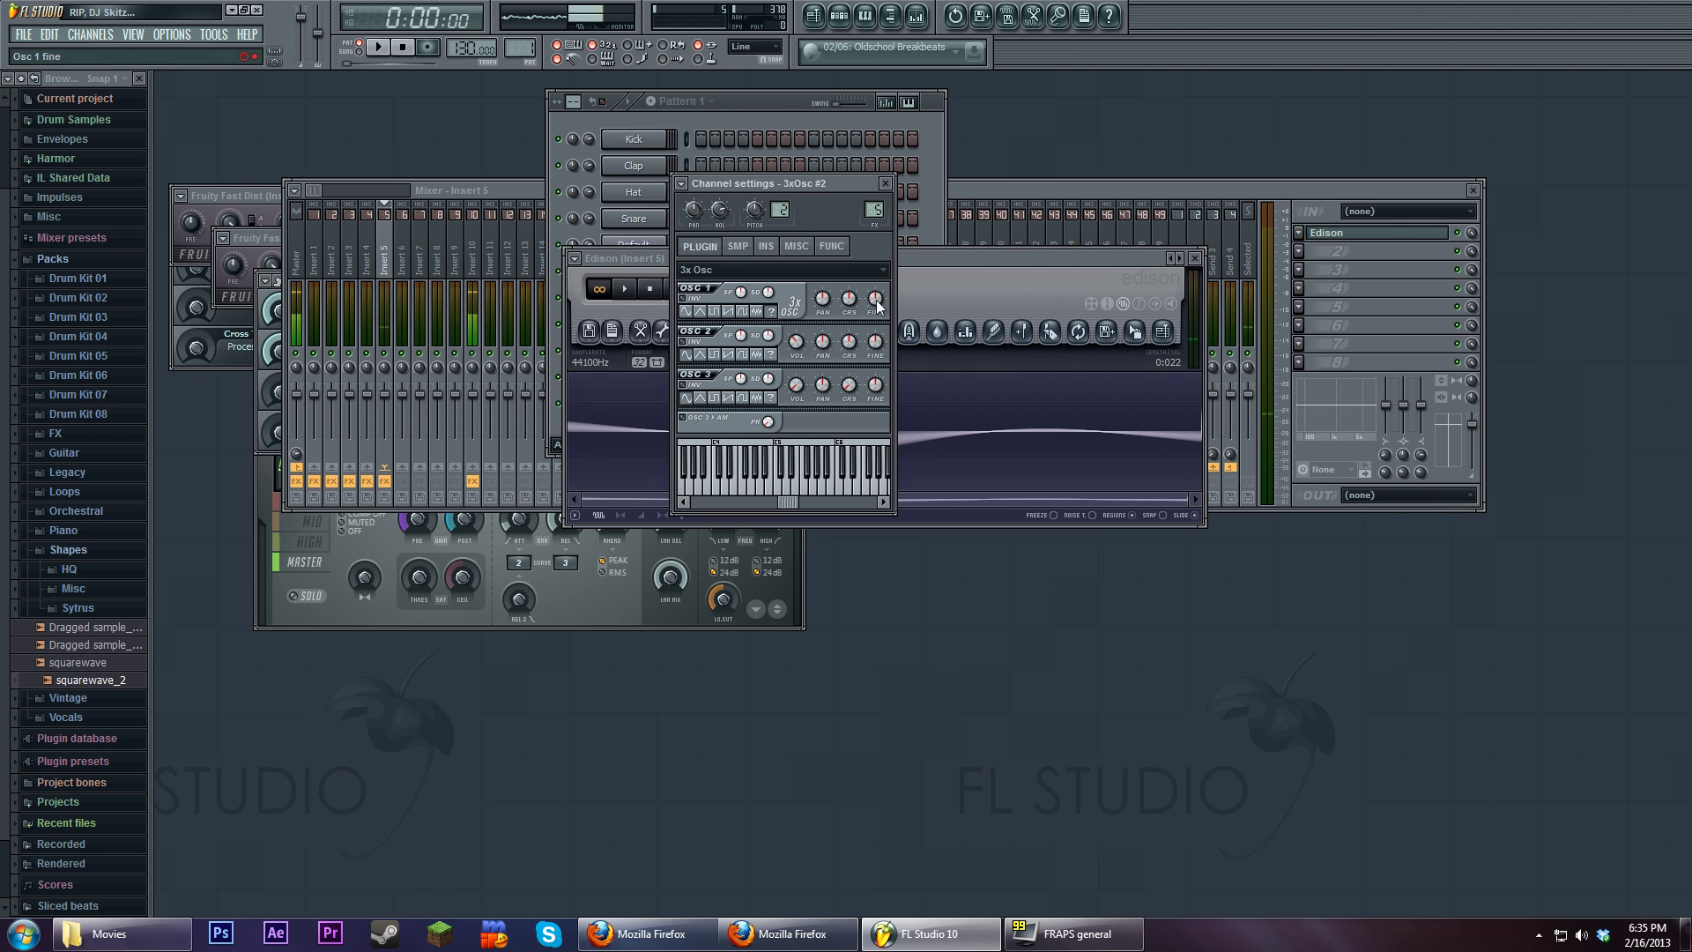
Nudge oscillator 1's fine tuning slightly upward and play a few test notes
{"action": "left_click_drag", "start_coordinate": [877, 305], "coordinate": [877, 300]}
{"action": "key", "text": "x"}
{"action": "key", "text": "c"}
{"action": "key", "text": "b"}
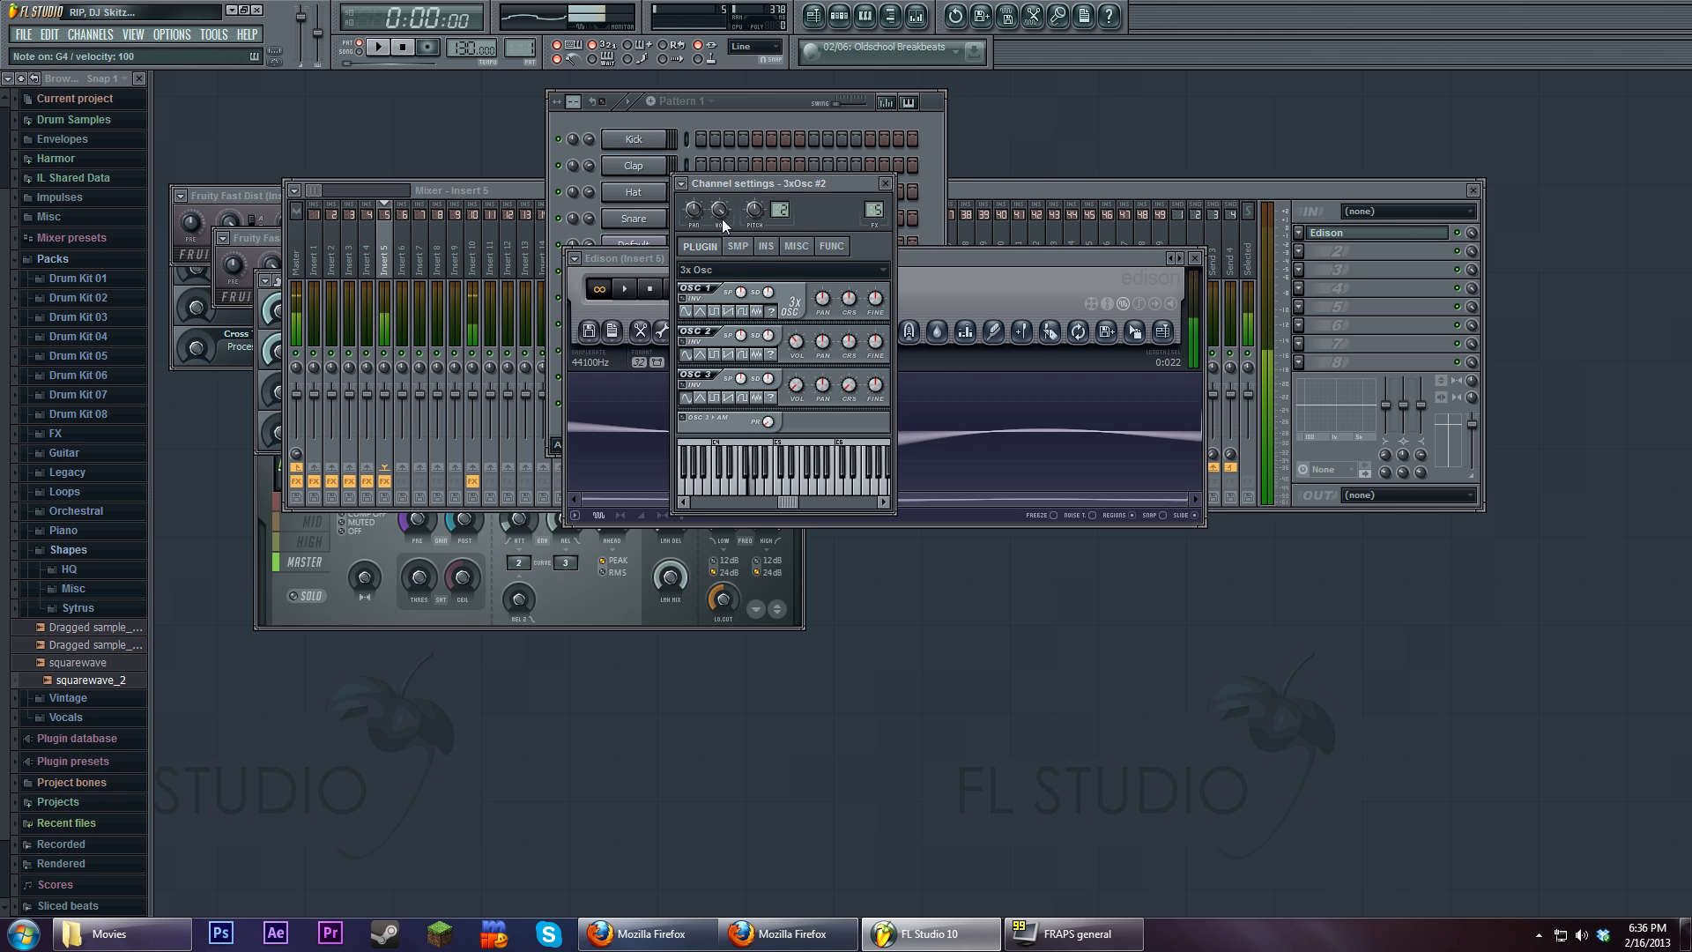
Examine 3xOsc #2's instrument envelope and miscellaneous settings while playing notes
{"action": "left_click", "coordinate": [767, 247]}
{"action": "key", "text": "z"}
{"action": "key", "text": "c"}
{"action": "key", "text": "b"}
{"action": "key", "text": "z"}
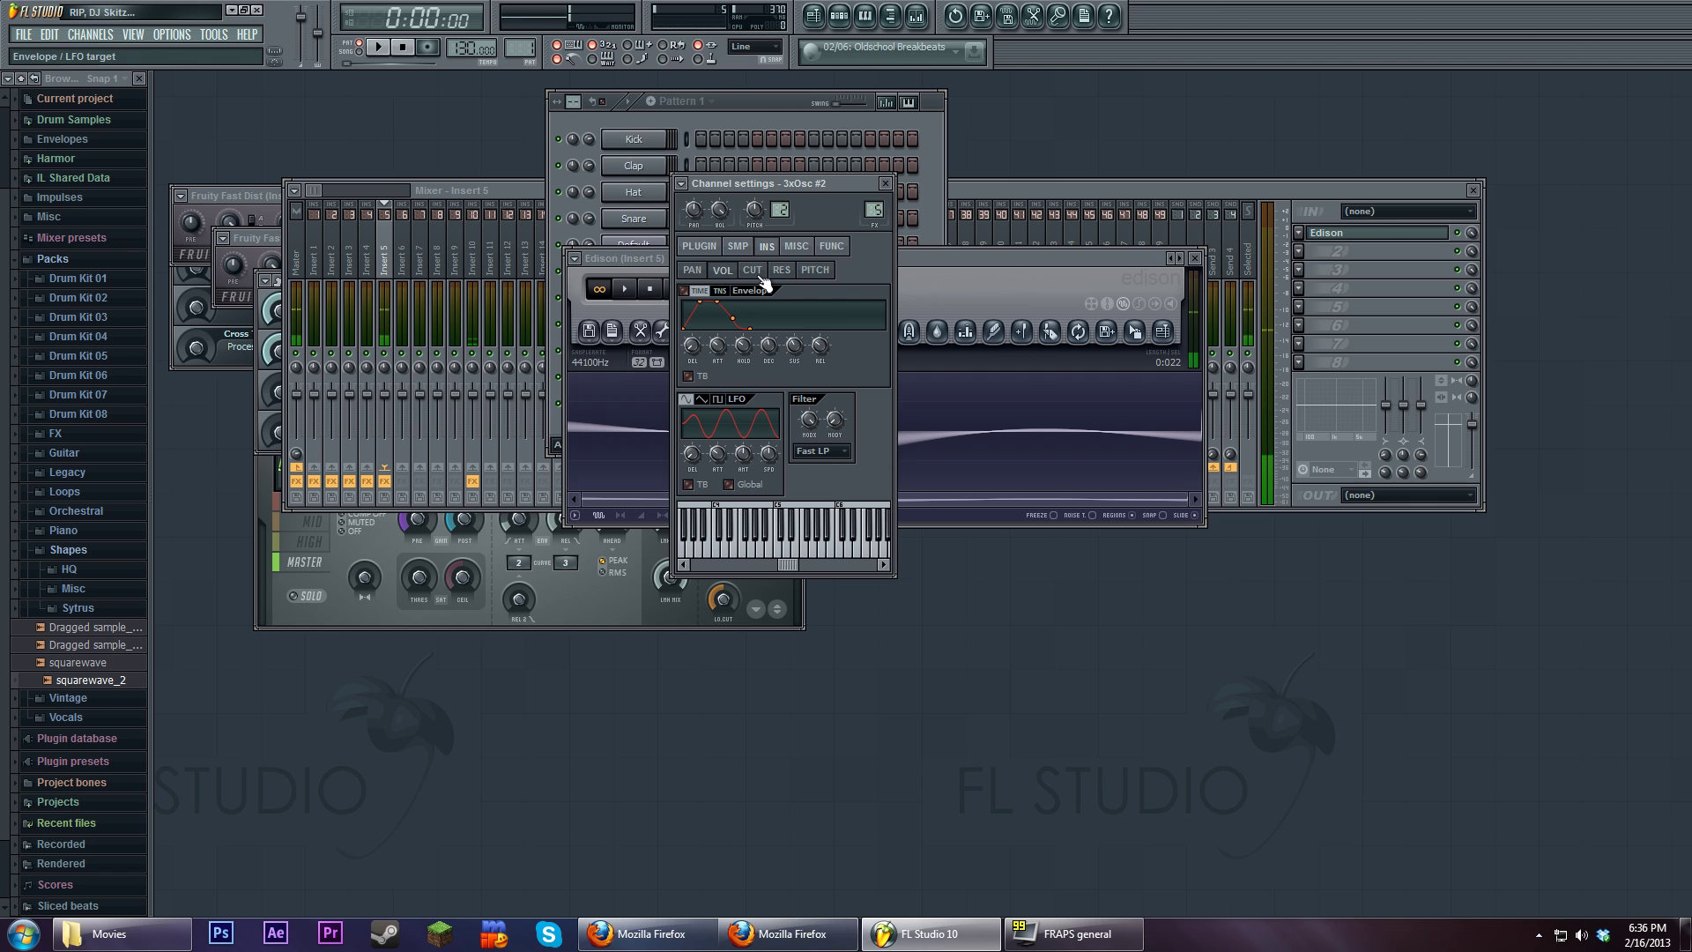
{"action": "left_click", "coordinate": [796, 246]}
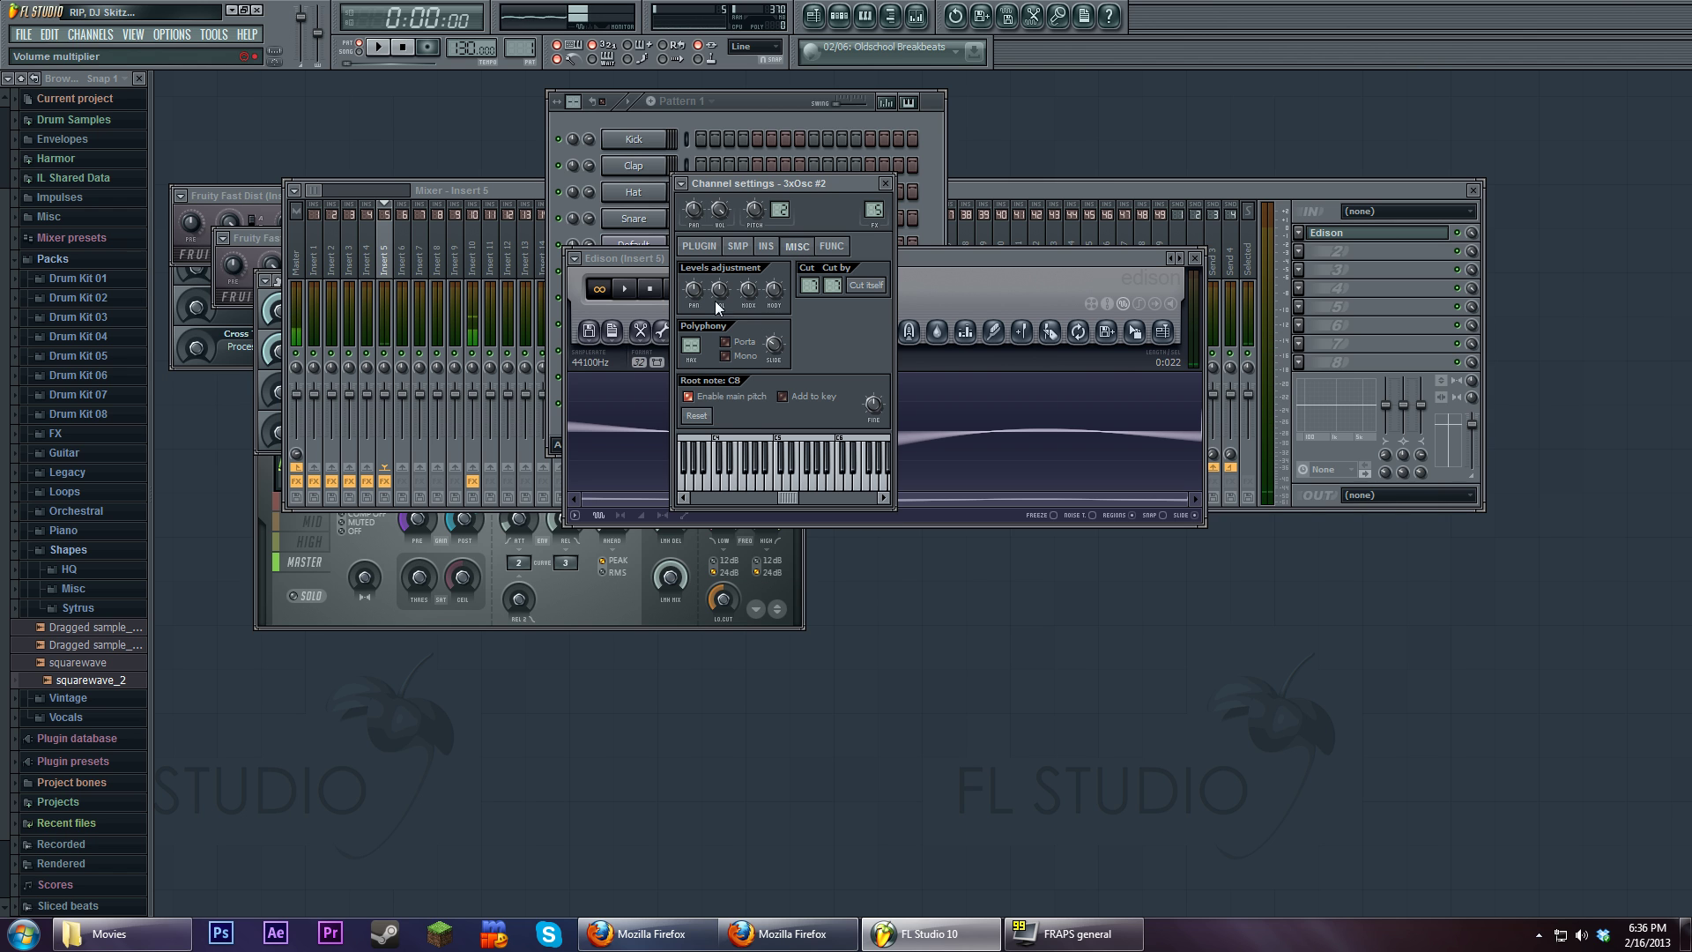
Add Fruity Fast Dist to effect slot 2 of mixer Insert 5
{"action": "left_click", "coordinate": [1346, 284]}
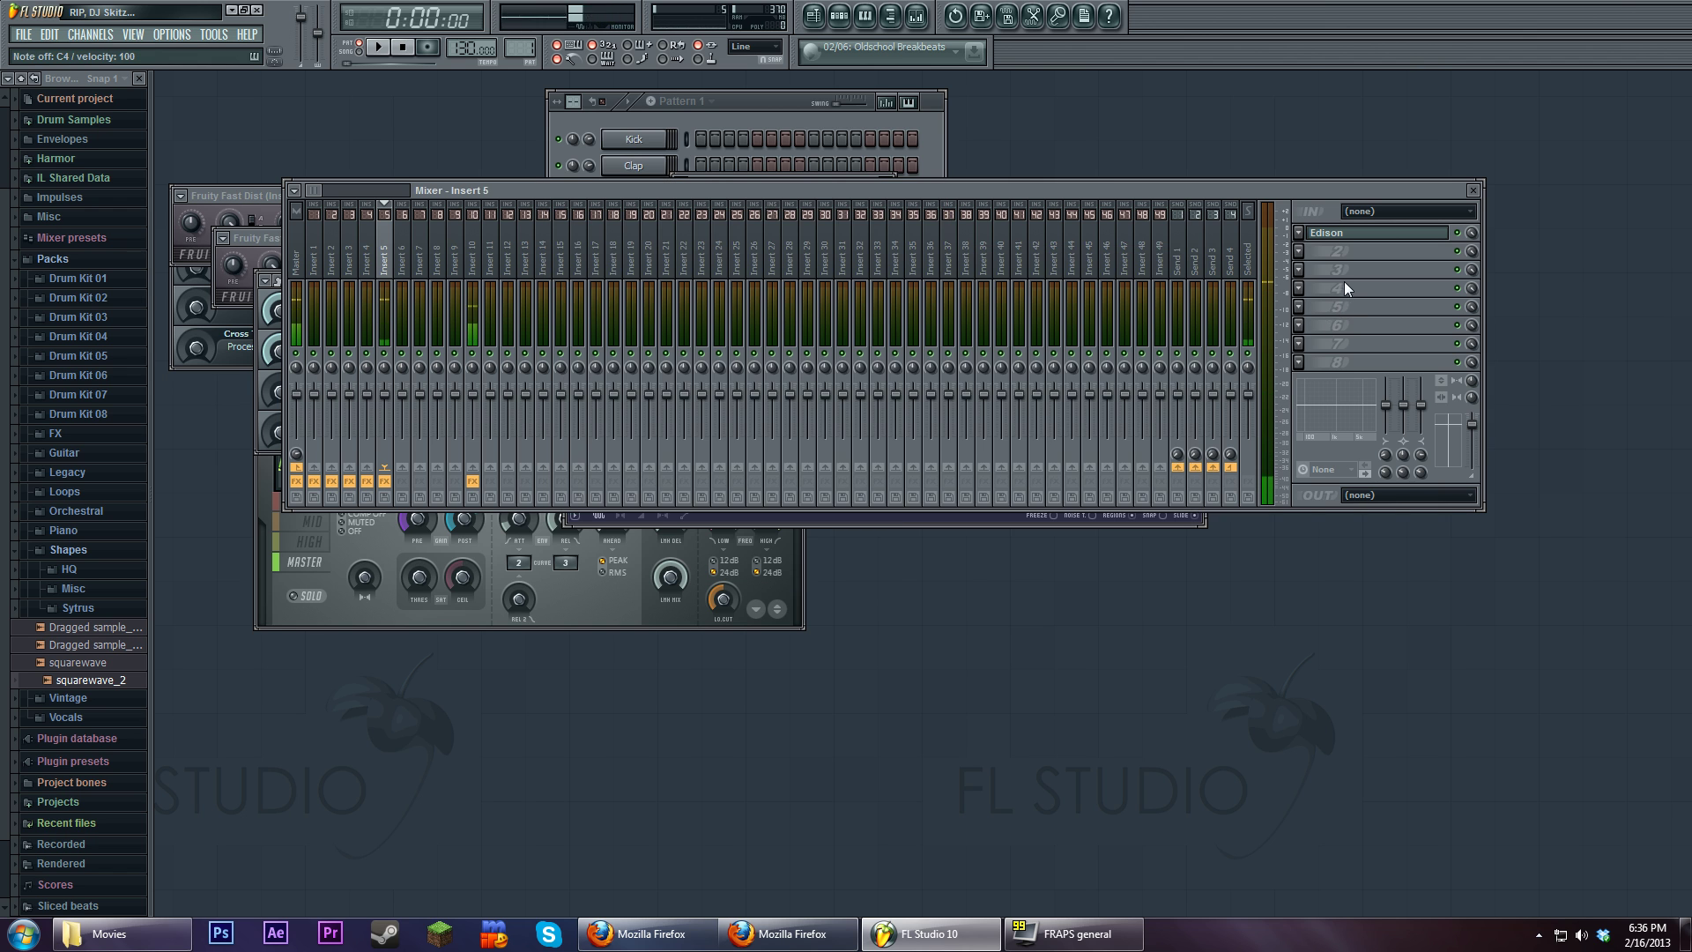
{"action": "left_click", "coordinate": [1298, 251]}
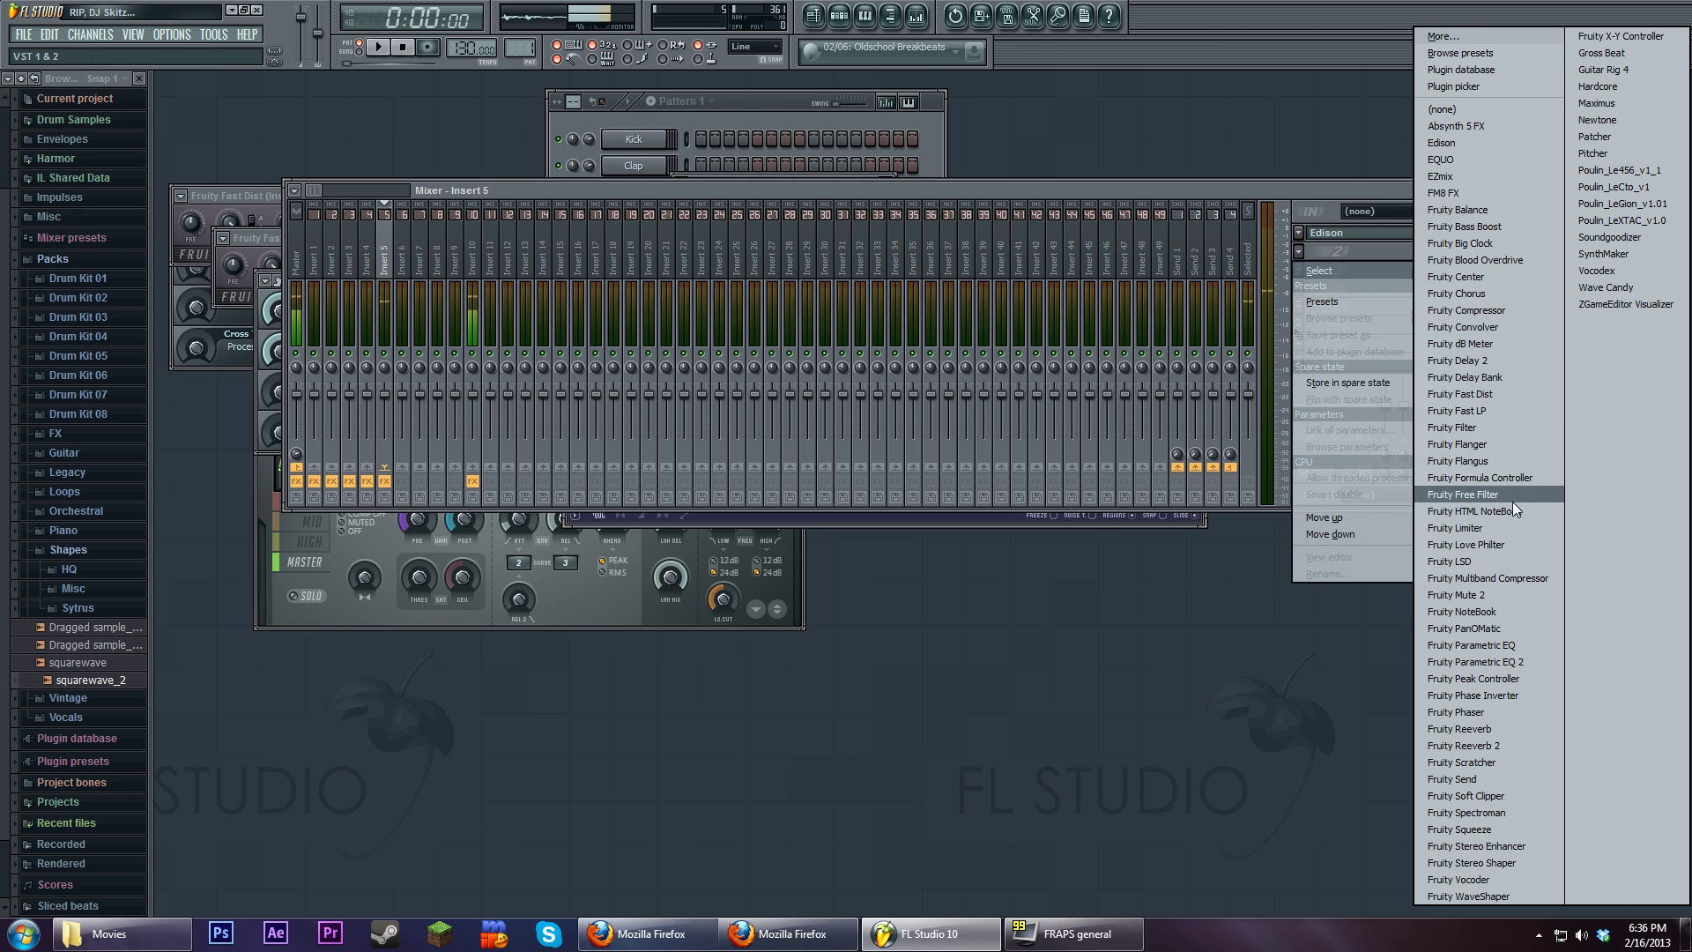
{"action": "left_click", "coordinate": [1514, 393]}
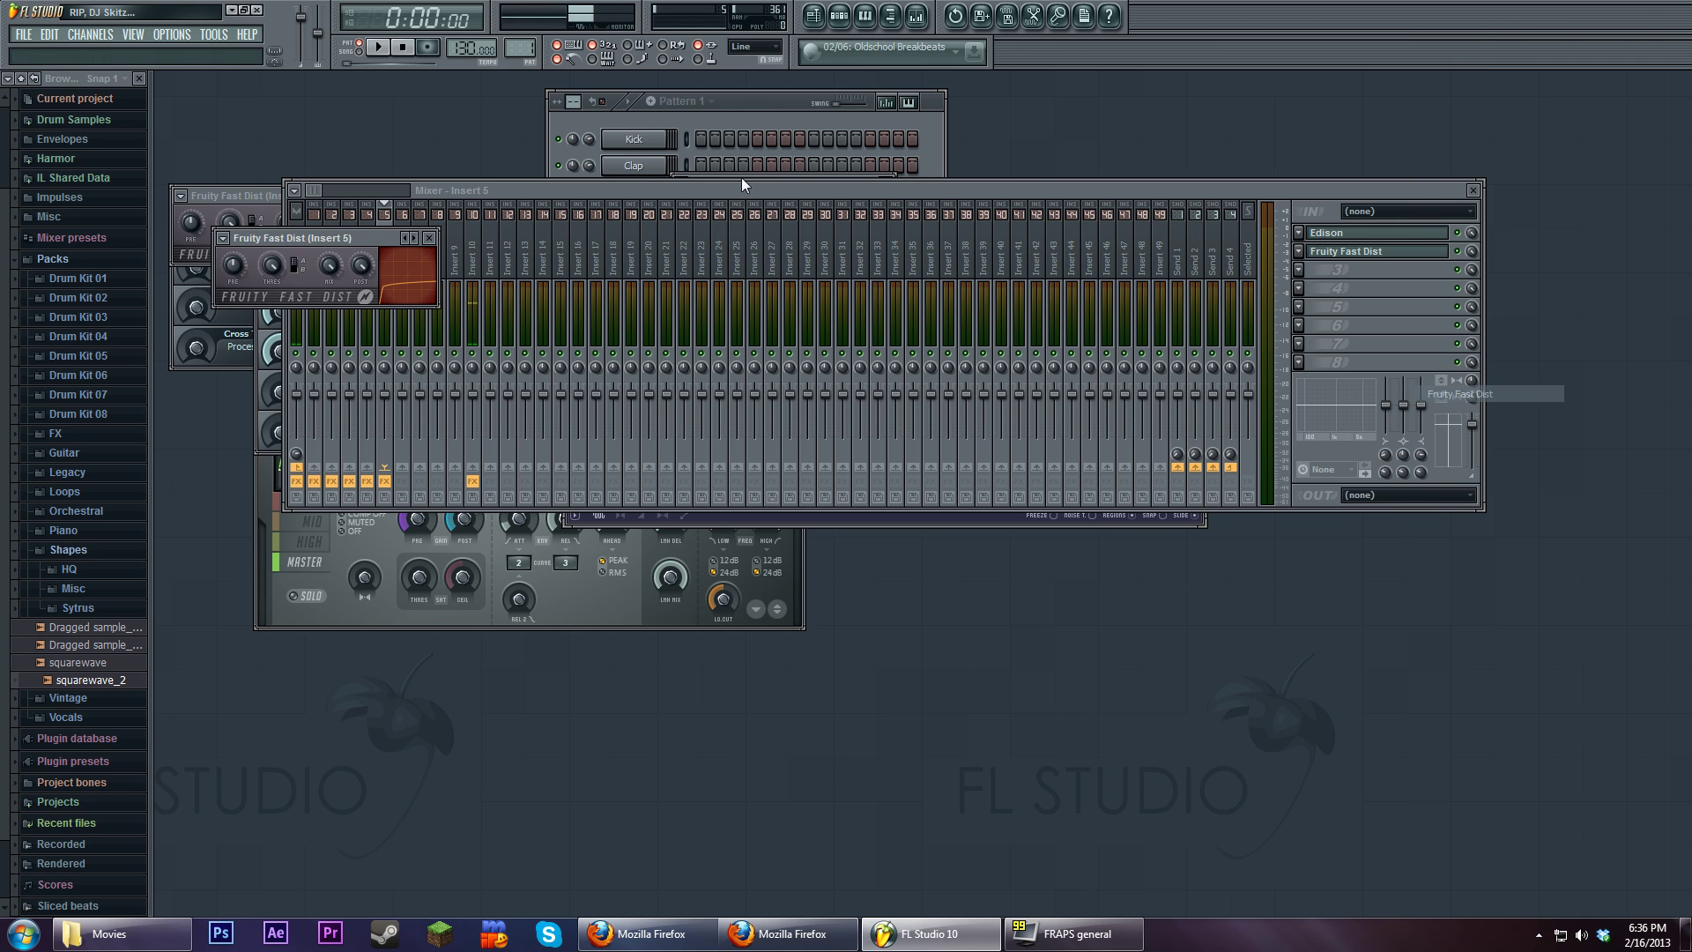
Raise oscillator 1's fine tuning and slightly increase its stereo detune in 3xOsc #2, auditioning the distorted sound
{"action": "left_click", "coordinate": [749, 174]}
{"action": "left_click", "coordinate": [699, 246]}
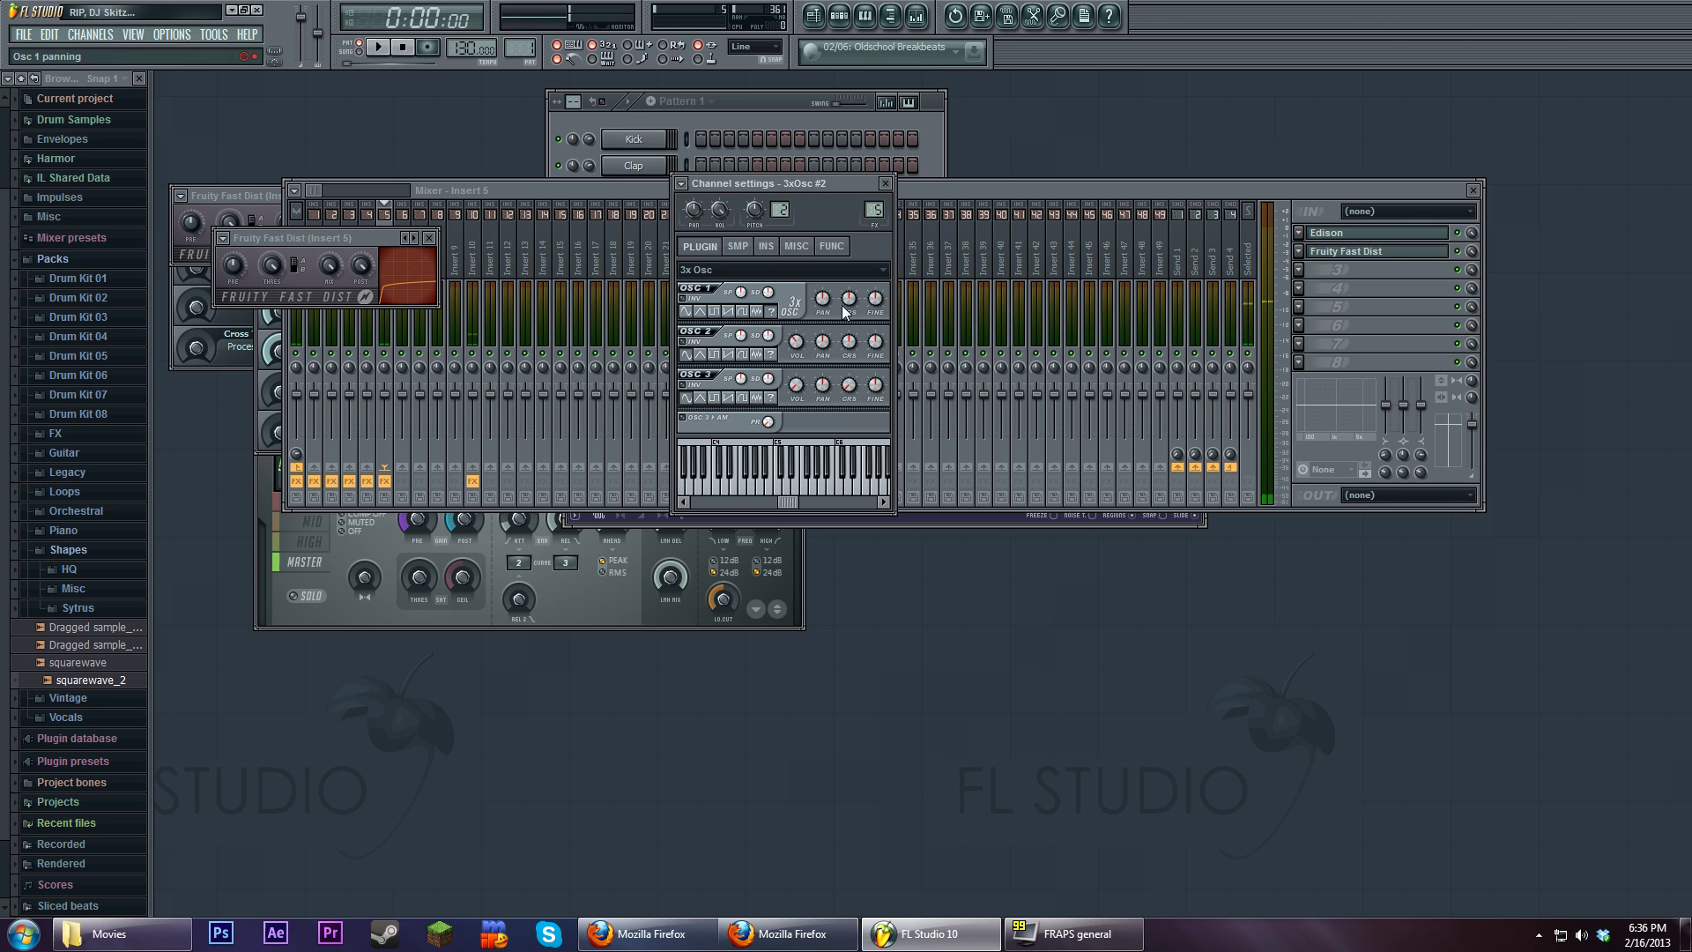
{"action": "left_click_drag", "start_coordinate": [875, 298], "coordinate": [876, 262]}
{"action": "key", "text": "b"}
{"action": "key", "text": "r"}
{"action": "left_click_drag", "start_coordinate": [769, 292], "coordinate": [768, 284]}
{"action": "key", "text": "n"}
{"action": "key", "text": "z"}
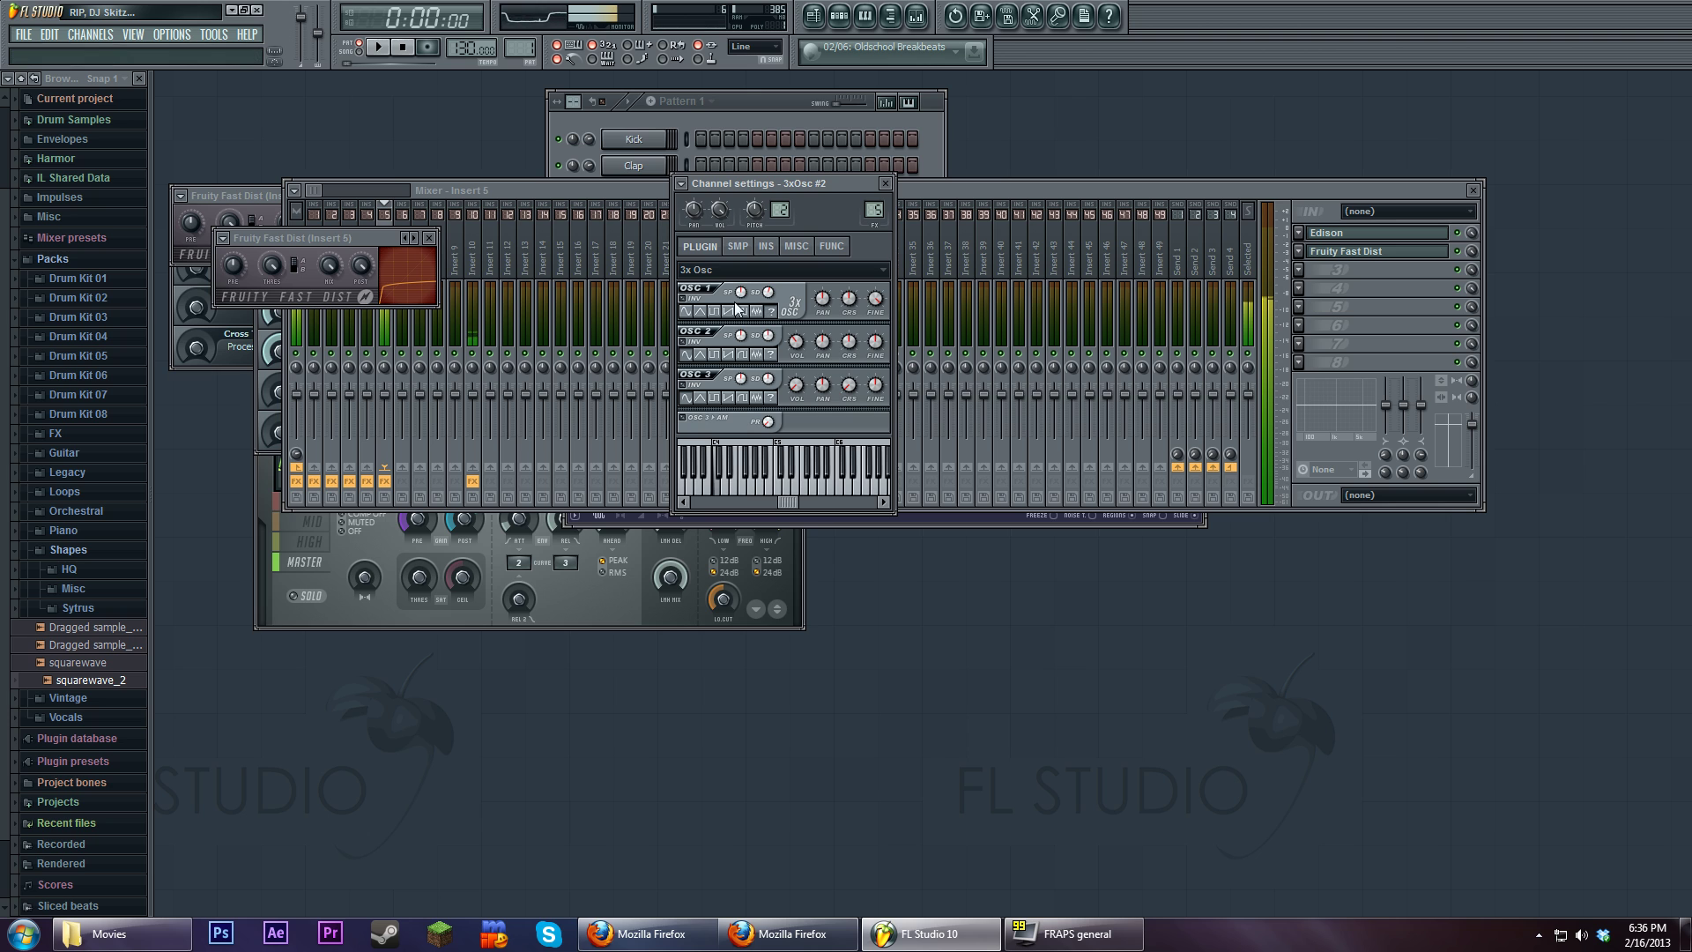
{"action": "key", "text": "c"}
{"action": "key", "text": "n"}
{"action": "key", "text": "r"}
{"action": "key", "text": "m"}
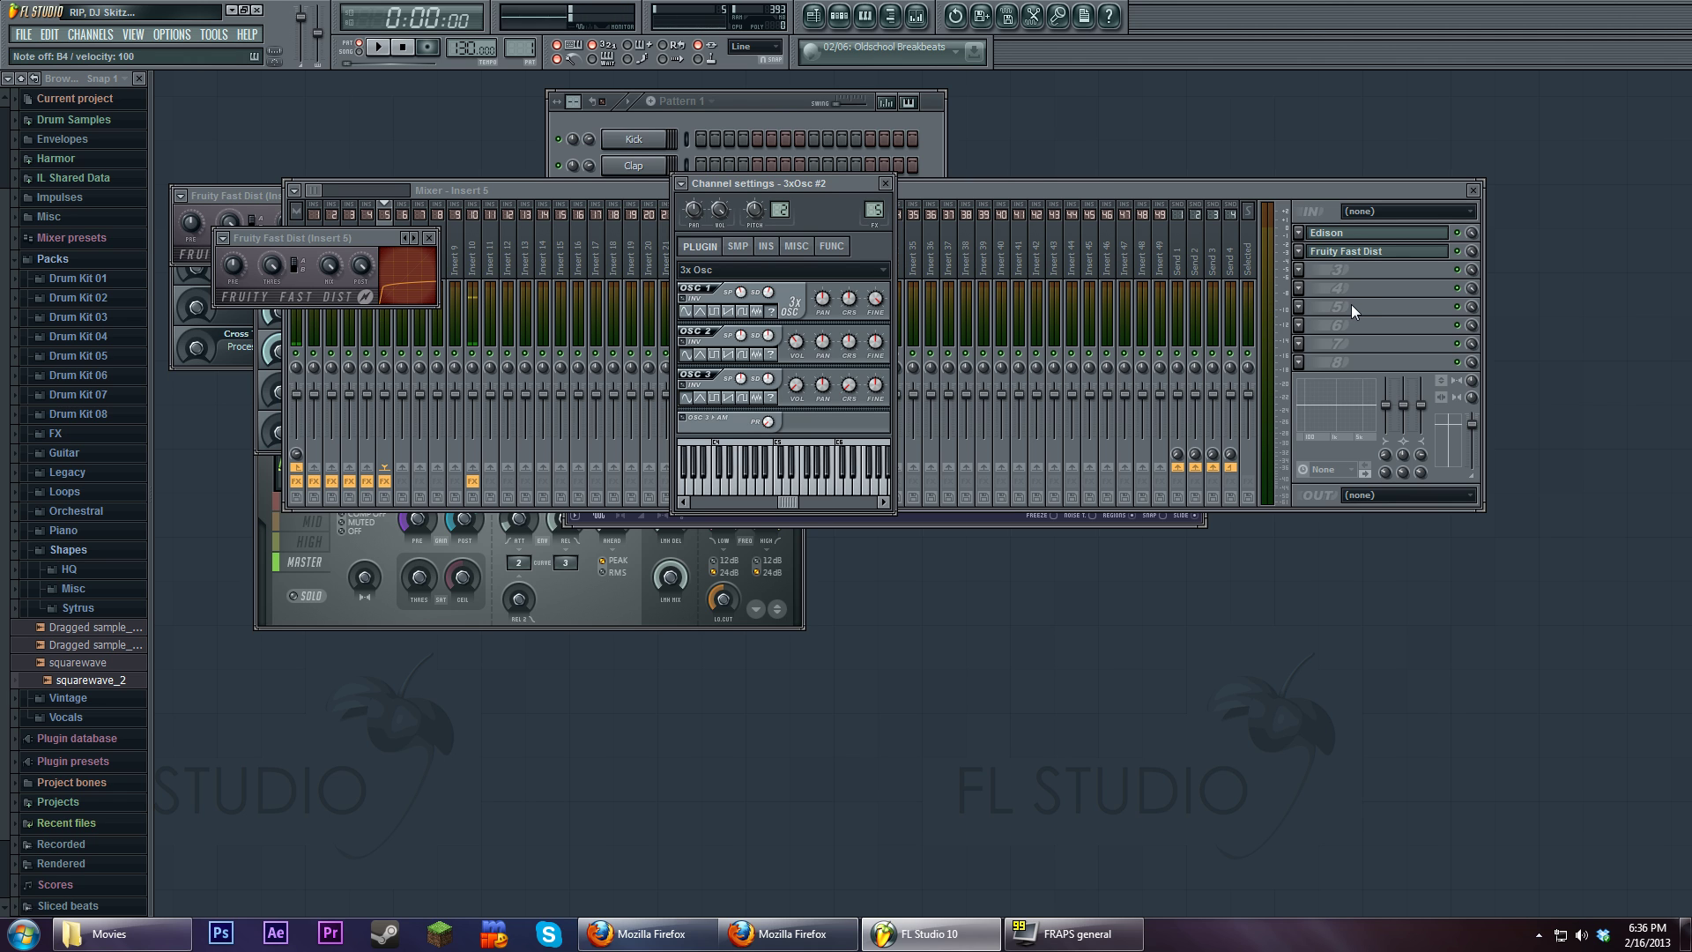
Move Fruity Fast Dist down to slot 3 on Insert 5 and add Fruity Chorus in slot 2
{"action": "left_click", "coordinate": [1340, 298]}
{"action": "scroll", "coordinate": [1337, 255], "scroll_direction": "down", "scroll_amount": 1}
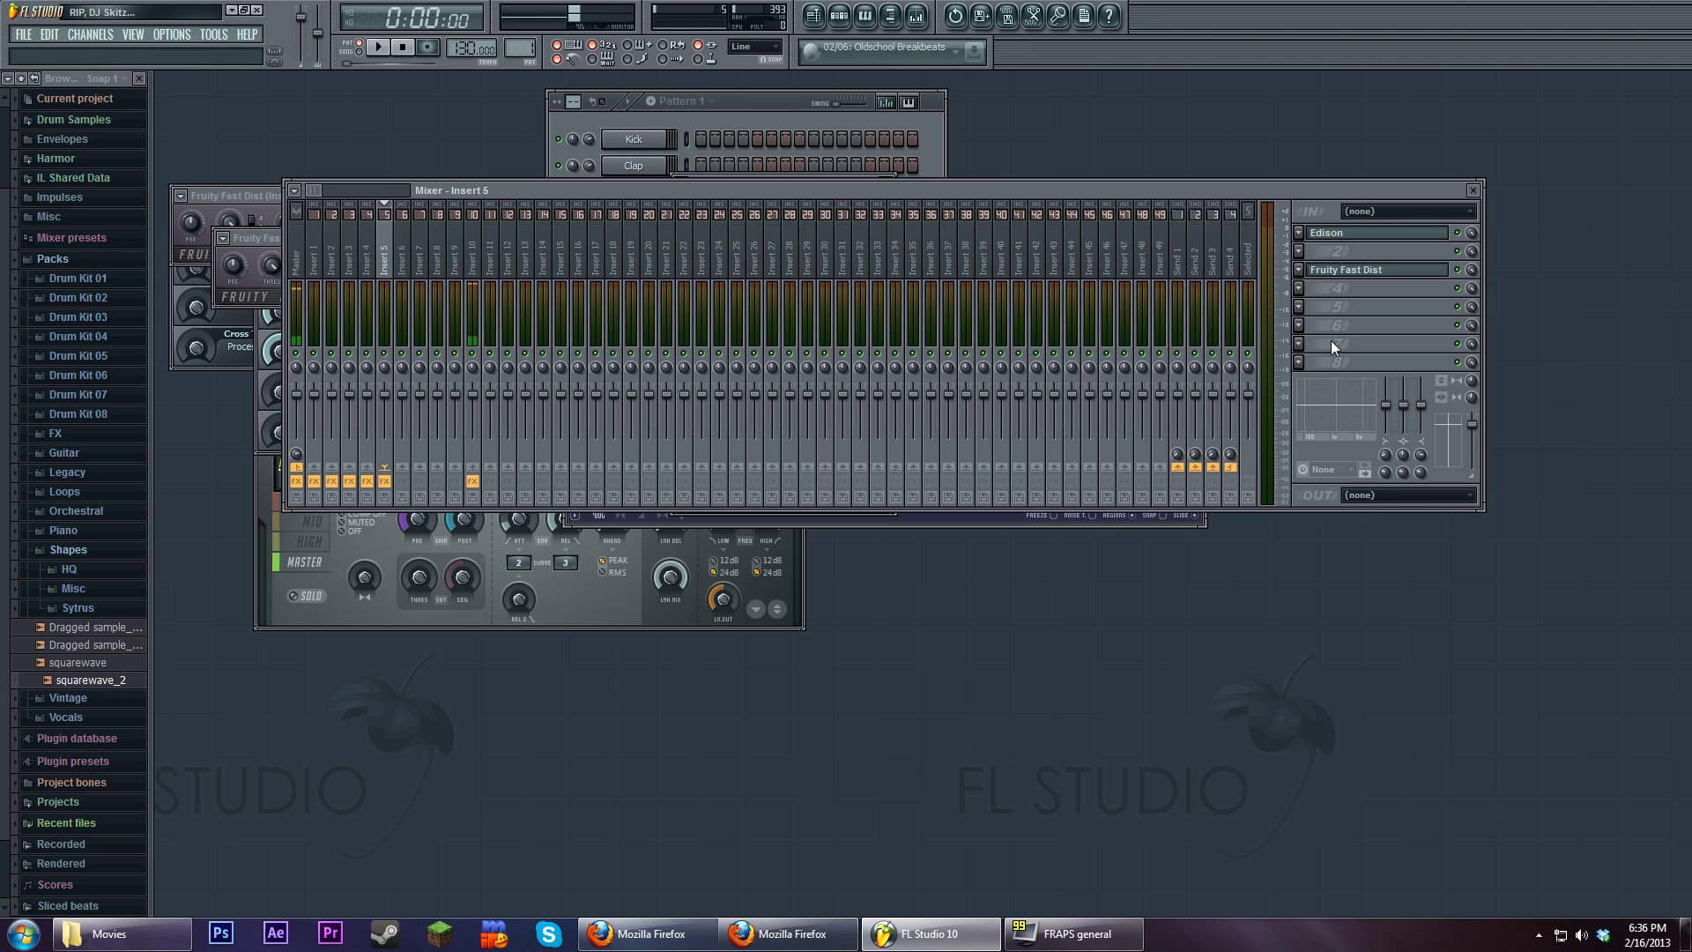
{"action": "key", "text": "z"}
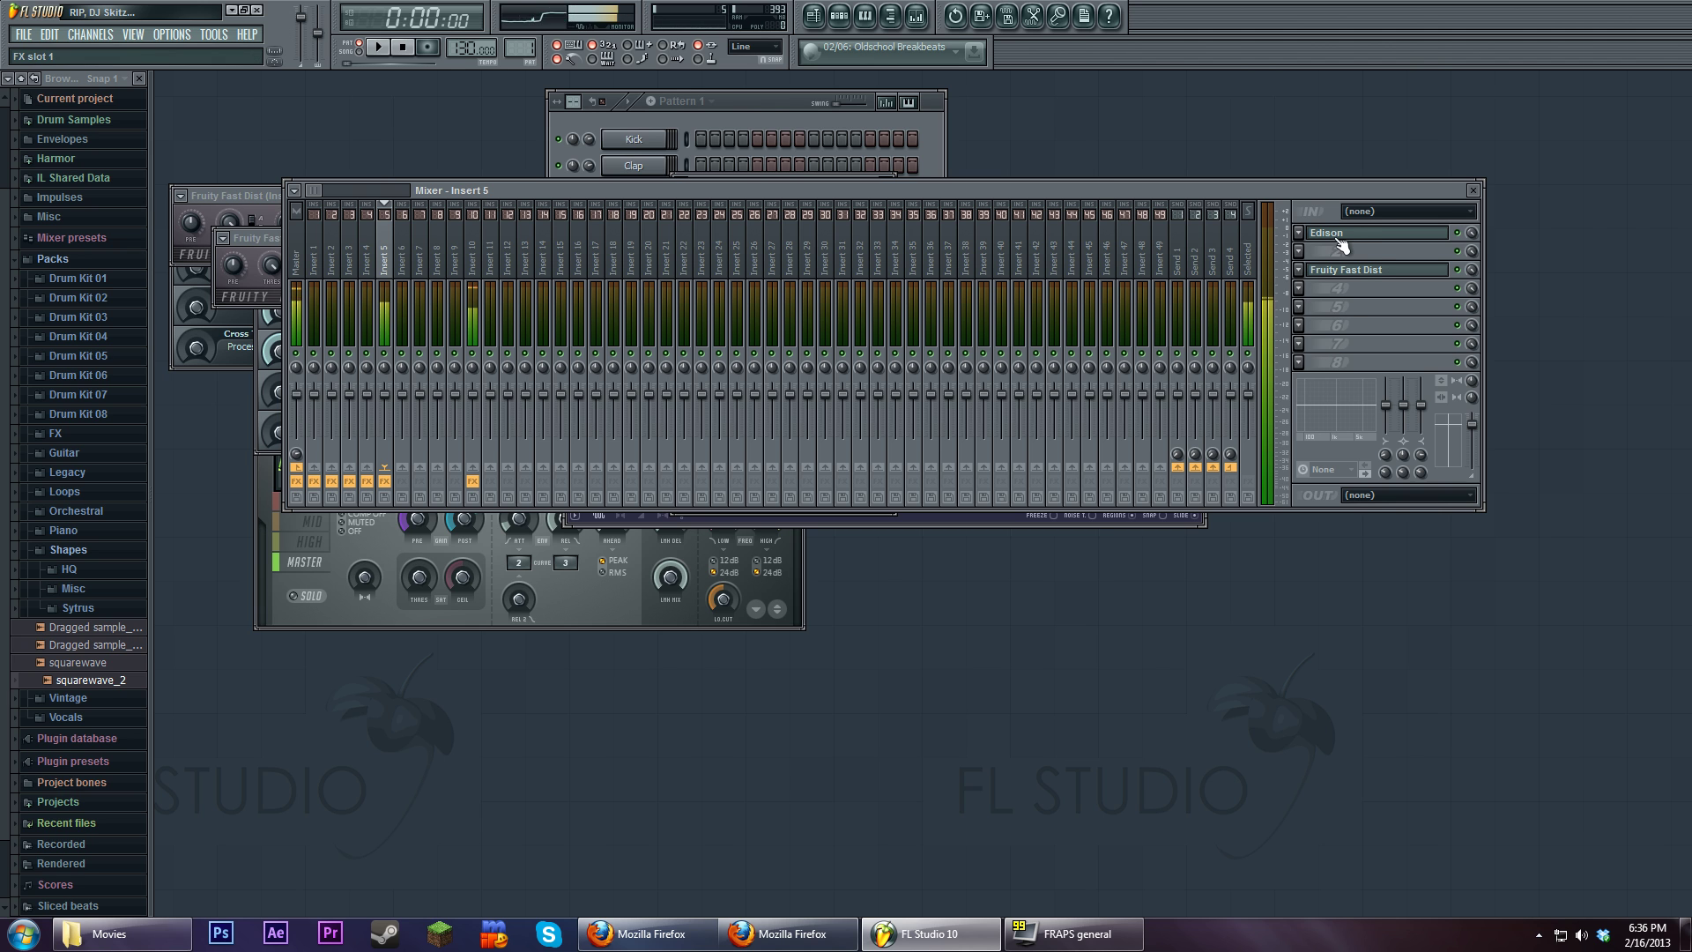
{"action": "left_click", "coordinate": [1298, 251]}
{"action": "mouse_move", "coordinate": [1322, 270]}
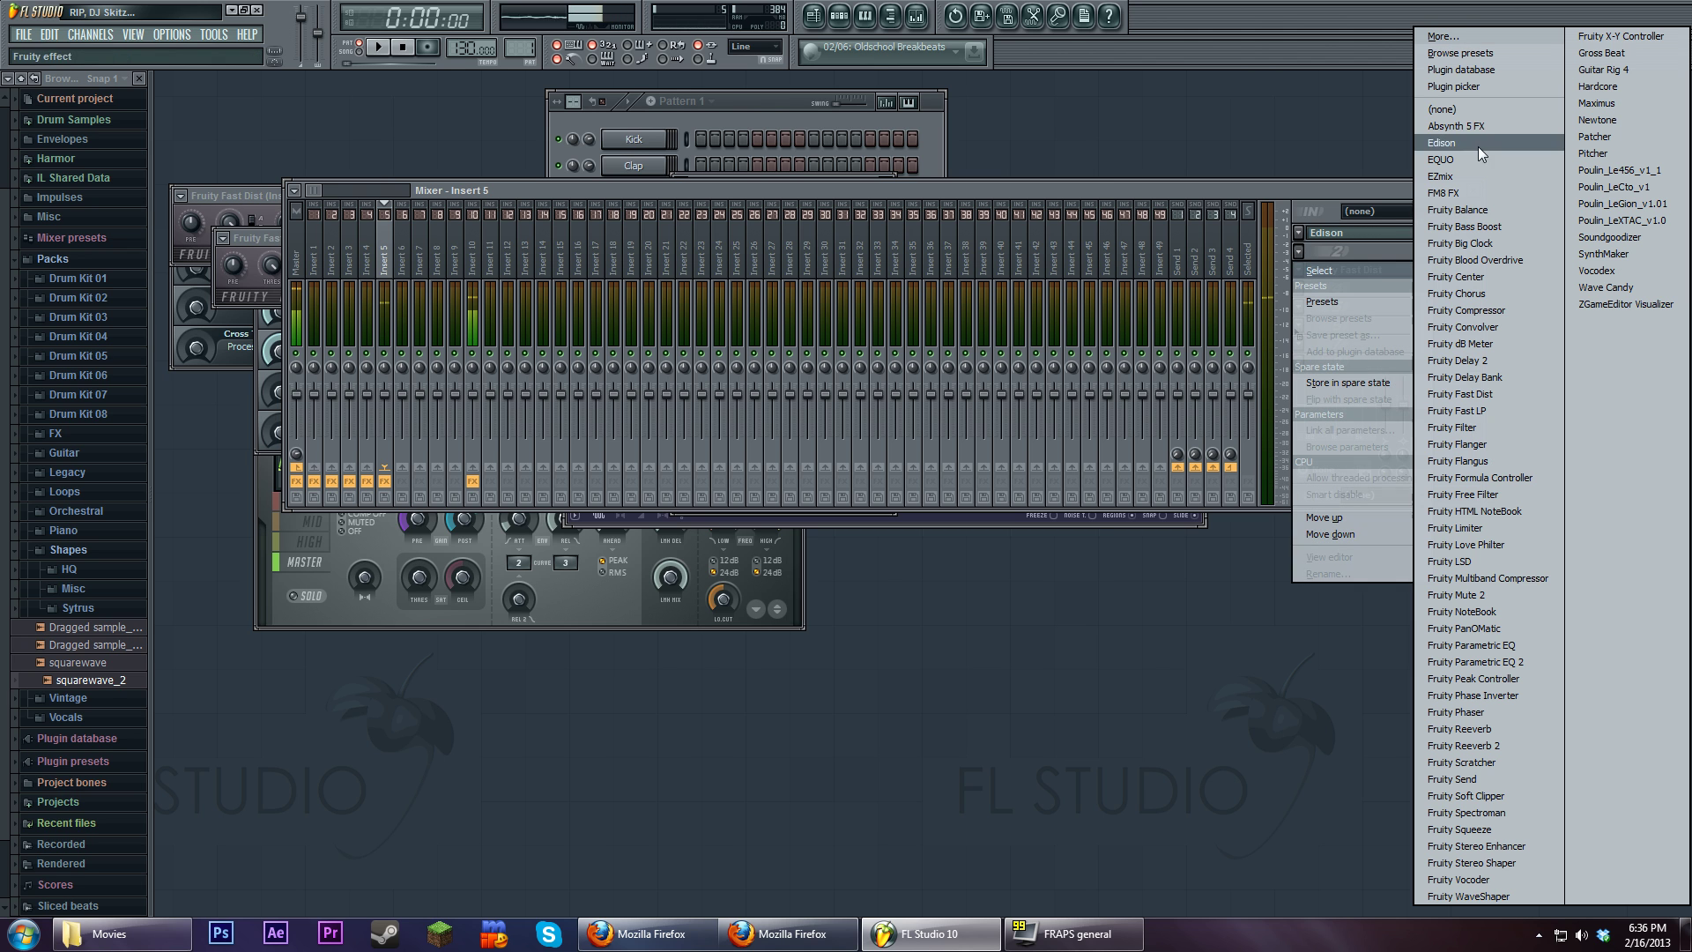
{"action": "left_click", "coordinate": [1494, 294]}
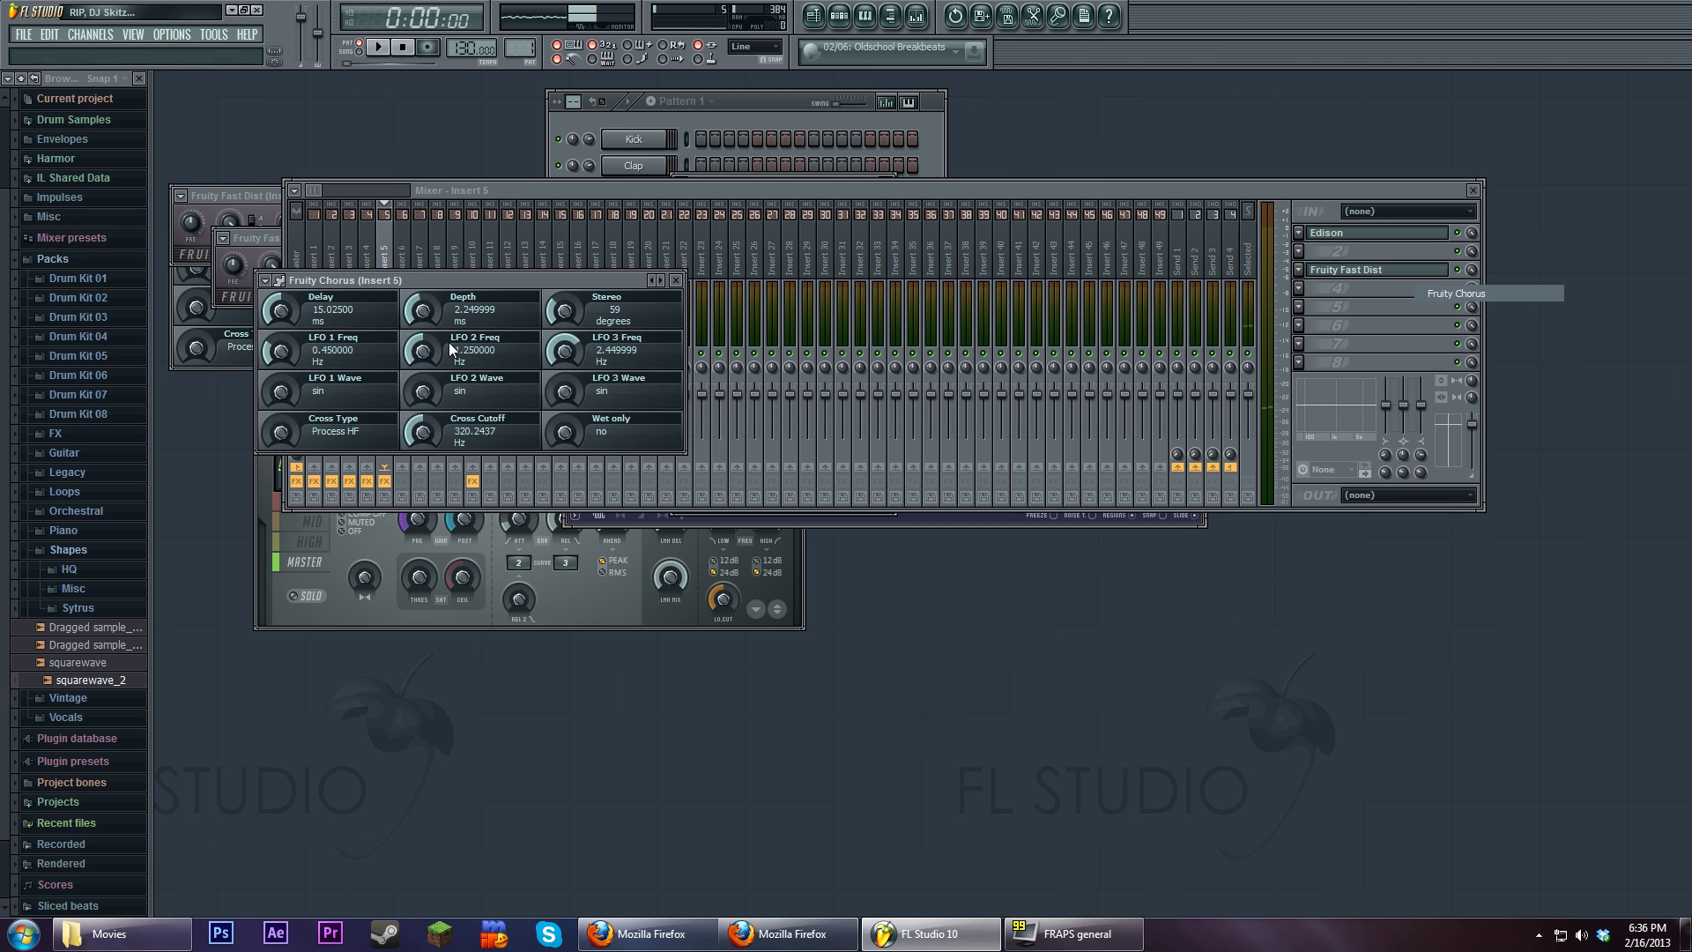
Set Fruity Chorus to about 2.74 ms delay, 0.39 ms depth, 0.02 Hz LFO 2 frequency and 8.18 Hz cross cutoff, with wet only on
{"action": "left_click_drag", "start_coordinate": [291, 306], "coordinate": [291, 335]}
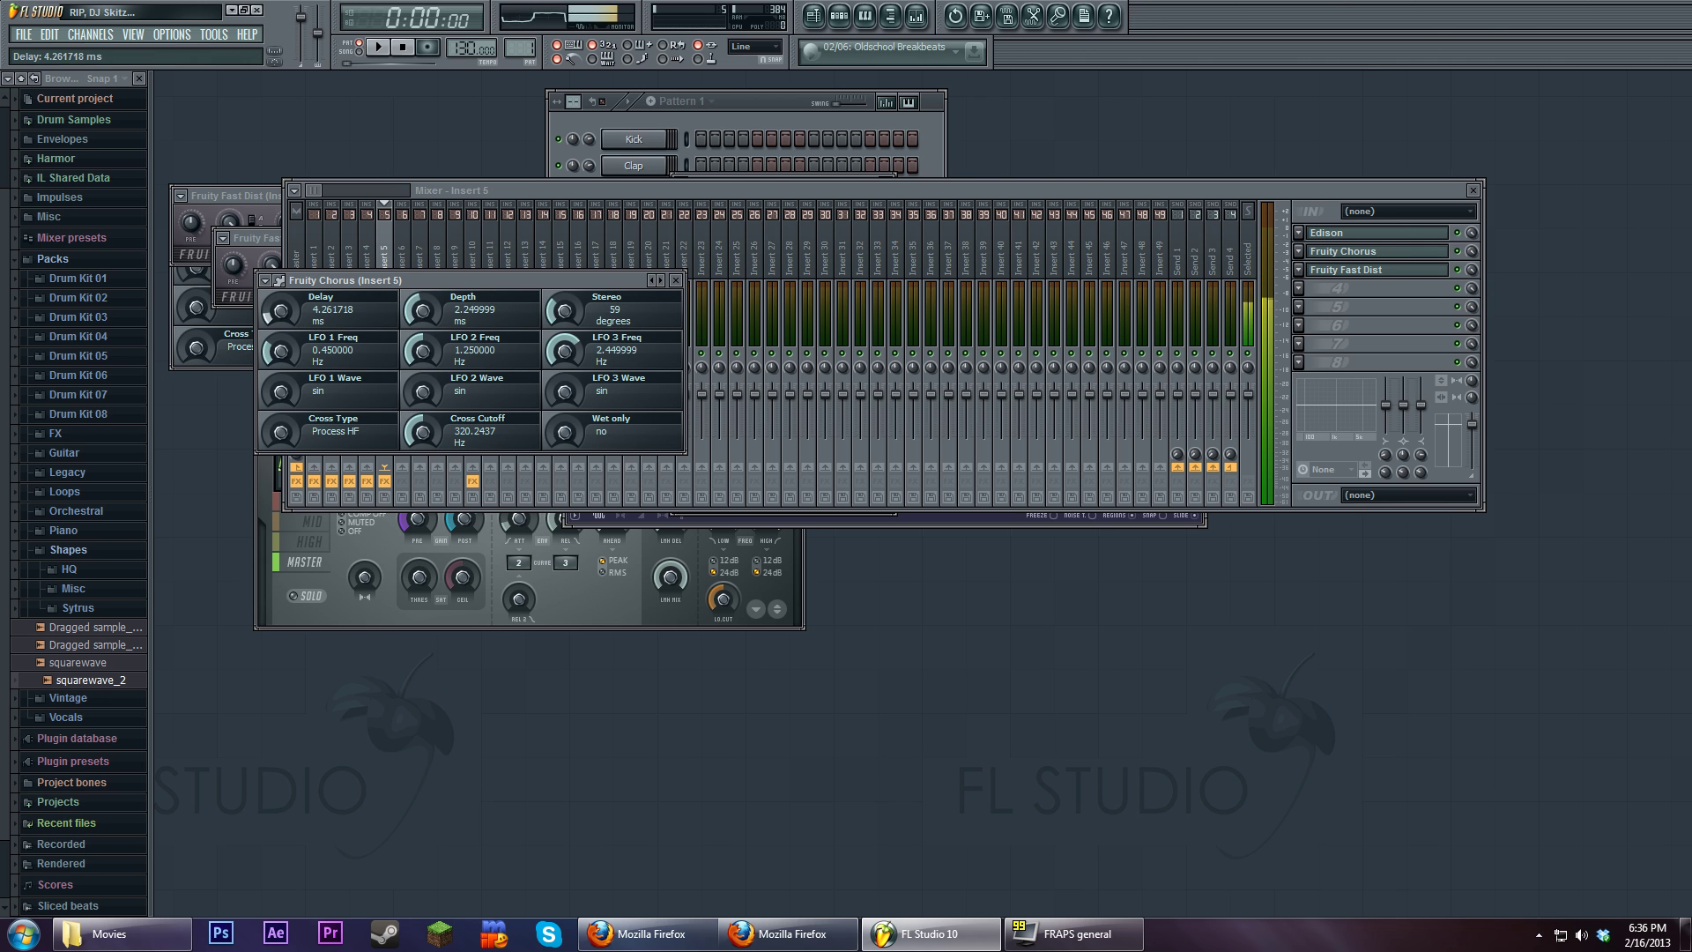
{"action": "mouse_move", "coordinate": [416, 315]}
{"action": "left_mouse_down"}
{"action": "mouse_move", "coordinate": [416, 352]}
{"action": "mouse_move", "coordinate": [416, 308]}
{"action": "left_mouse_up"}
{"action": "left_click_drag", "start_coordinate": [419, 351], "coordinate": [437, 476]}
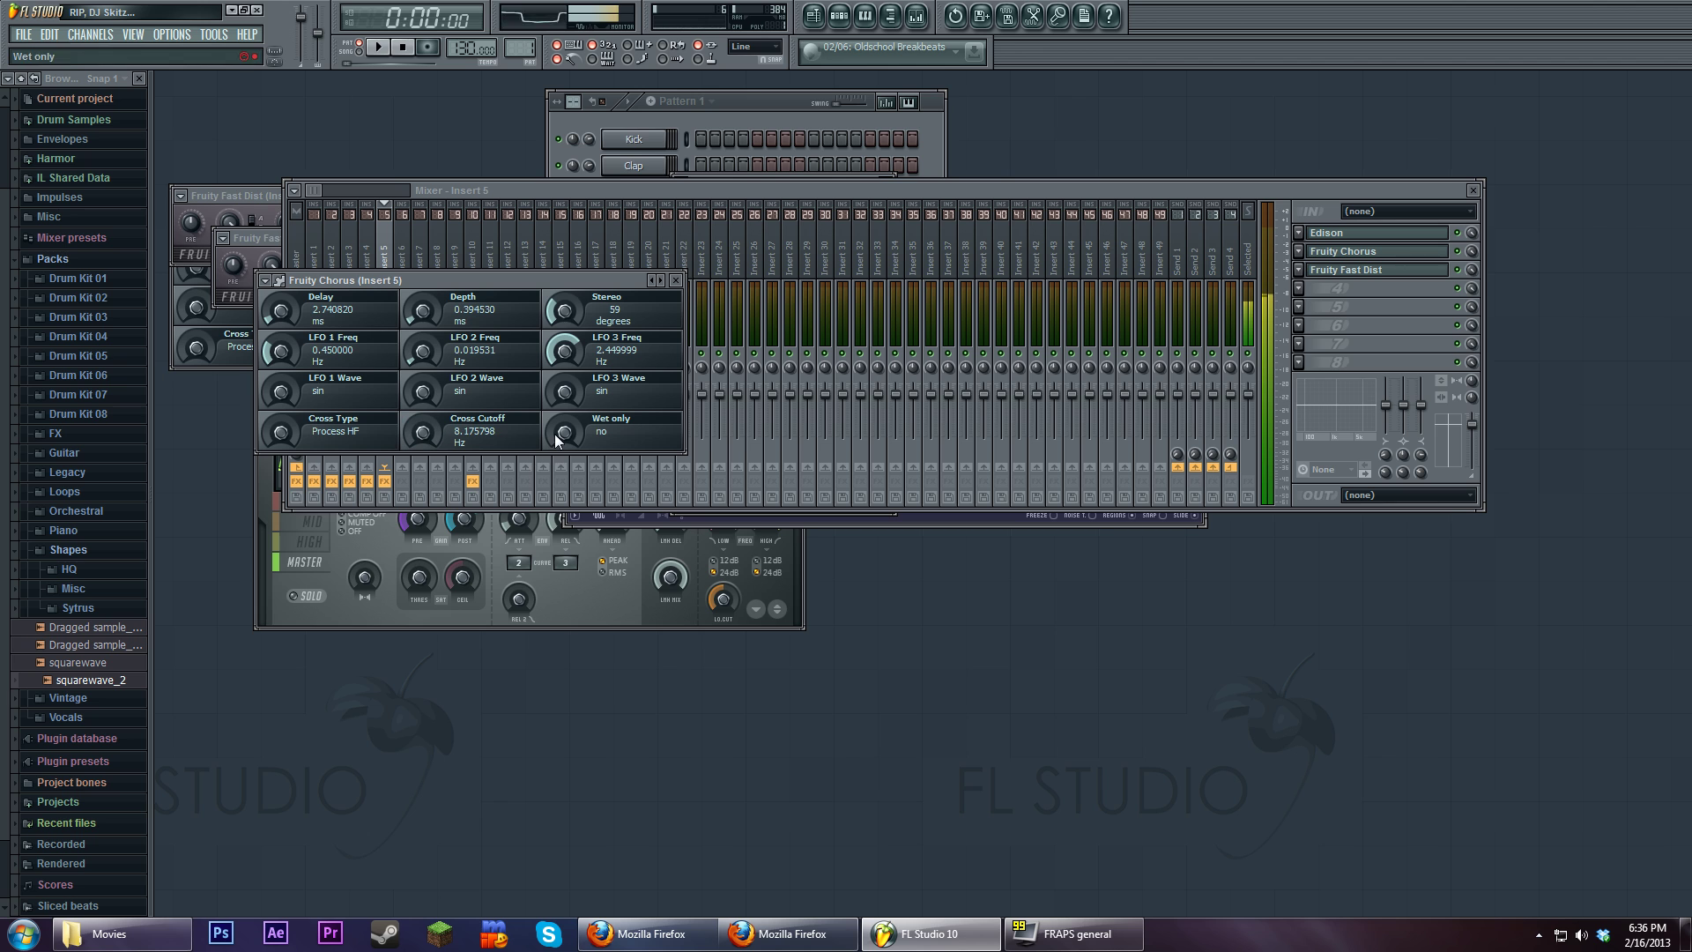
{"action": "left_click_drag", "start_coordinate": [1470, 251], "coordinate": [1469, 277]}
{"action": "key", "text": "n"}
{"action": "left_click", "coordinate": [1377, 253]}
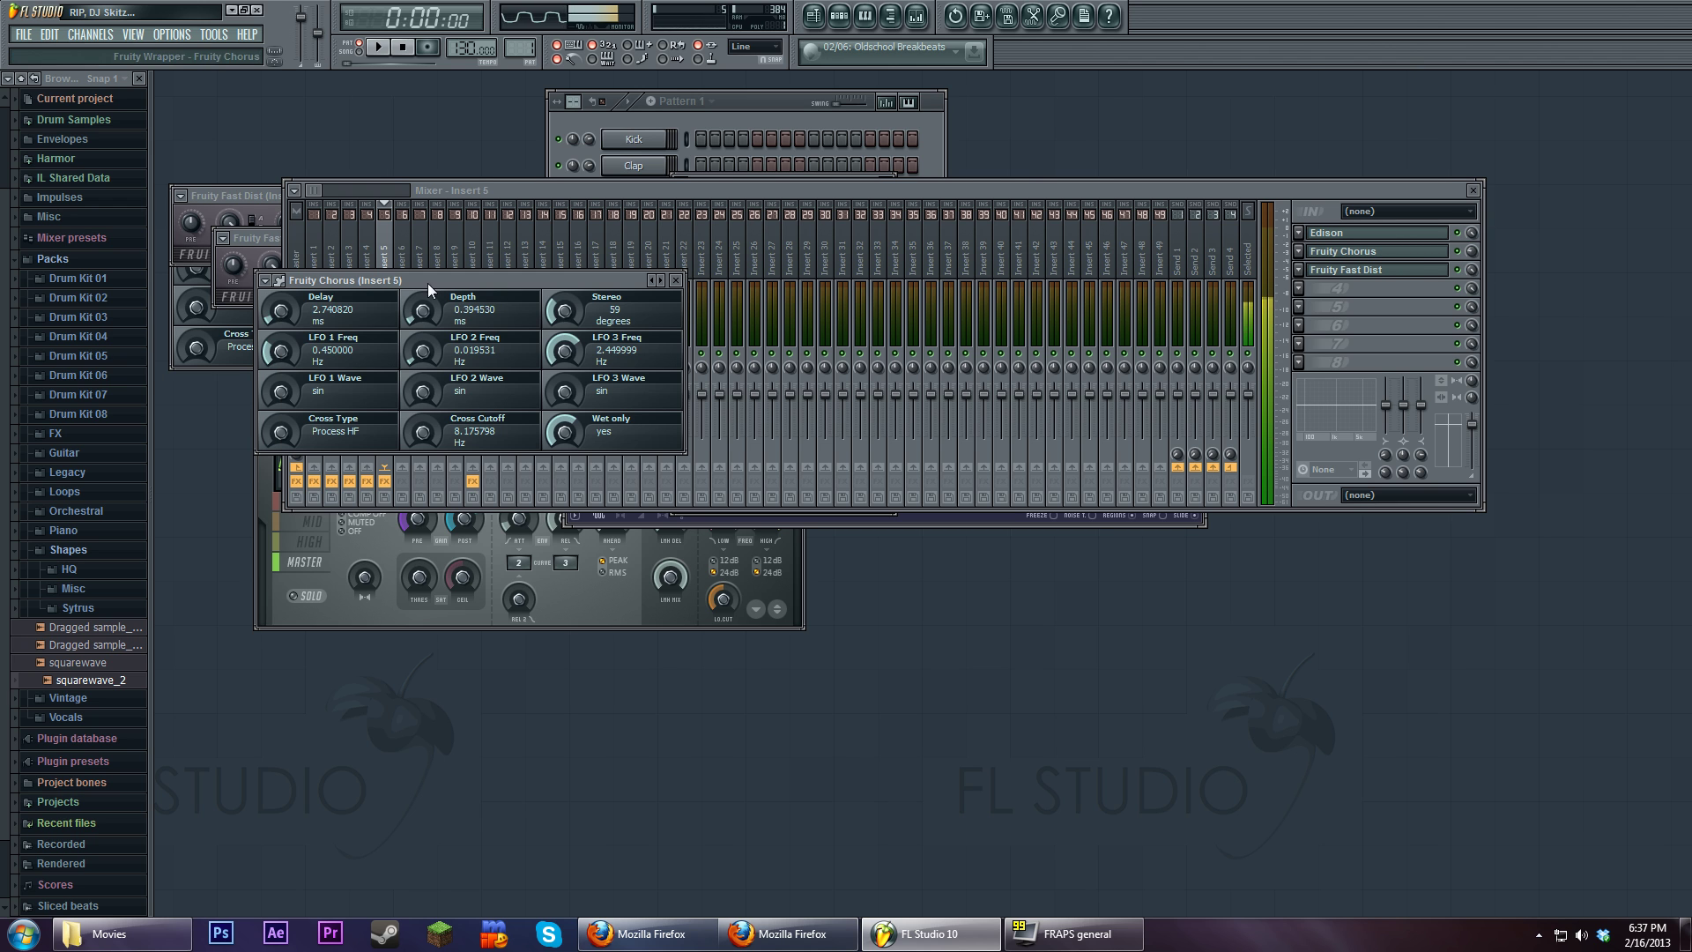
Set the chorus's LFO 1 and LFO 2 frequencies to 0 Hz, stereo to 0 degrees, delay to about 20.4 ms and depth to about 4.93 ms
{"action": "left_click_drag", "start_coordinate": [281, 349], "coordinate": [283, 366]}
{"action": "left_click_drag", "start_coordinate": [423, 351], "coordinate": [423, 250]}
{"action": "key", "text": "x"}
{"action": "left_click_drag", "start_coordinate": [564, 310], "coordinate": [564, 349]}
{"action": "key", "text": "x"}
{"action": "key", "text": "x"}
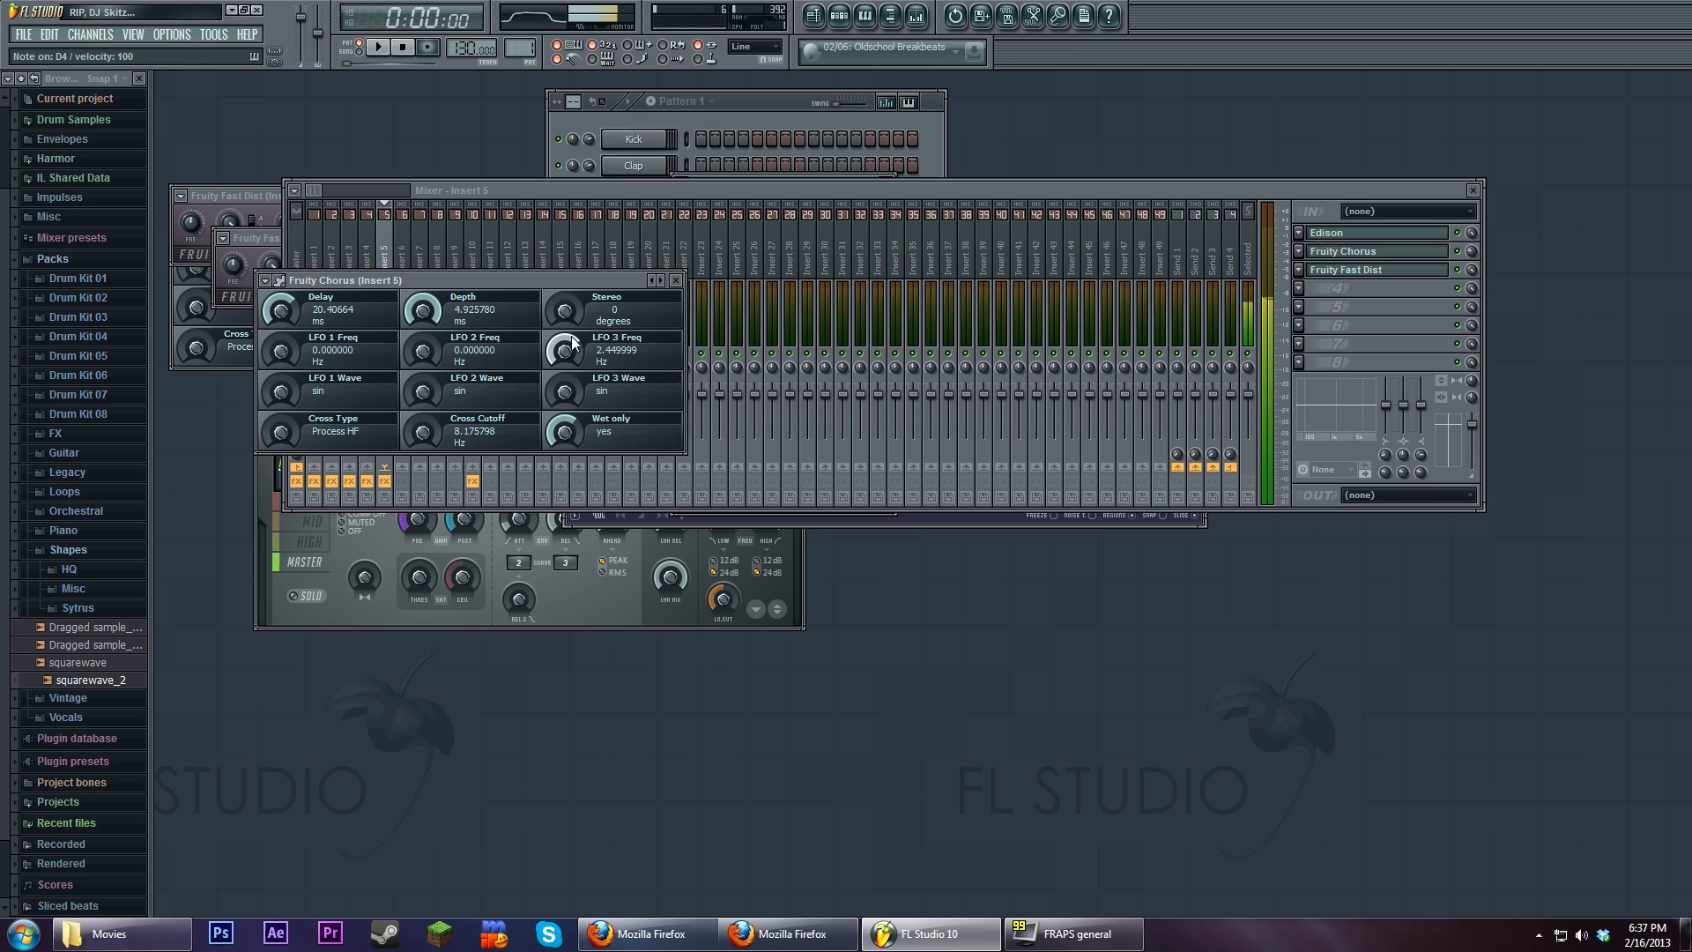
Reopen the 3xOsc #2 channel settings and review its oscillator and sample pages
{"action": "left_click", "coordinate": [769, 104]}
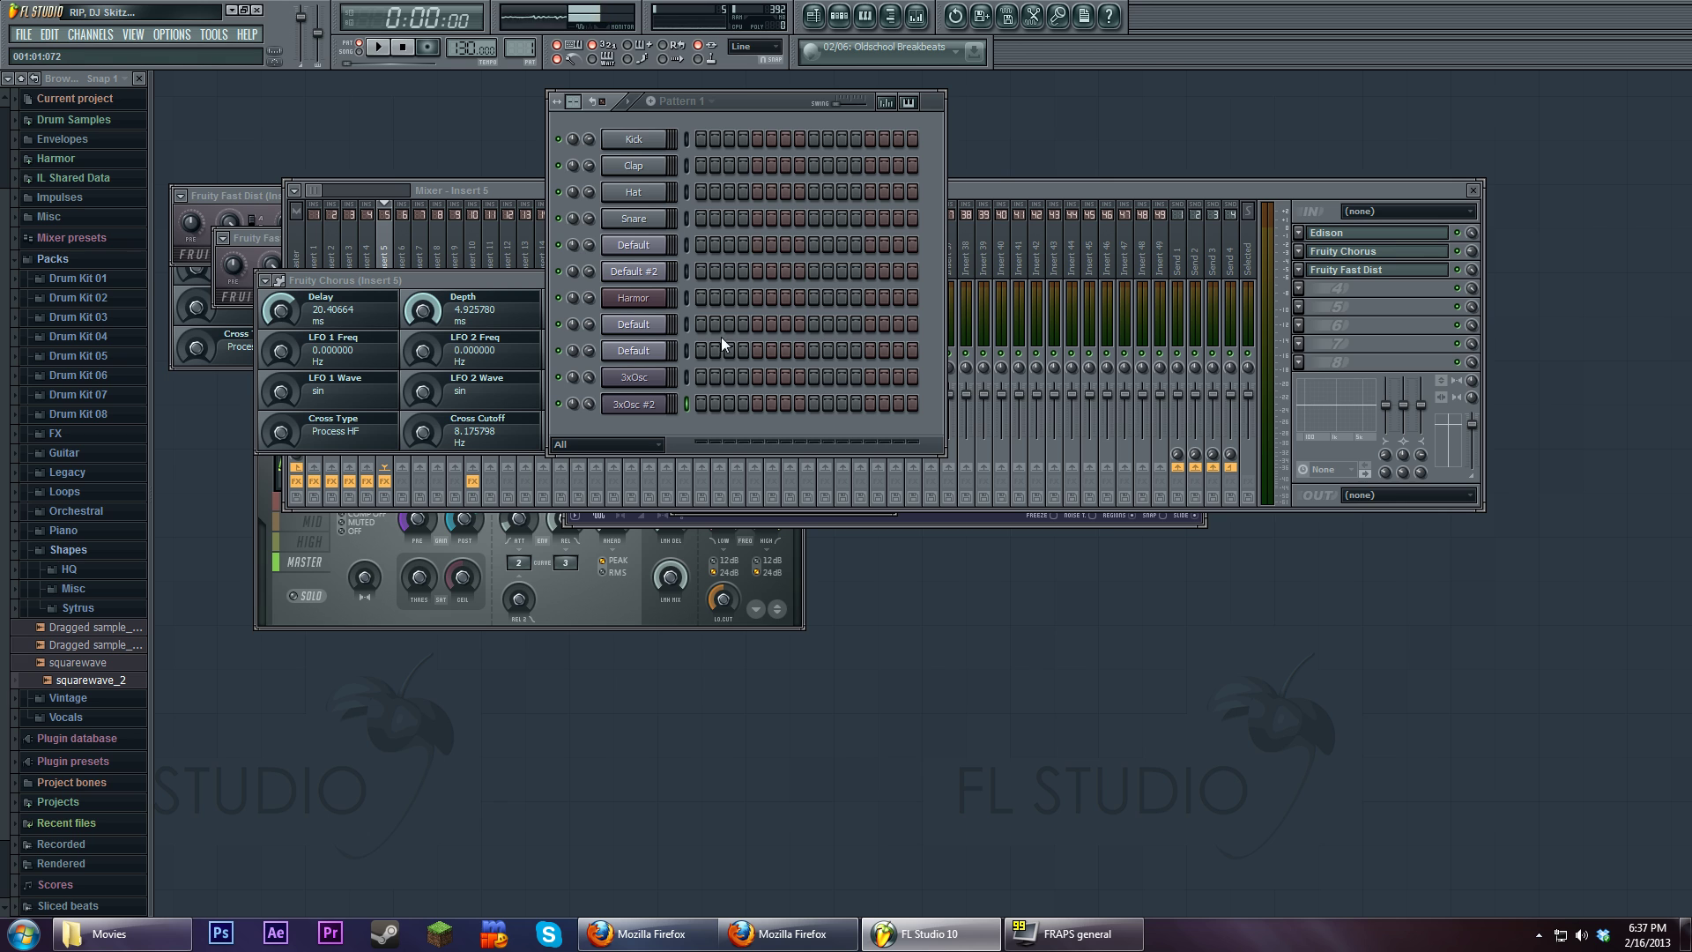
{"action": "left_click", "coordinate": [642, 406]}
{"action": "left_click", "coordinate": [737, 248]}
{"action": "left_click", "coordinate": [705, 248]}
{"action": "left_click", "coordinate": [738, 249]}
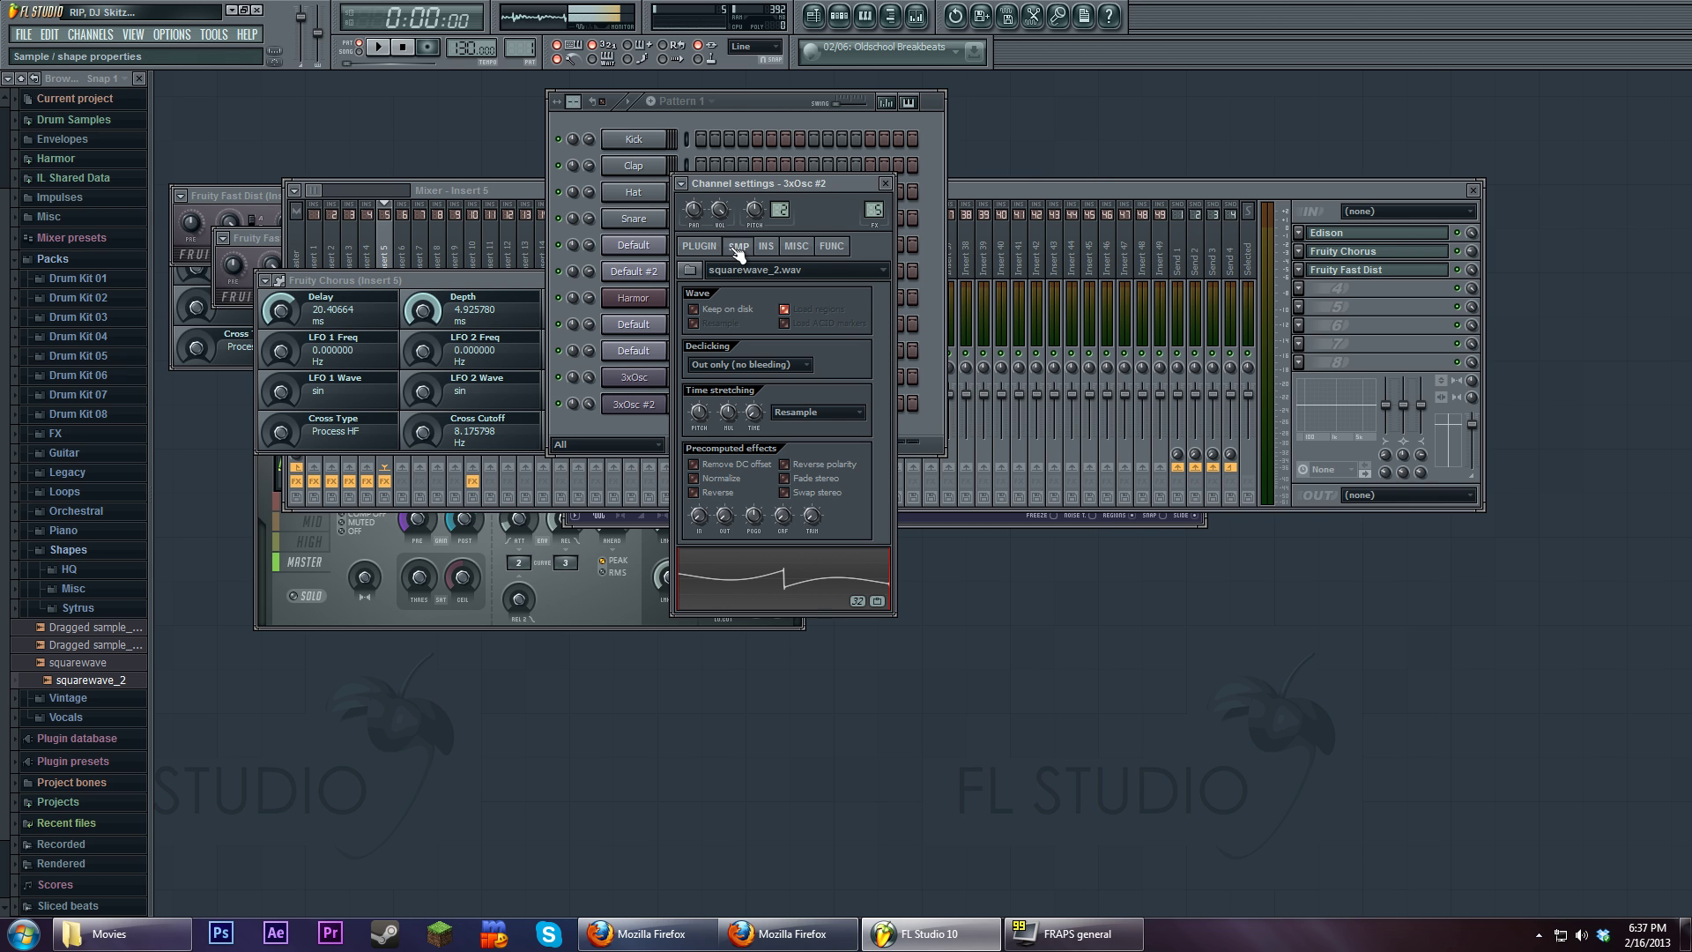